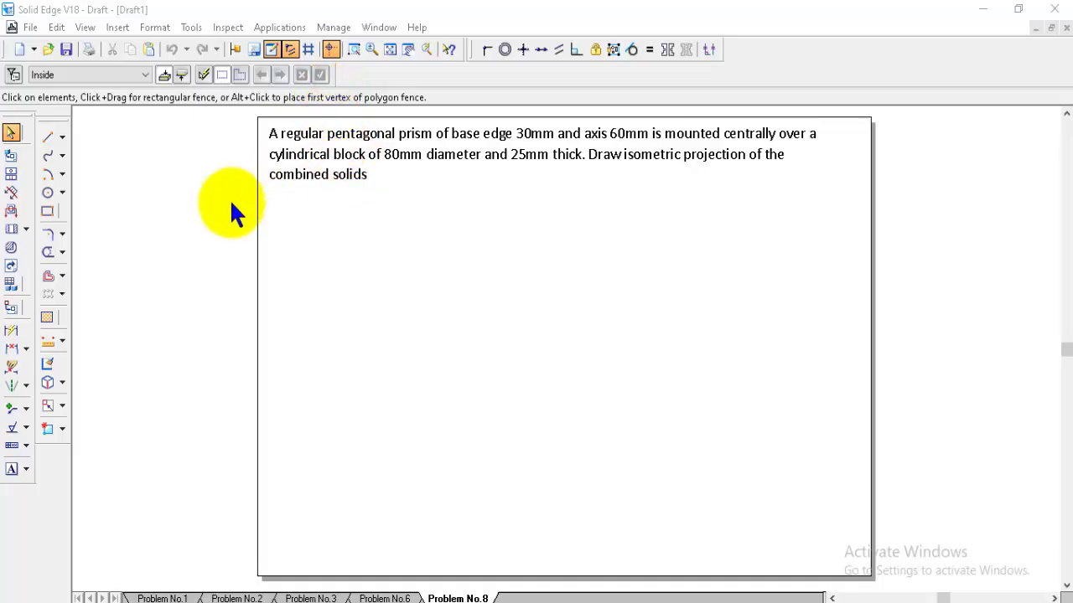
- Start the rhombus with a Normal-style line: first 80 mm edge at 30°
{"action": "left_click", "coordinate": [46, 138]}
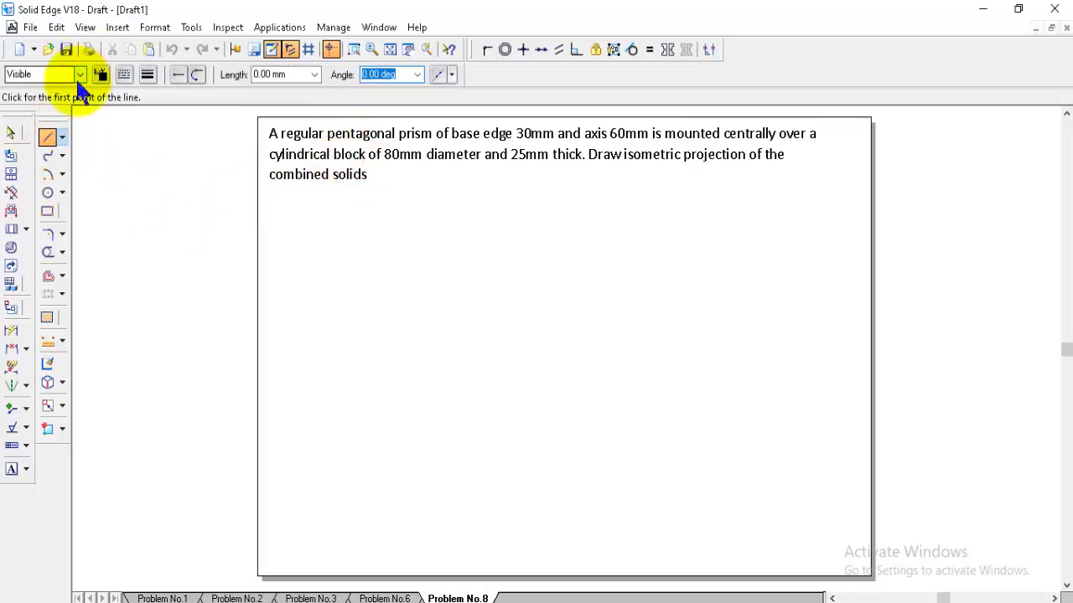
{"action": "left_click", "coordinate": [79, 74]}
{"action": "left_click", "coordinate": [46, 155]}
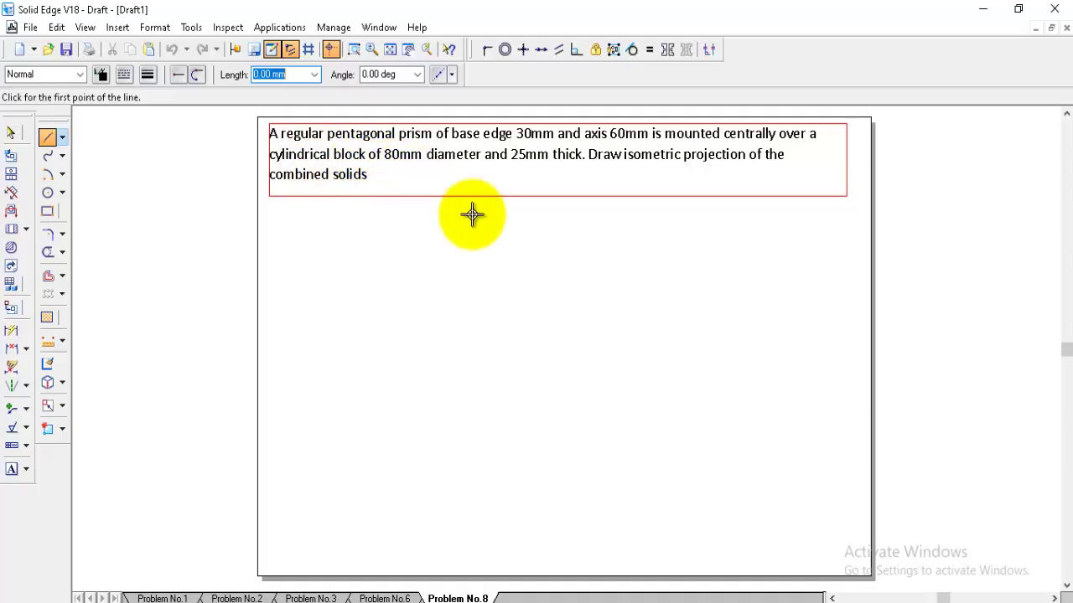
{"action": "left_click", "coordinate": [559, 504]}
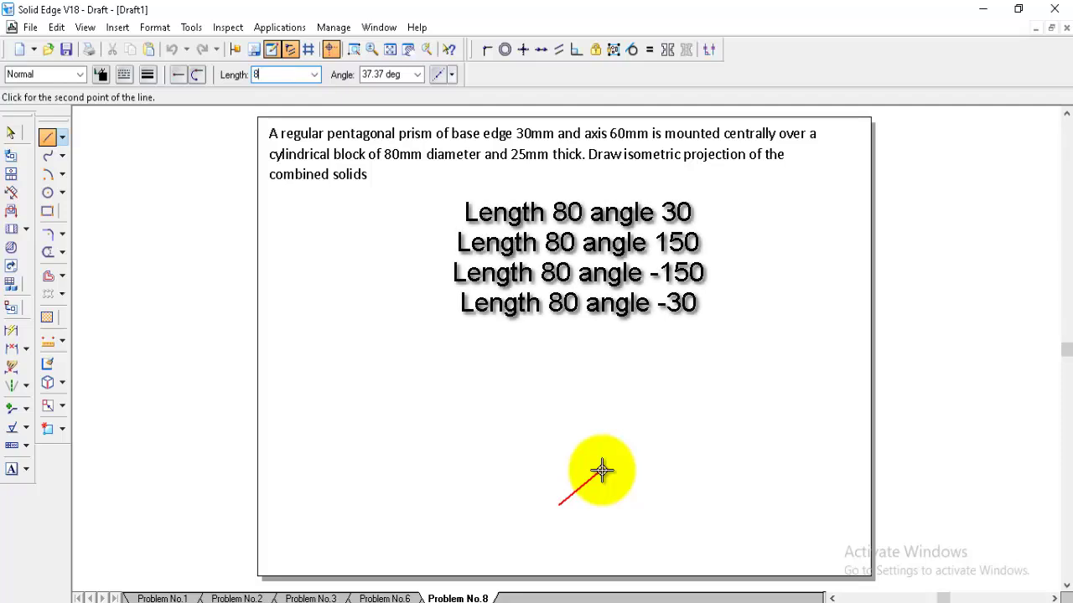
{"action": "key", "text": "Tab"}
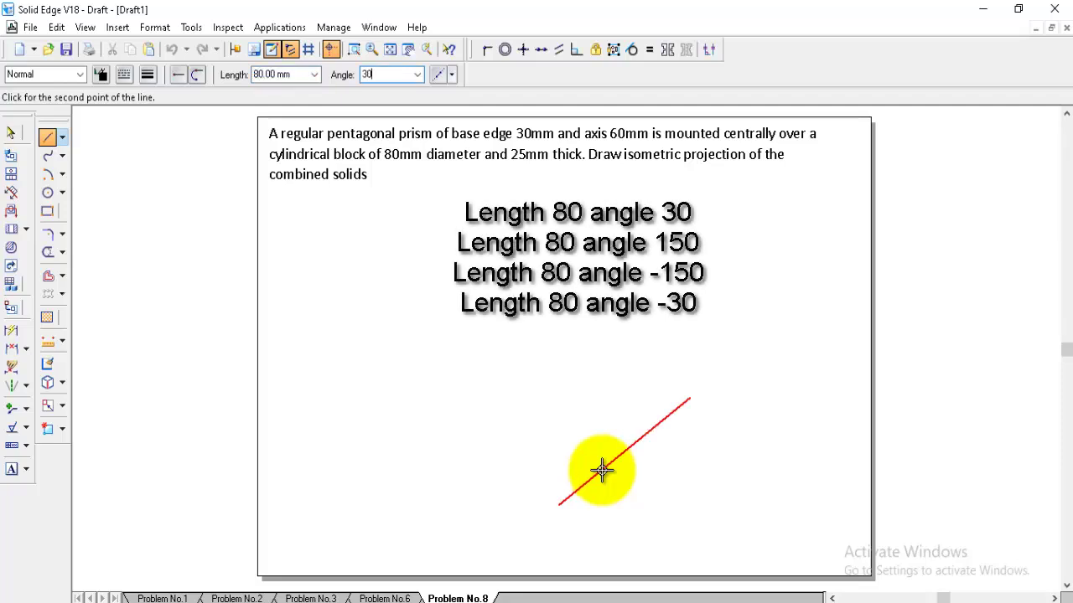
{"action": "type", "text": "30"}
{"action": "key", "text": "Return"}
- Add the remaining 80 mm edges at 150°, -150° and -30° to close the rhombus
{"action": "type", "text": "80"}
{"action": "key", "text": "Tab"}
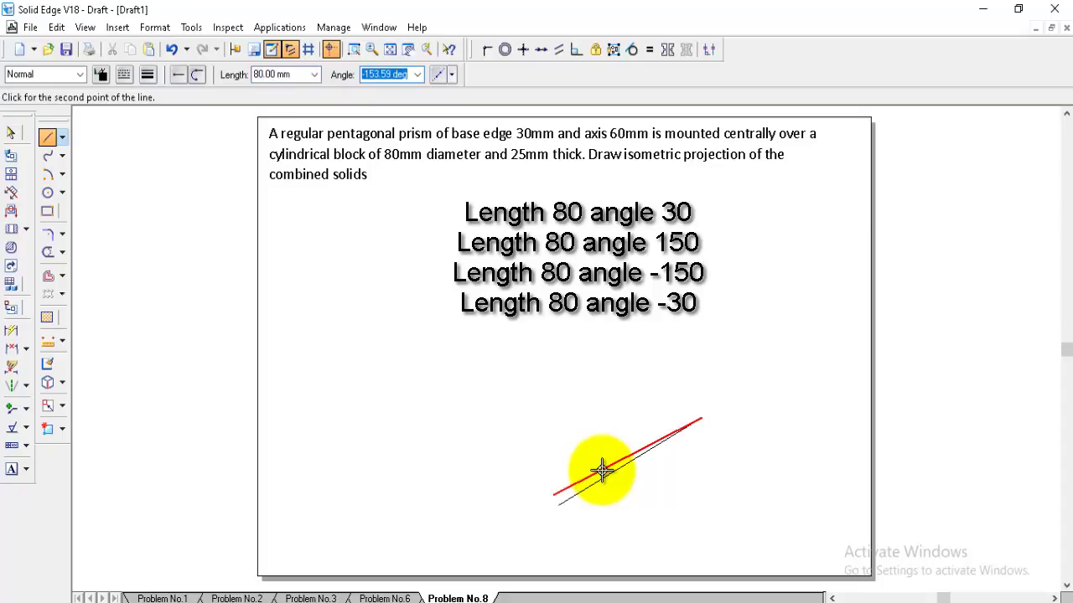
{"action": "type", "text": "150"}
{"action": "key", "text": "Return"}
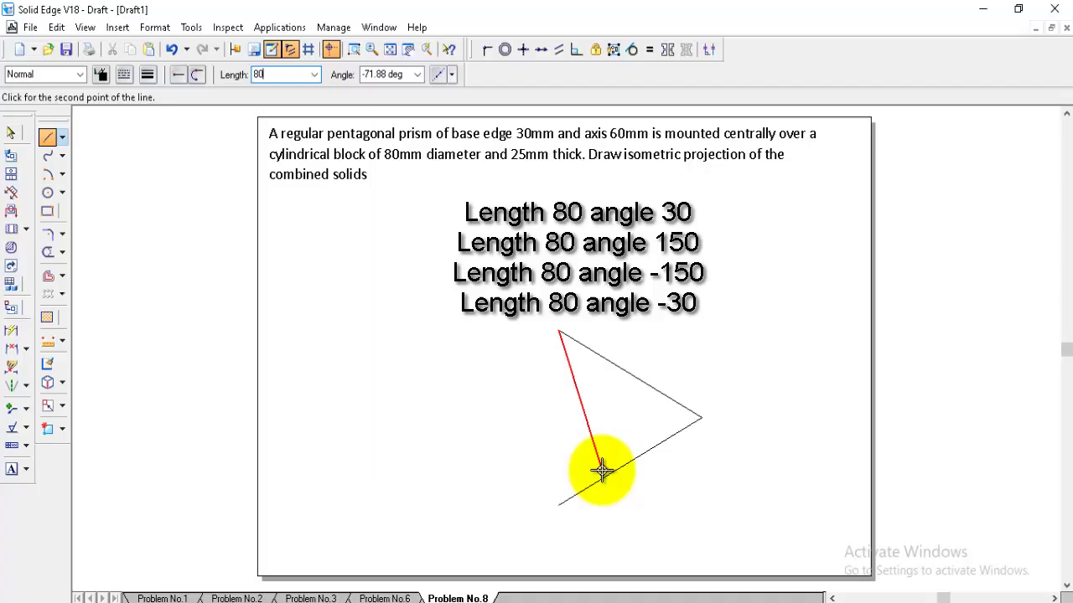
{"action": "key", "text": "Tab"}
{"action": "key", "text": "Return"}
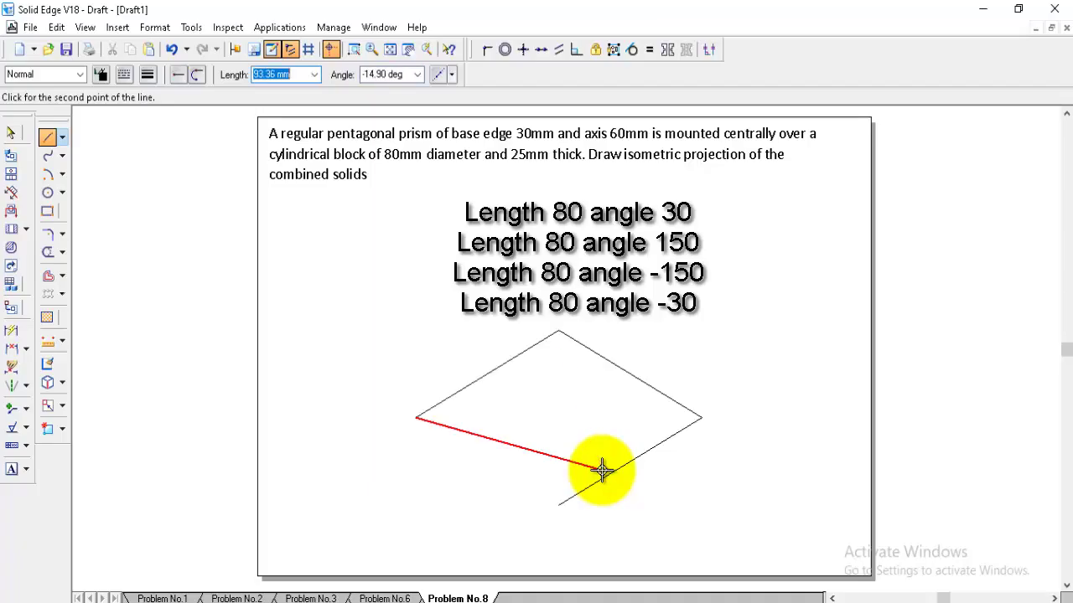
{"action": "key", "text": "Tab"}
{"action": "type", "text": "-3"}
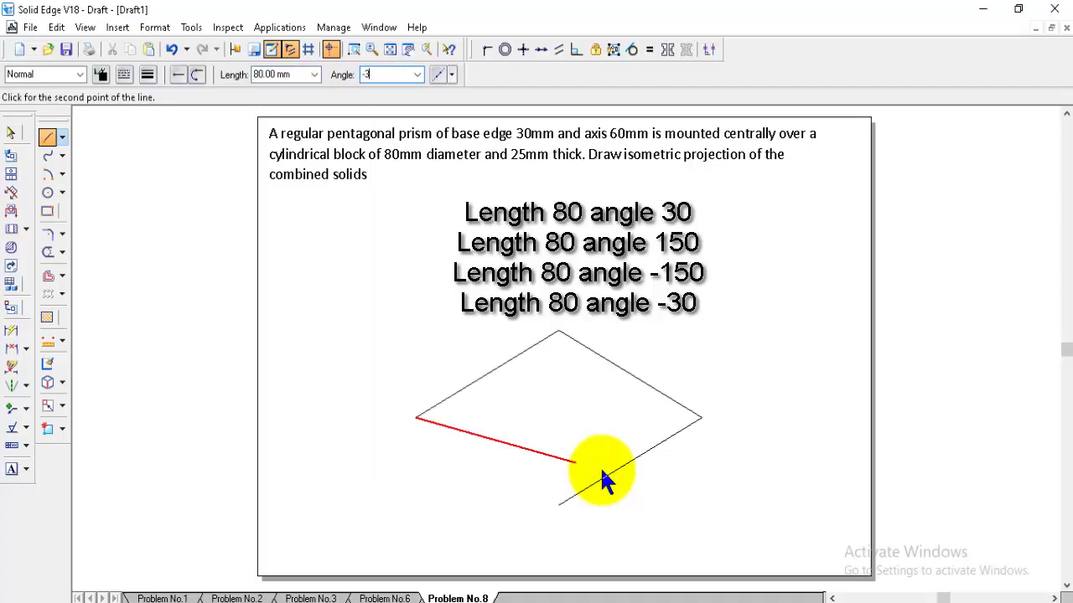
{"action": "type", "text": "0"}
{"action": "key", "text": "Return"}
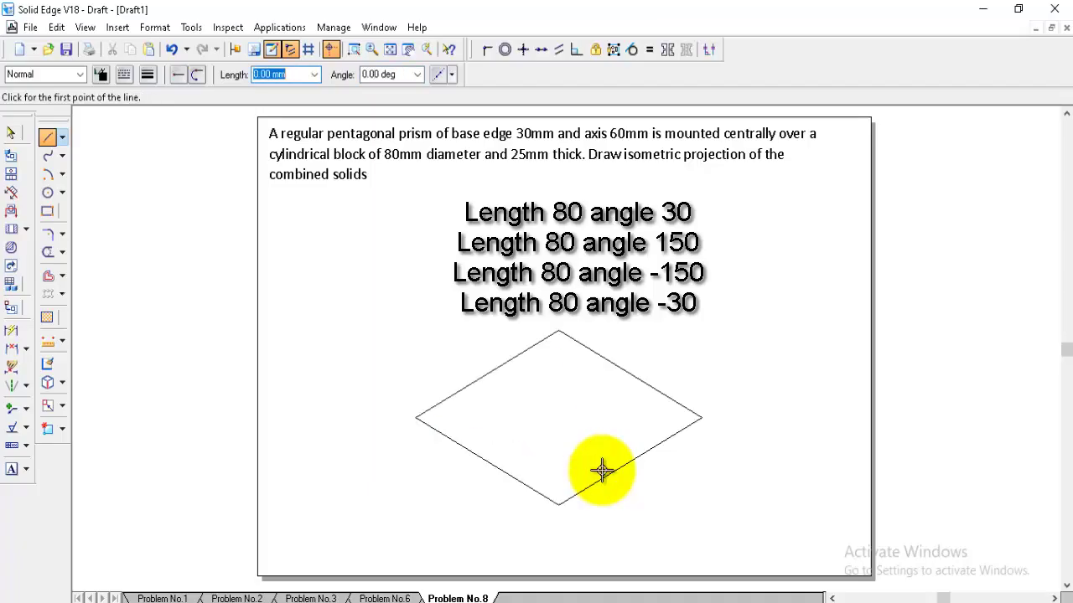
- Draw two lines from the rhombus's bottom vertex to the midpoints of both upper edges
{"action": "left_click", "coordinate": [559, 504]}
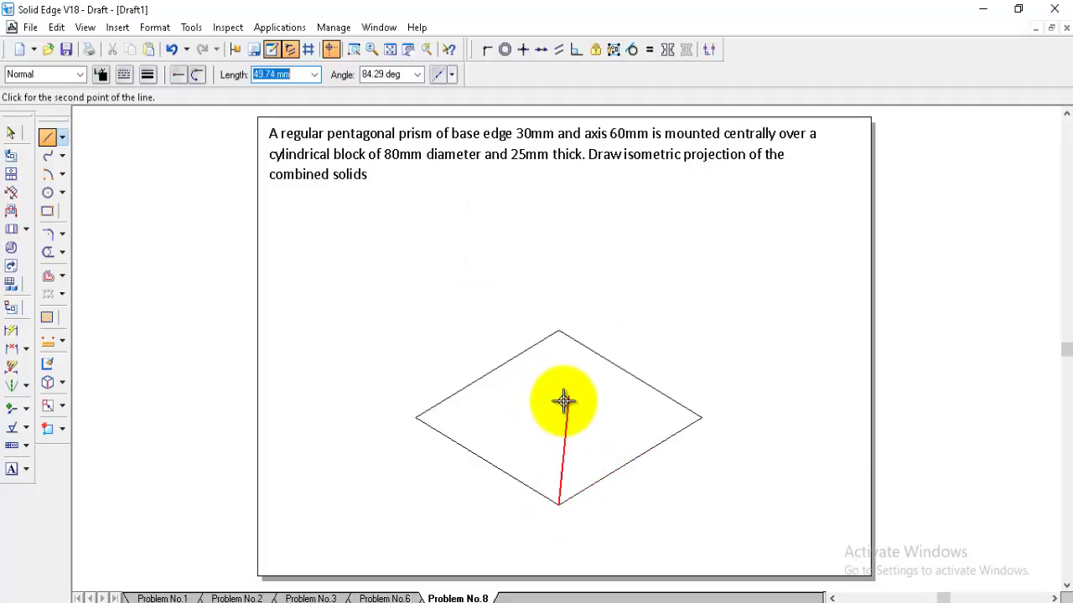
{"action": "left_click", "coordinate": [488, 375]}
{"action": "key", "text": "Escape"}
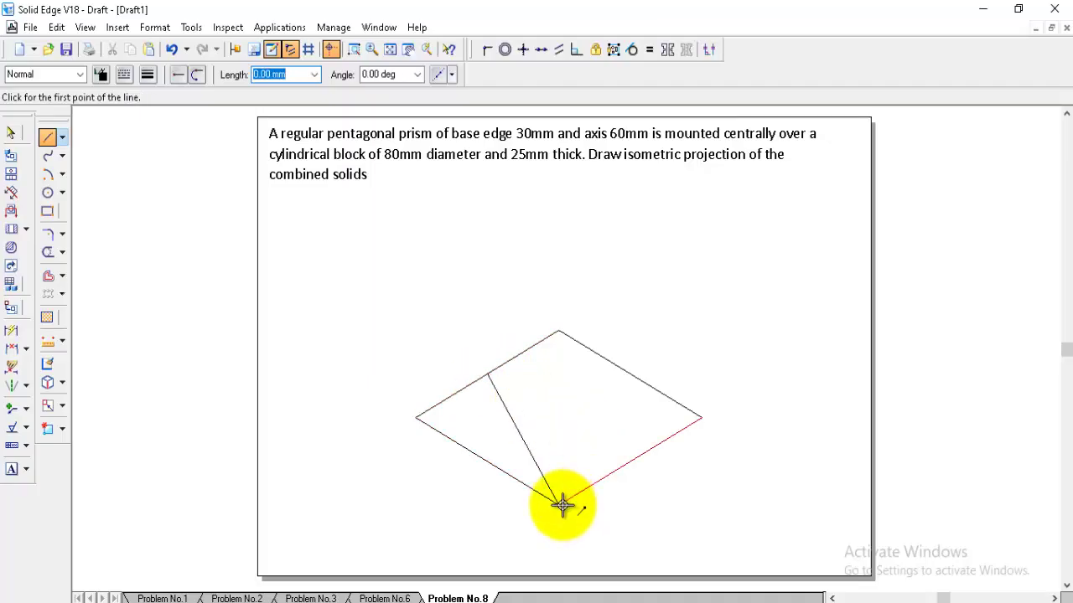
{"action": "left_click", "coordinate": [559, 504]}
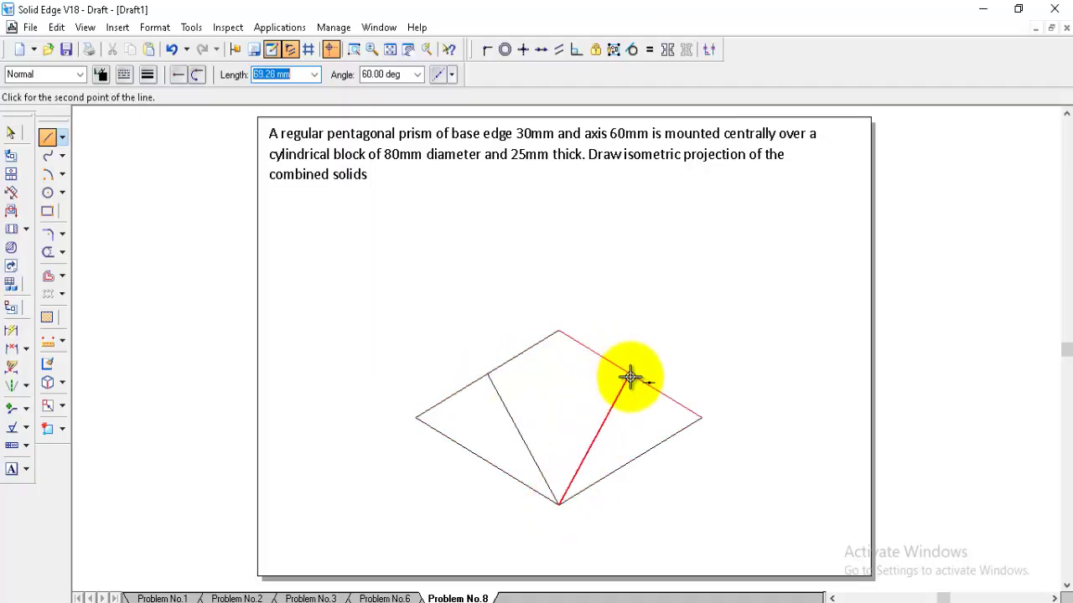
{"action": "left_click", "coordinate": [629, 375]}
{"action": "key", "text": "Escape"}
- Draw two lines from the top vertex to the midpoints of both lower edges
{"action": "left_click", "coordinate": [559, 337]}
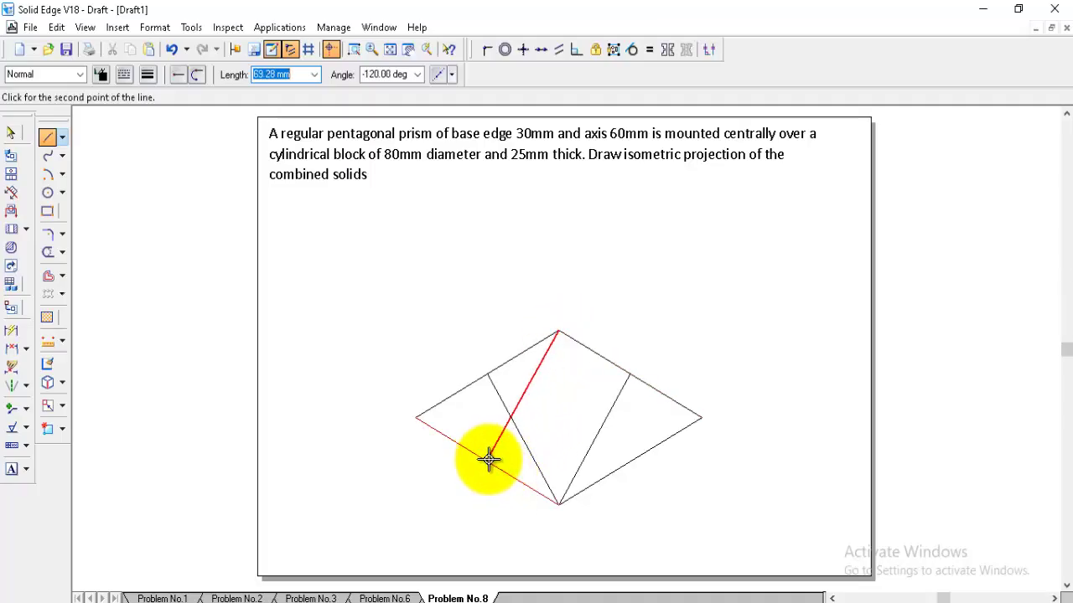
{"action": "left_click", "coordinate": [489, 459]}
{"action": "key", "text": "Escape"}
{"action": "left_click", "coordinate": [559, 333]}
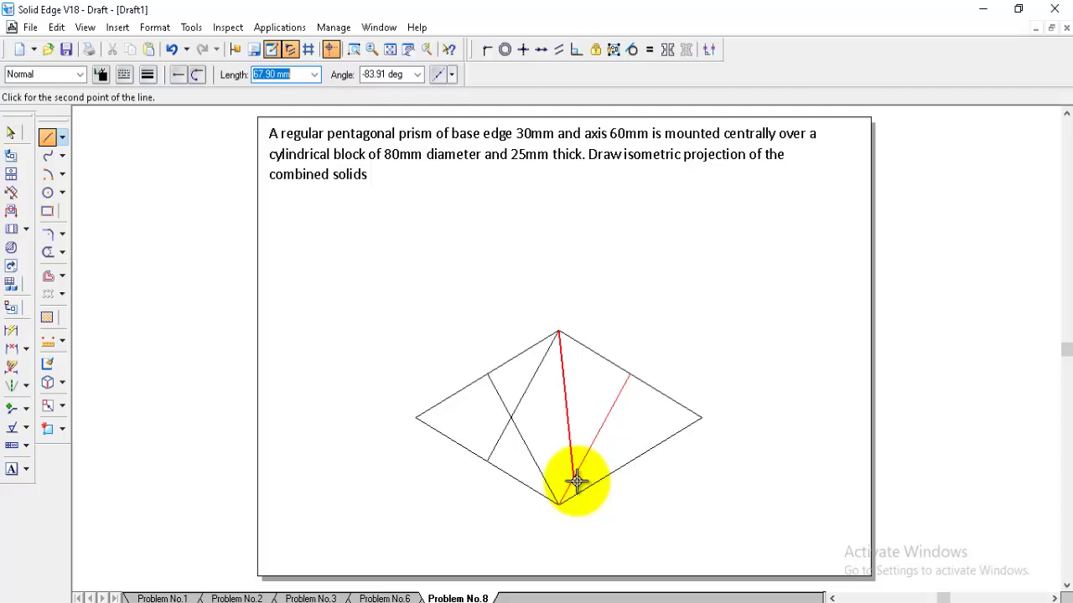
{"action": "left_click", "coordinate": [630, 460]}
{"action": "key", "text": "Escape"}
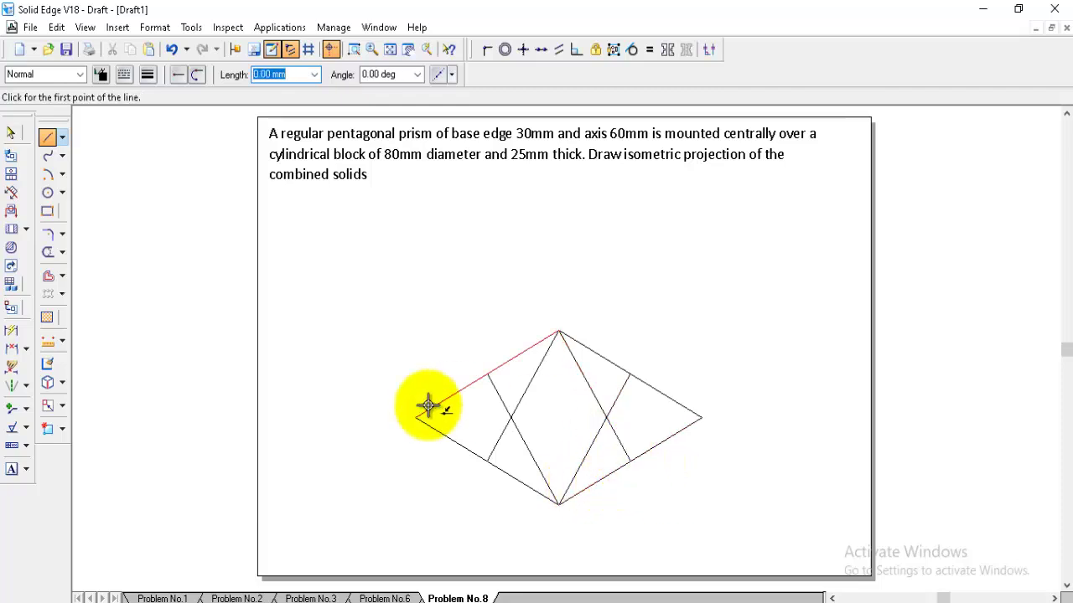
- Draw the large upper and lower Visible-style arcs centred on the rhombus's bottom and top vertices
{"action": "left_click", "coordinate": [48, 174]}
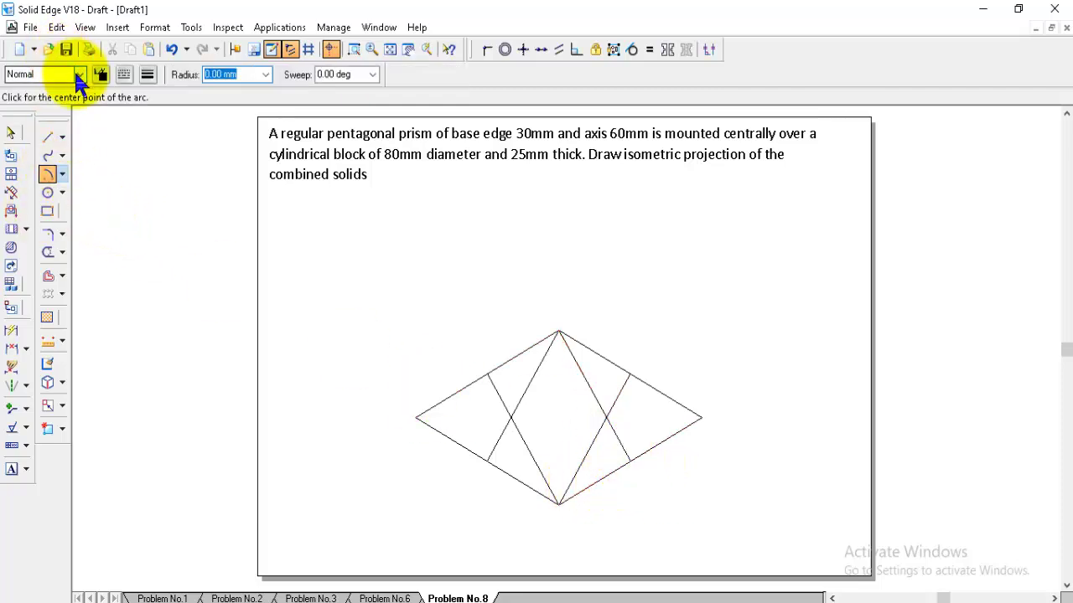
{"action": "left_click", "coordinate": [80, 74]}
{"action": "left_click", "coordinate": [34, 198]}
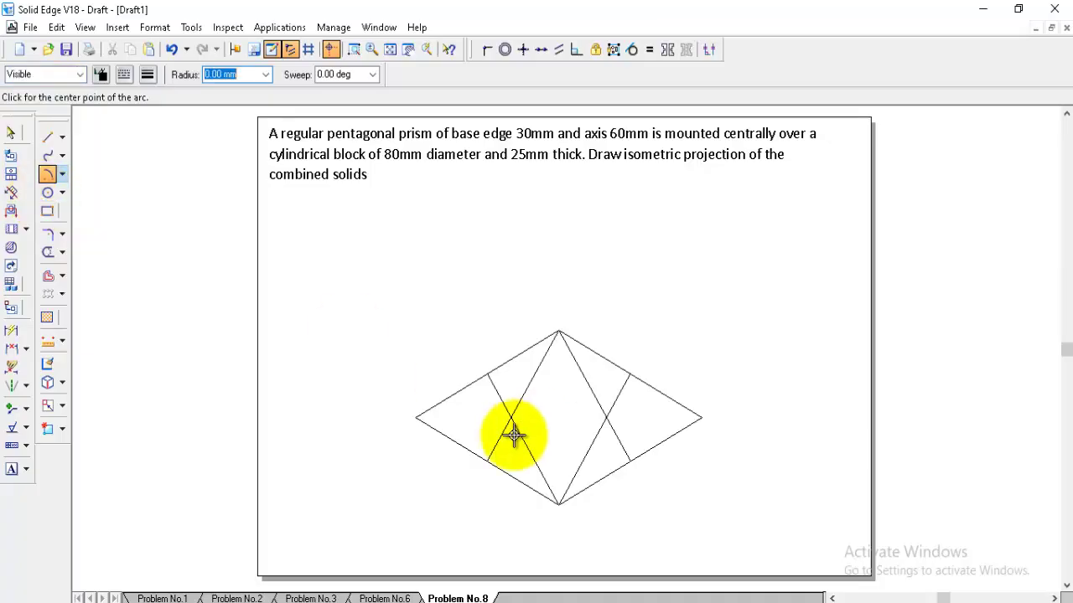
{"action": "left_click", "coordinate": [559, 503]}
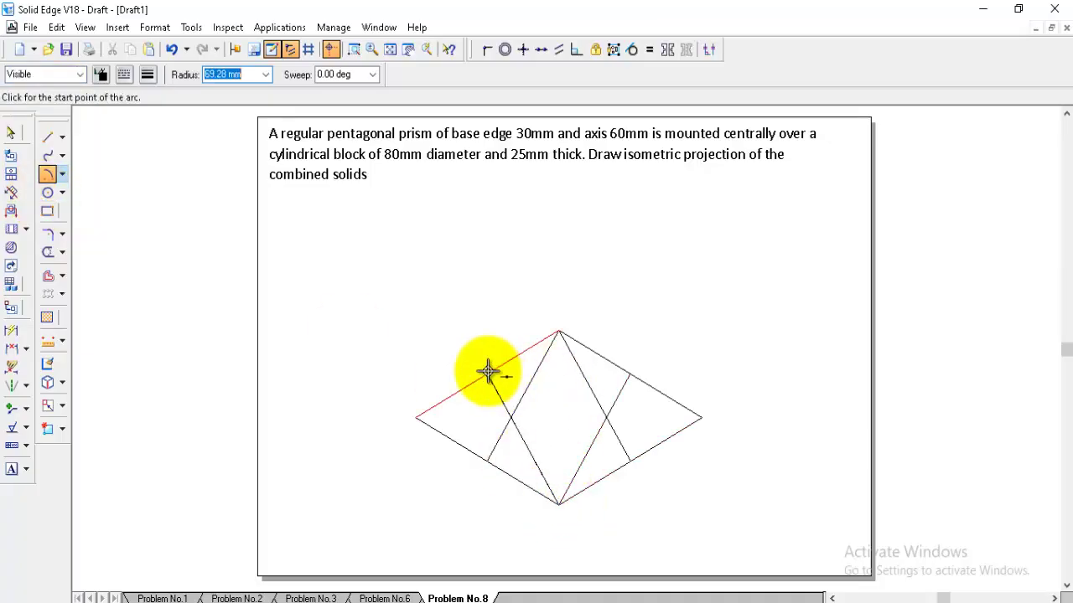
{"action": "left_click", "coordinate": [490, 372]}
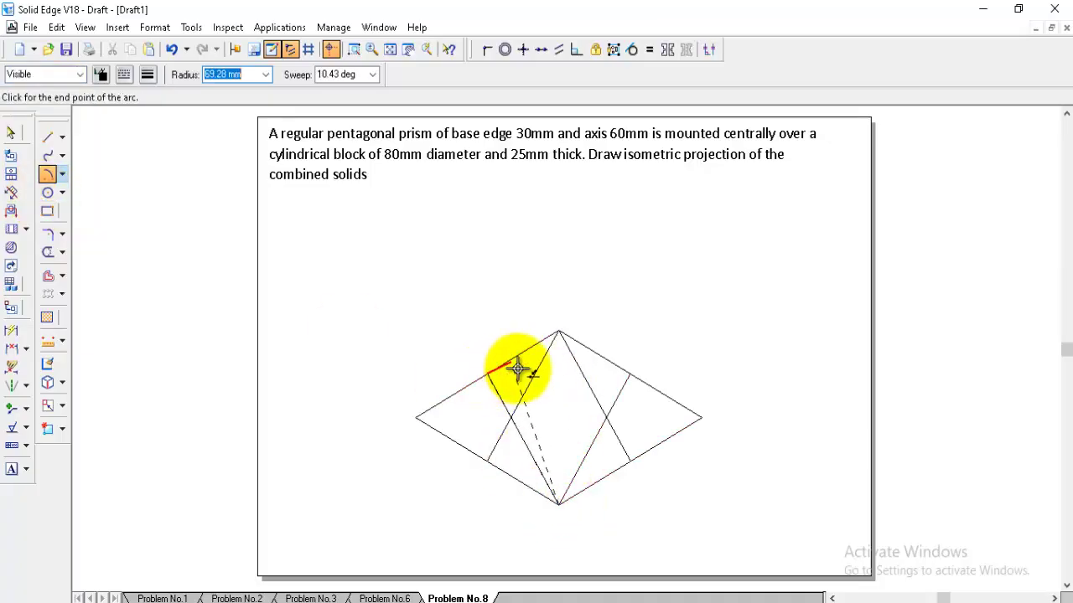
{"action": "left_click", "coordinate": [628, 374]}
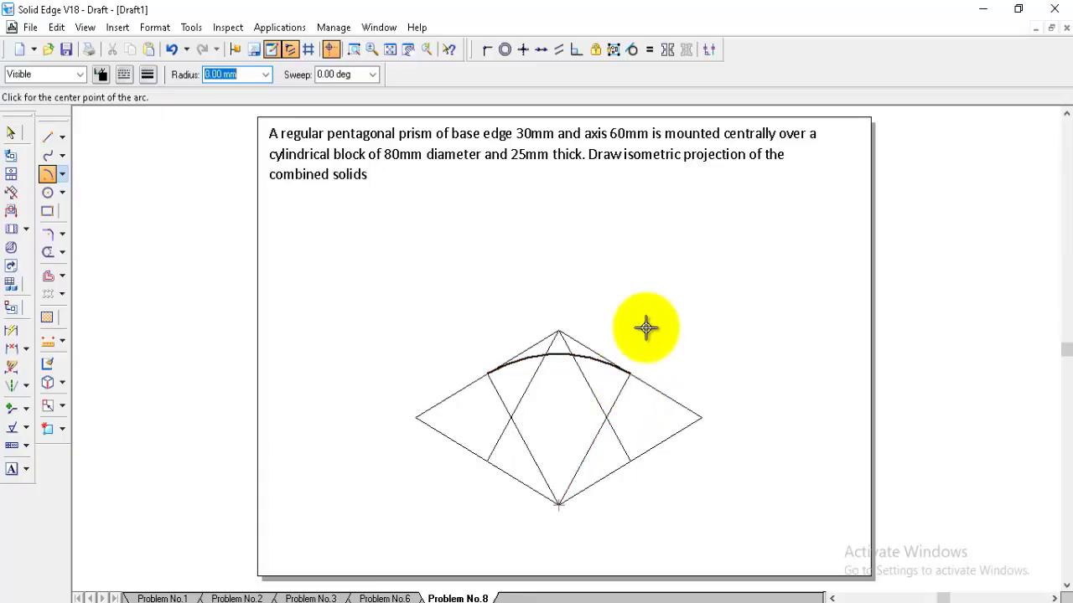
{"action": "left_click", "coordinate": [558, 333]}
{"action": "left_click", "coordinate": [628, 459]}
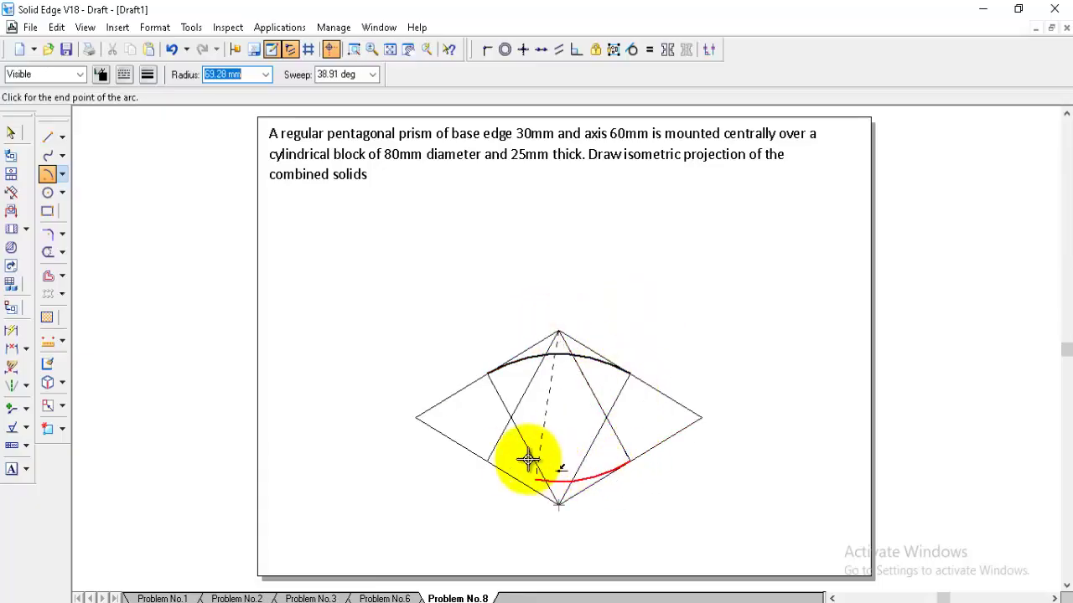
{"action": "left_click", "coordinate": [491, 454]}
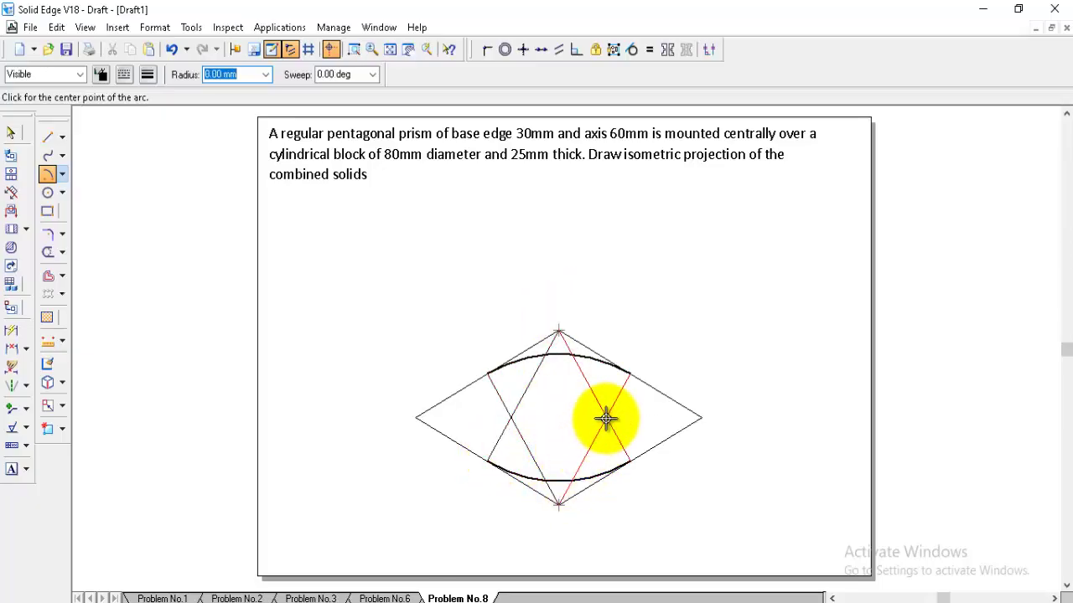
- Draw the small right and left arcs from the inner intersections to close the ellipse
{"action": "left_click", "coordinate": [605, 417]}
{"action": "left_click", "coordinate": [629, 375]}
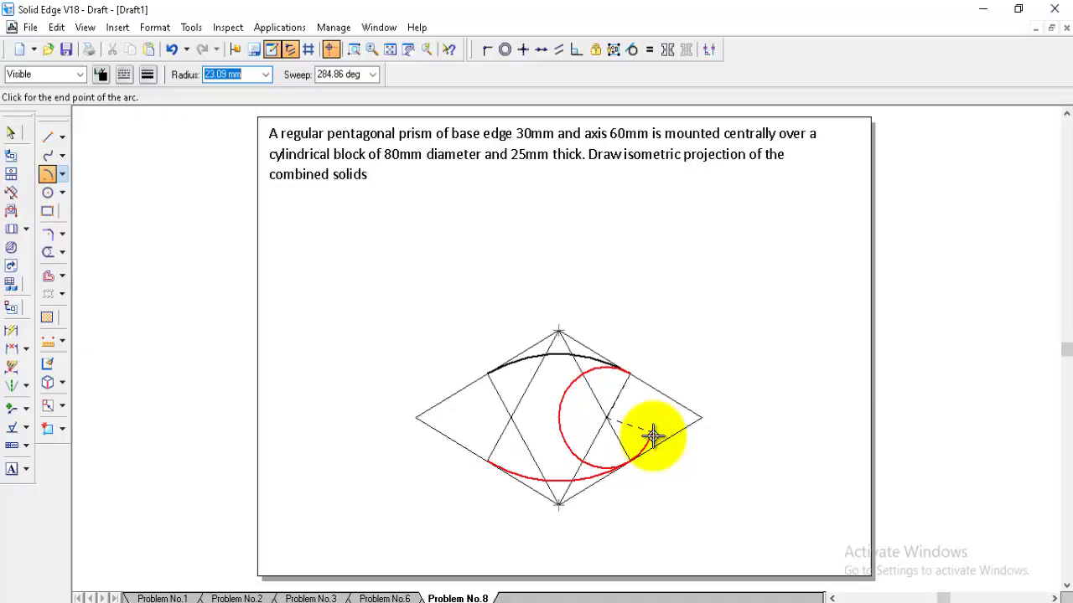
{"action": "right_click", "coordinate": [620, 429]}
{"action": "left_click", "coordinate": [607, 419]}
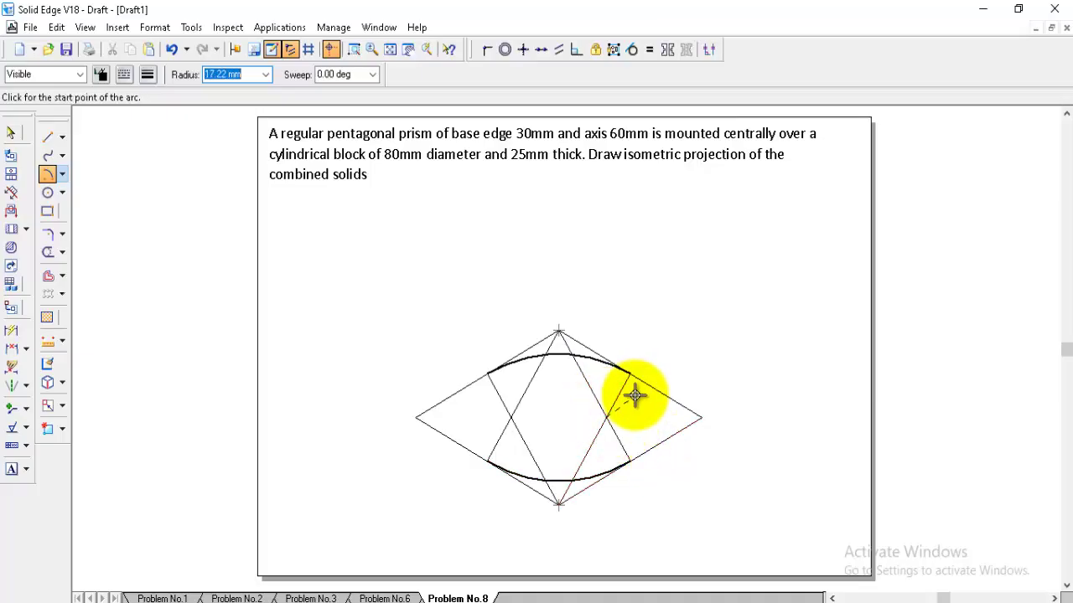
{"action": "left_click", "coordinate": [630, 376]}
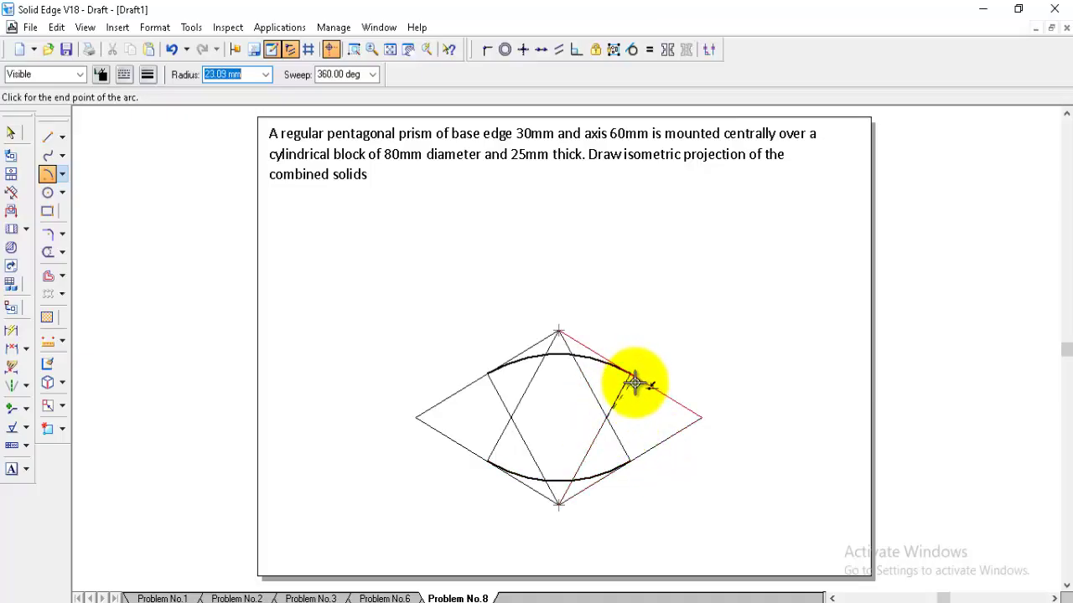
{"action": "left_click", "coordinate": [631, 457]}
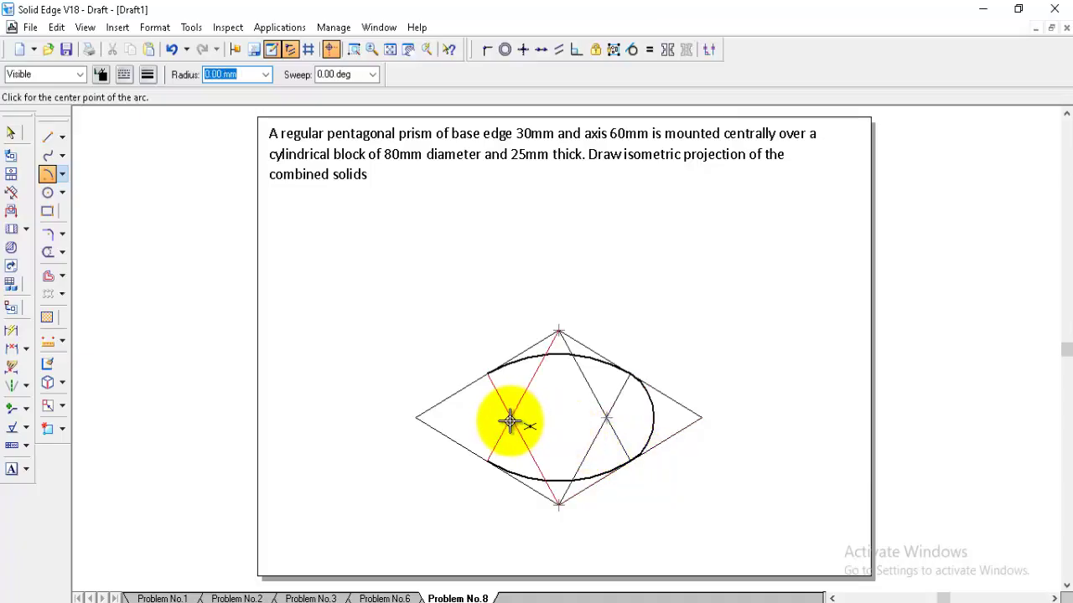
{"action": "left_click", "coordinate": [512, 417]}
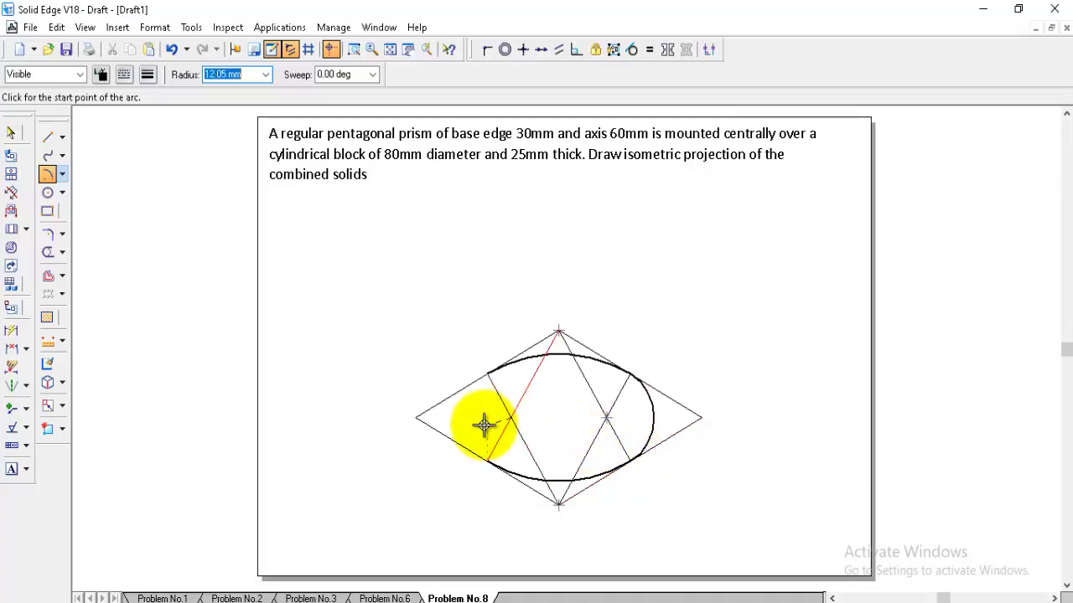
{"action": "left_click", "coordinate": [488, 376]}
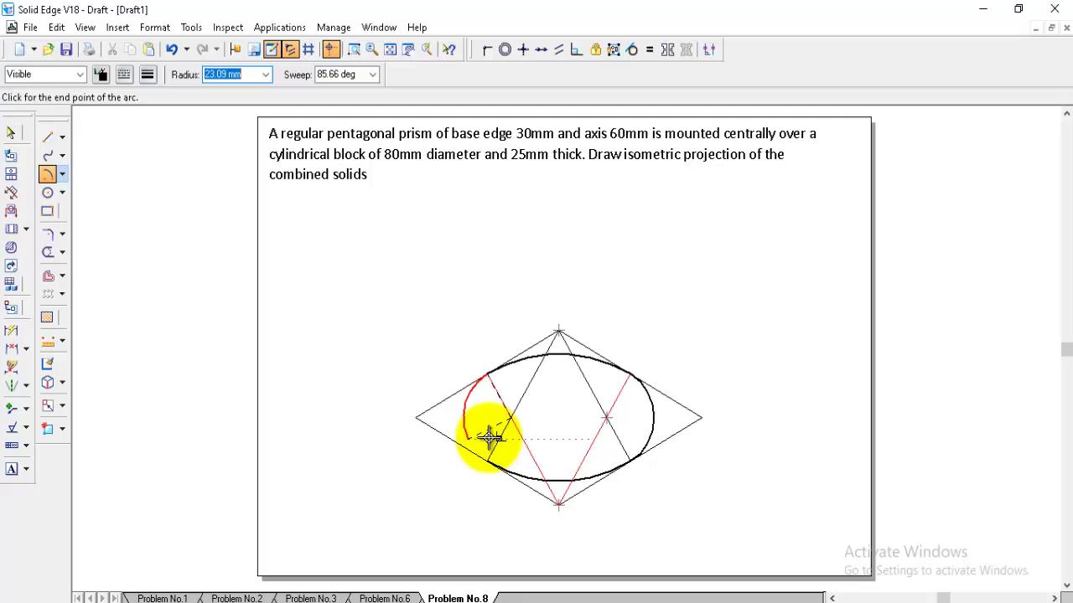
{"action": "left_click", "coordinate": [494, 448]}
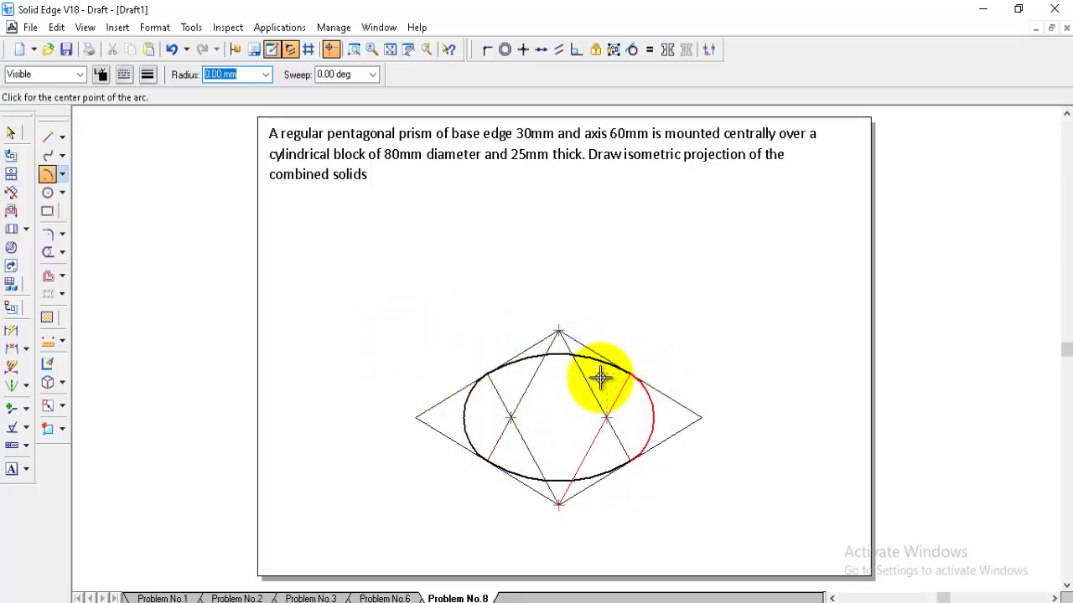
- Delete all four inner construction lines, keeping the ellipse and rhombus outline
{"action": "left_click", "coordinate": [11, 132]}
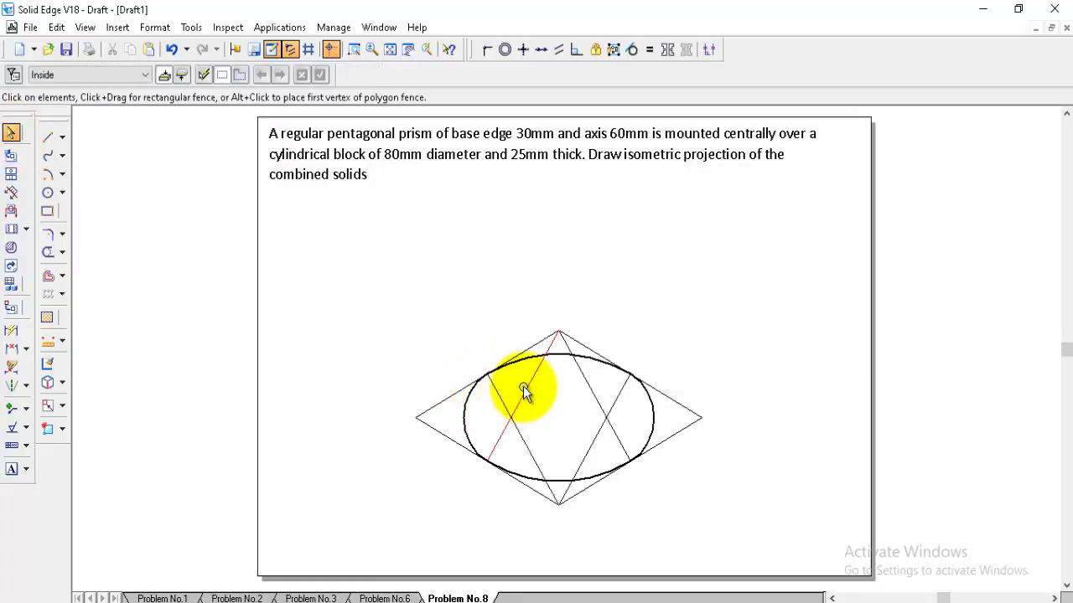
{"action": "left_click", "coordinate": [521, 383]}
{"action": "key", "text": "Delete"}
{"action": "left_click", "coordinate": [512, 420]}
{"action": "key", "text": "Delete"}
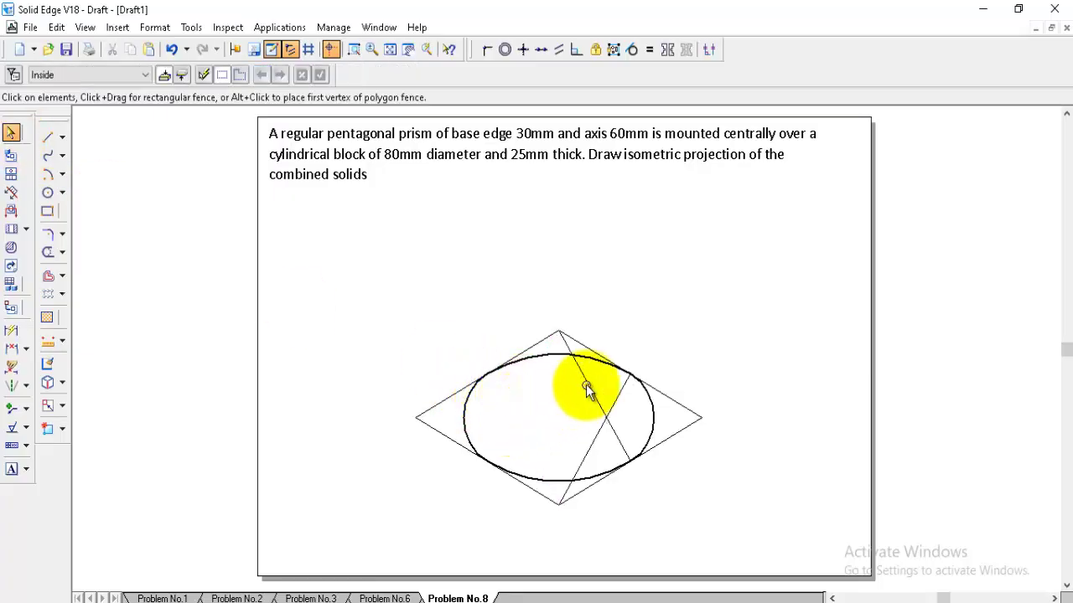
{"action": "left_click", "coordinate": [600, 393]}
{"action": "key", "text": "Delete"}
{"action": "left_click", "coordinate": [610, 409]}
{"action": "key", "text": "Delete"}
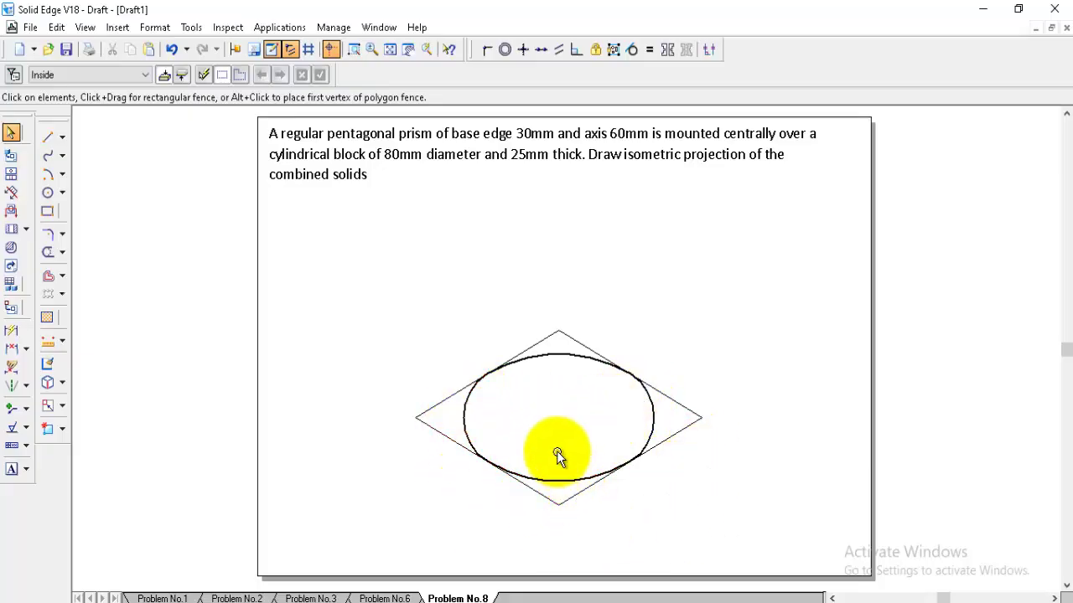
- Draw a 25 mm Normal-style vertical line straight down from the rhombus's left corner
{"action": "left_click", "coordinate": [47, 135]}
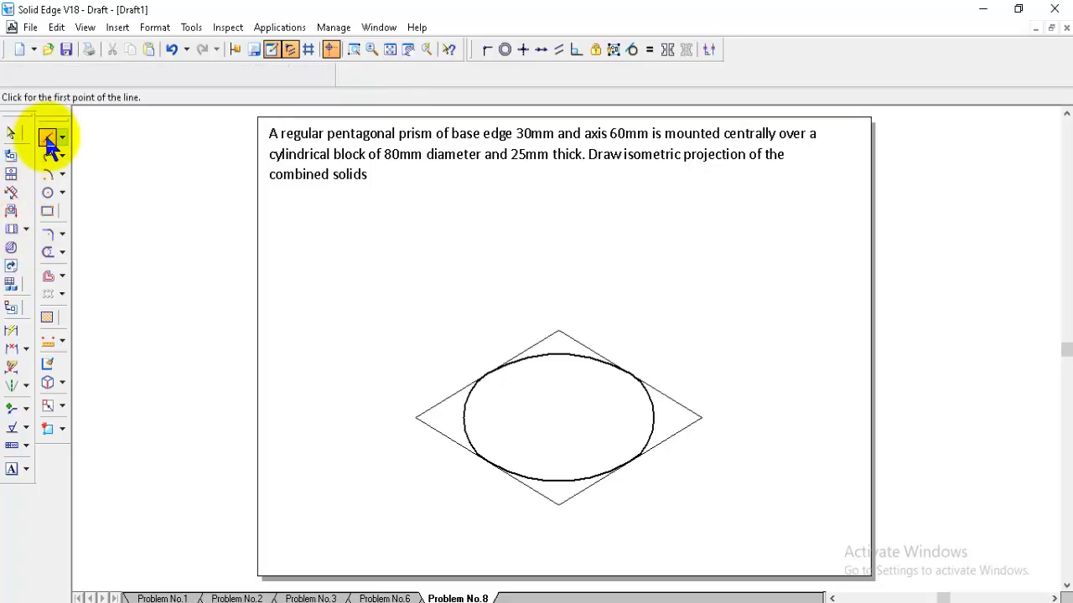
{"action": "left_click", "coordinate": [79, 74]}
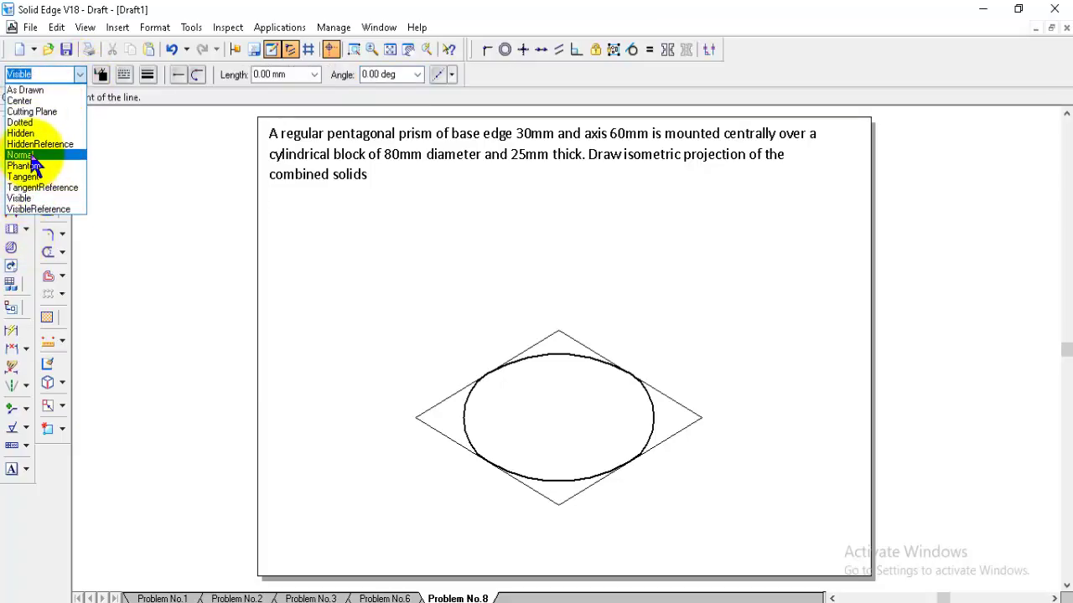
{"action": "left_click", "coordinate": [30, 156]}
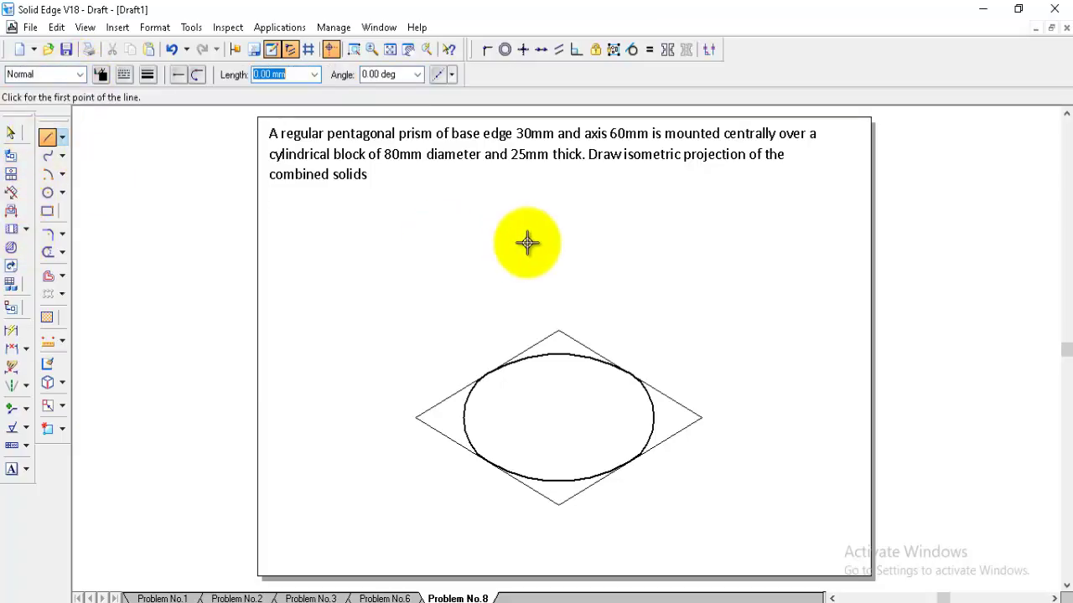
{"action": "left_click", "coordinate": [415, 418]}
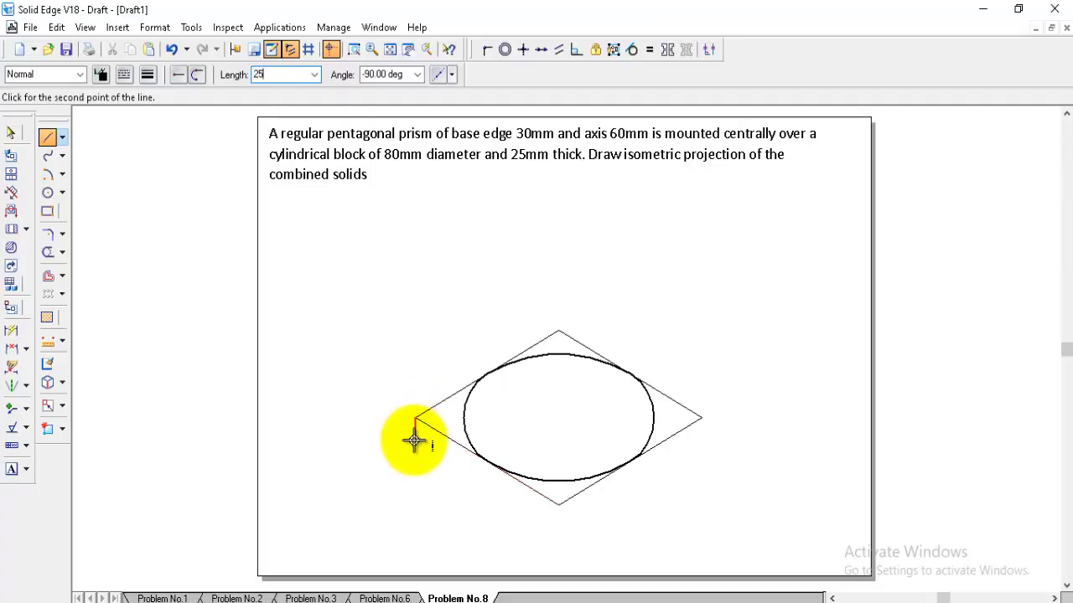
{"action": "key", "text": "Tab"}
{"action": "key", "text": "Tab"}
{"action": "left_click", "coordinate": [447, 515]}
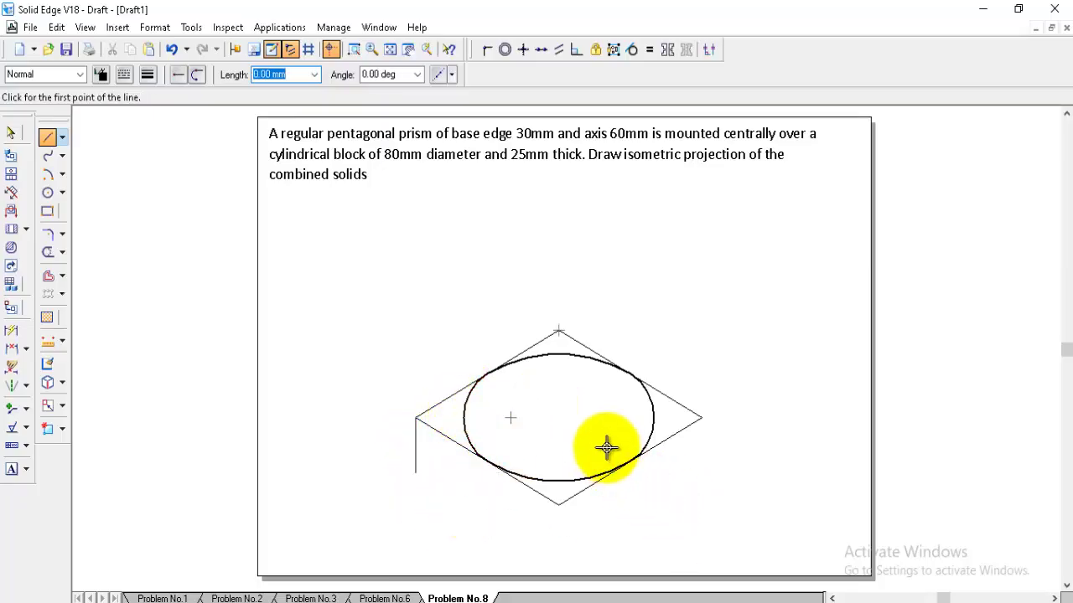
- Copy the ellipse arcs from the rhombus's left corner to a point 25 mm lower
{"action": "left_click", "coordinate": [61, 406]}
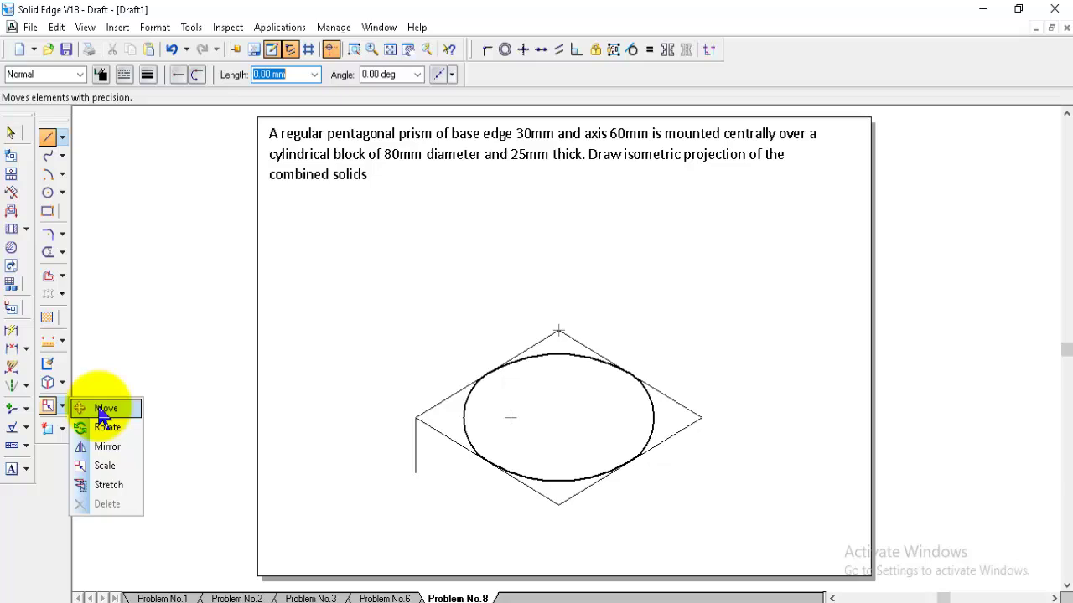
{"action": "left_click", "coordinate": [101, 409]}
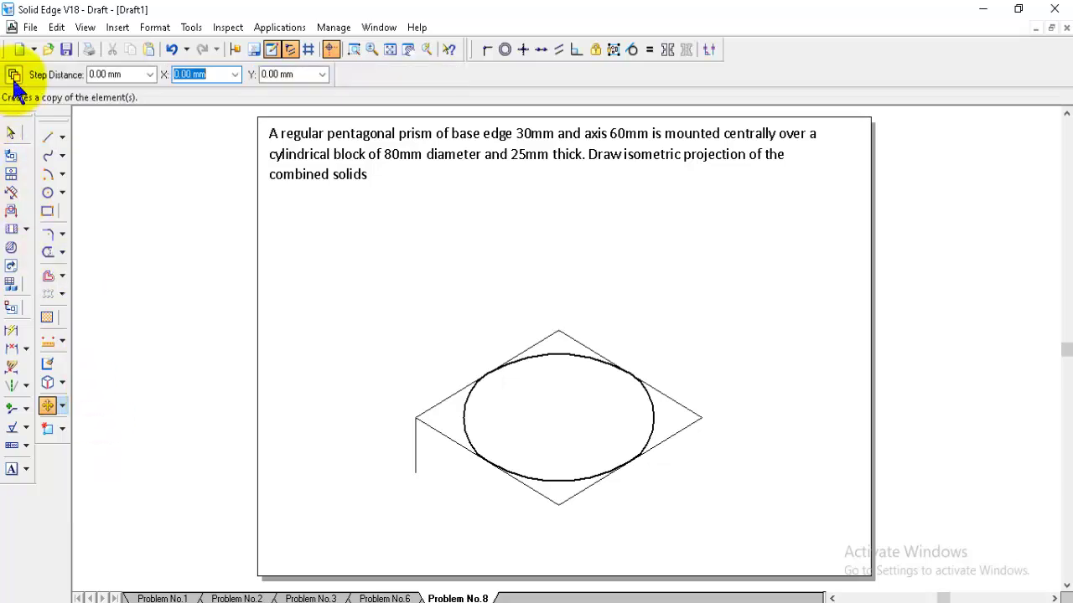
{"action": "left_click", "coordinate": [466, 420]}
{"action": "left_click", "coordinate": [538, 477]}
{"action": "left_click", "coordinate": [647, 441]}
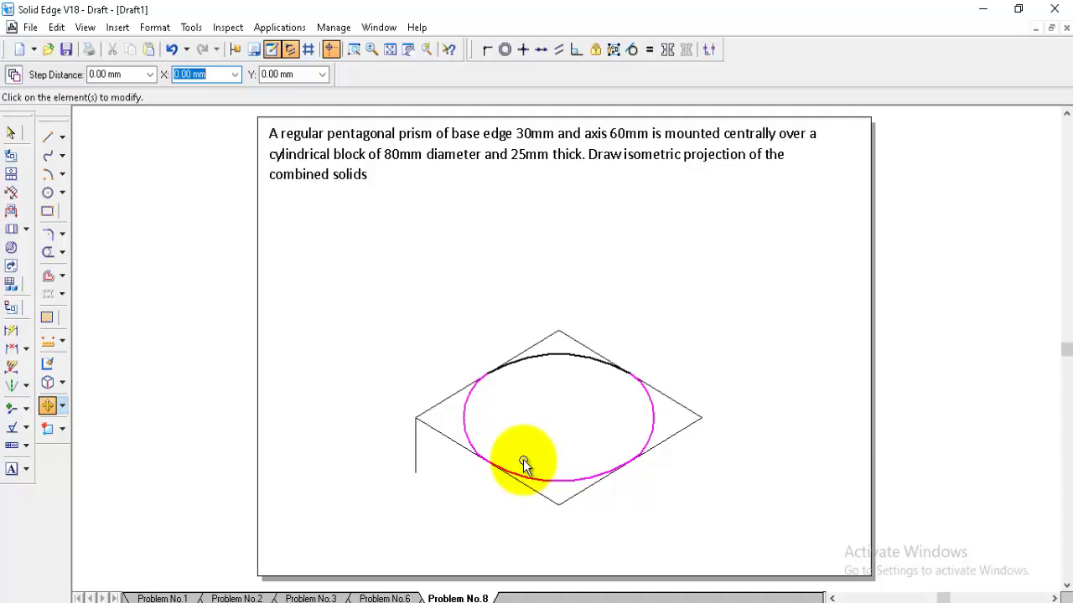
{"action": "left_click", "coordinate": [465, 417]}
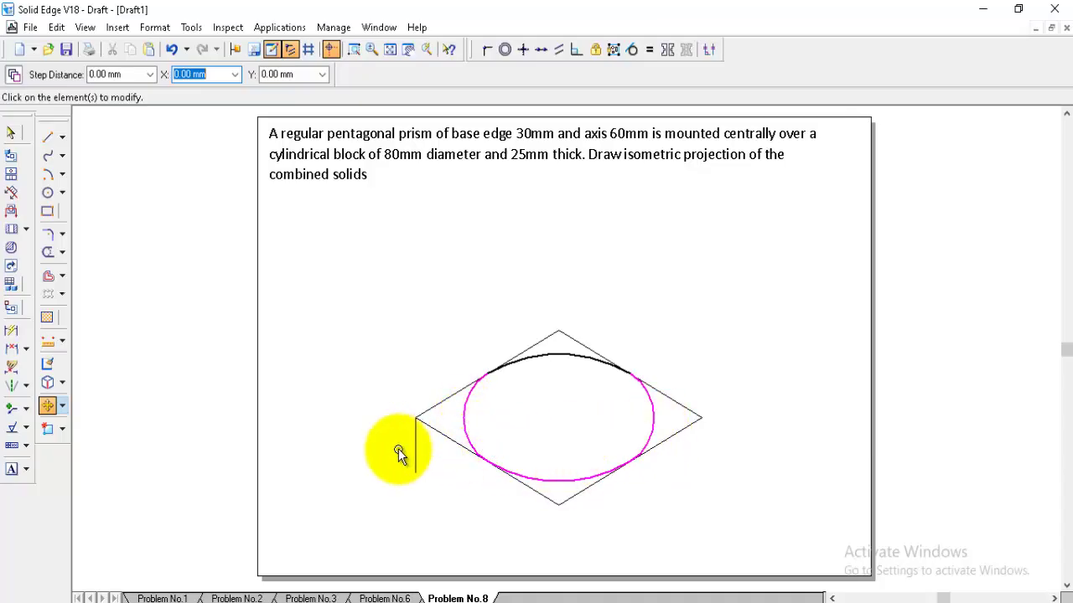
{"action": "right_click", "coordinate": [542, 420]}
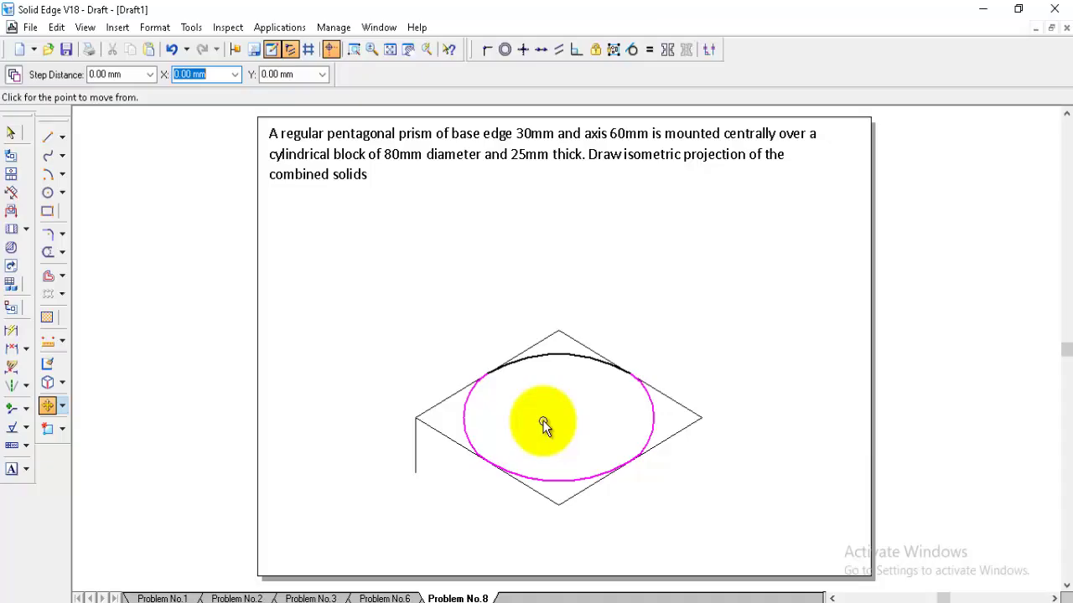
{"action": "left_click", "coordinate": [415, 418]}
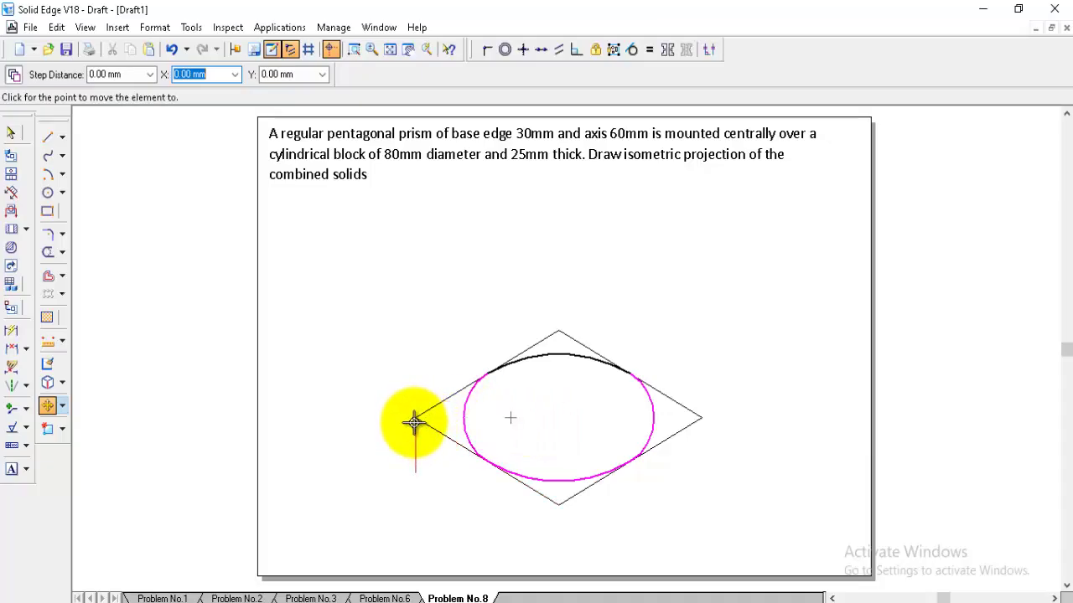
{"action": "left_click", "coordinate": [415, 473]}
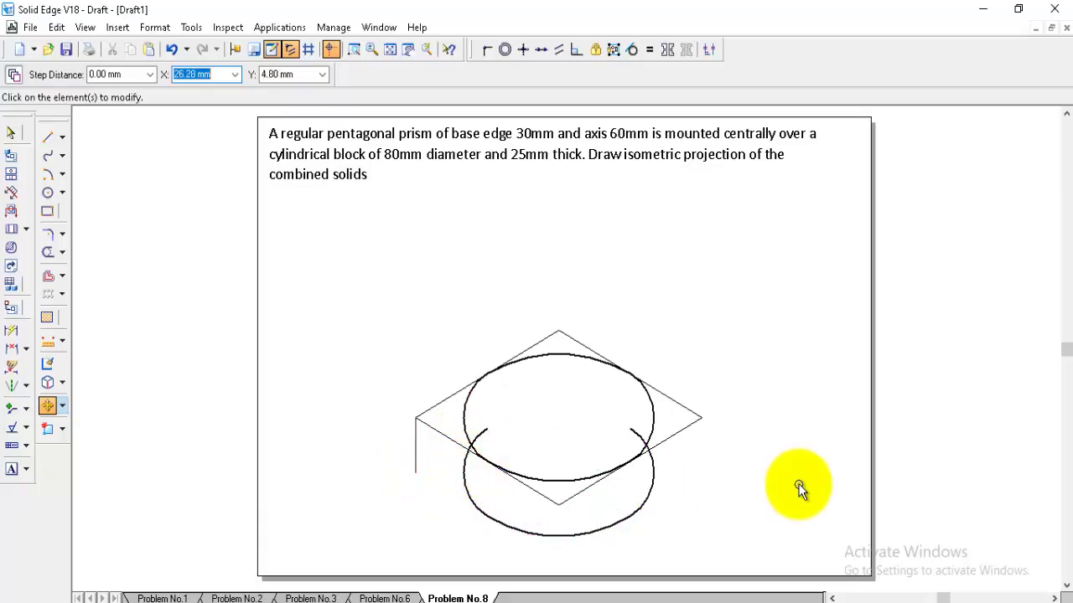
- Draw Visible-style vertical lines joining both ellipses at their left and right edges
{"action": "left_click", "coordinate": [47, 139]}
{"action": "left_click", "coordinate": [80, 74]}
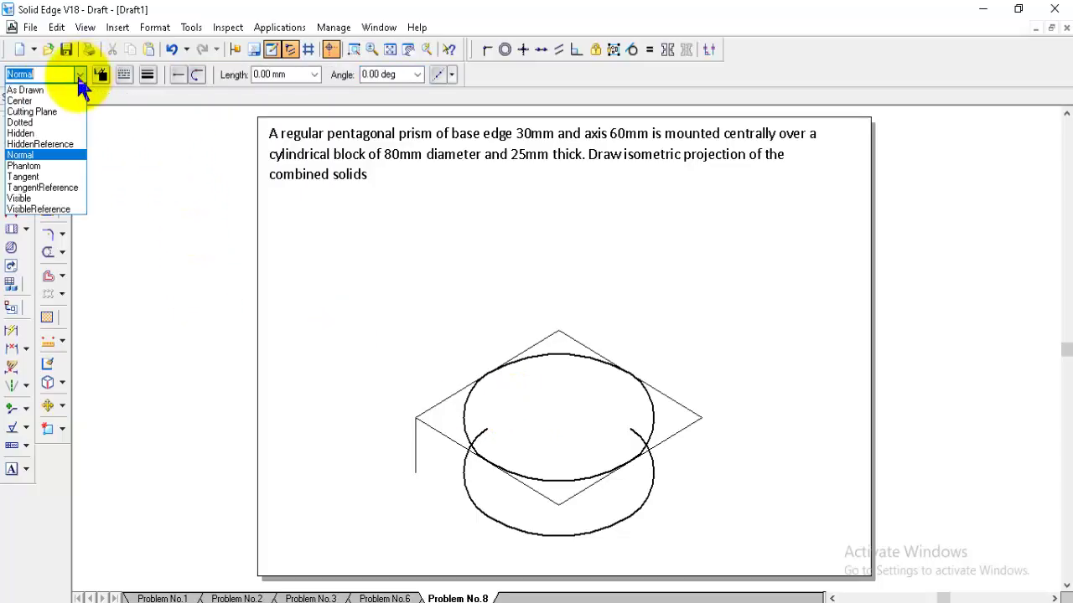
{"action": "left_click", "coordinate": [56, 200]}
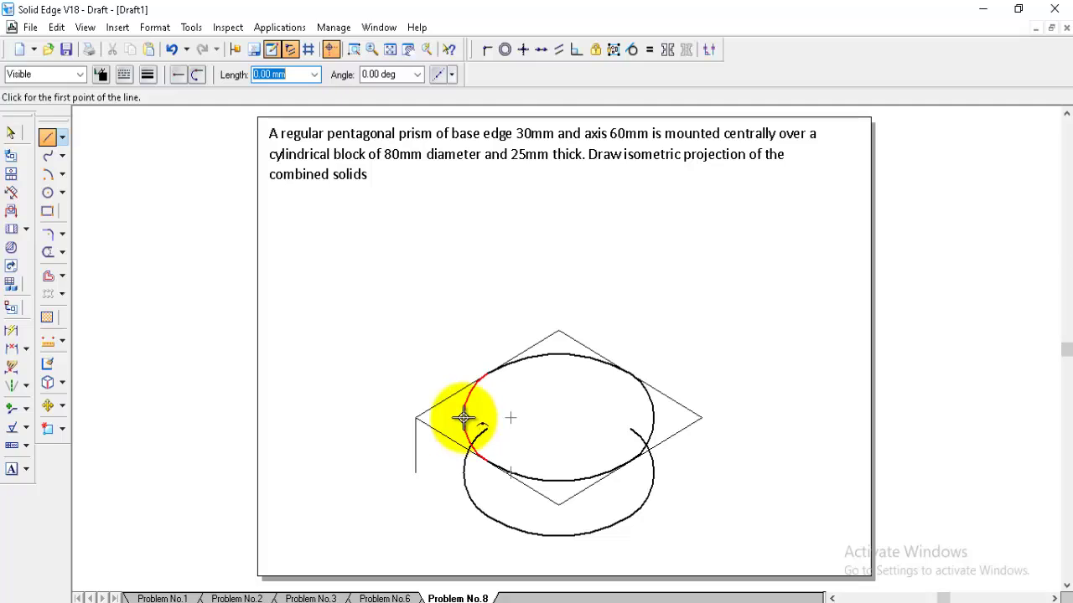
{"action": "left_click", "coordinate": [464, 417]}
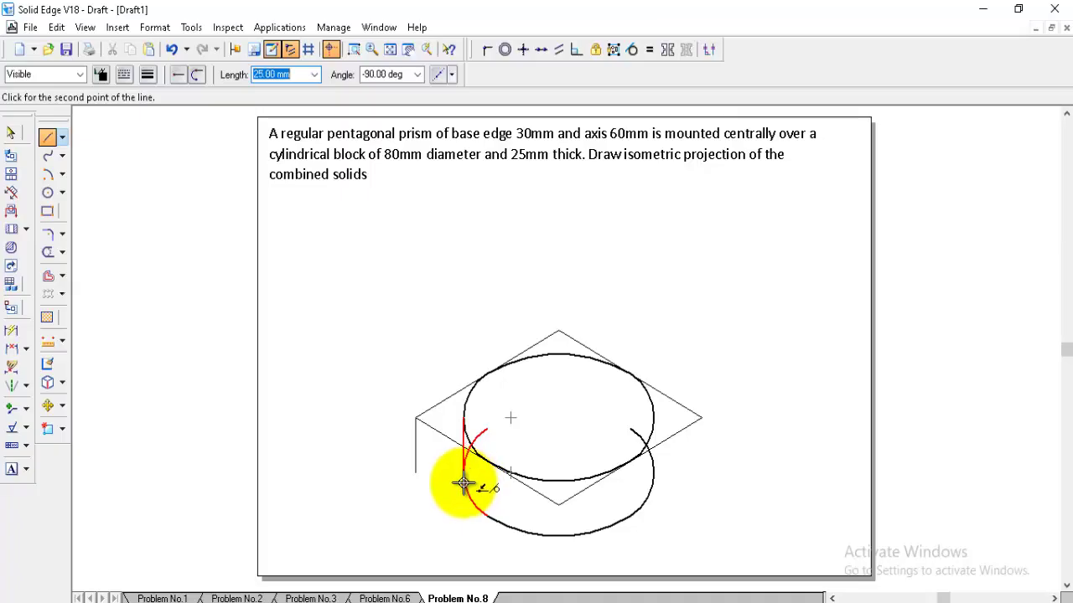
{"action": "left_click", "coordinate": [463, 475]}
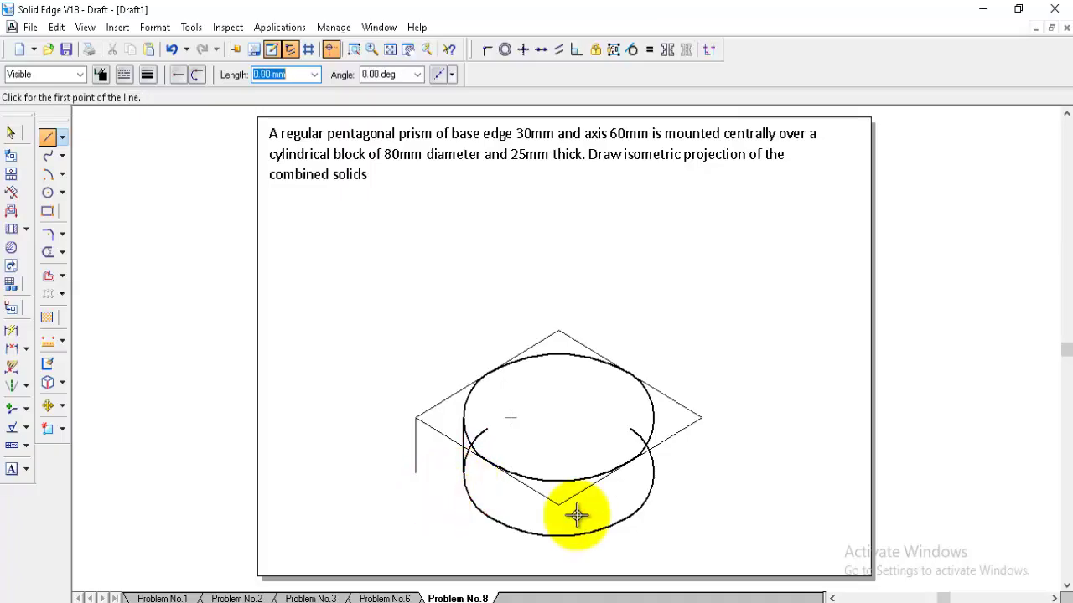
{"action": "left_click", "coordinate": [652, 423]}
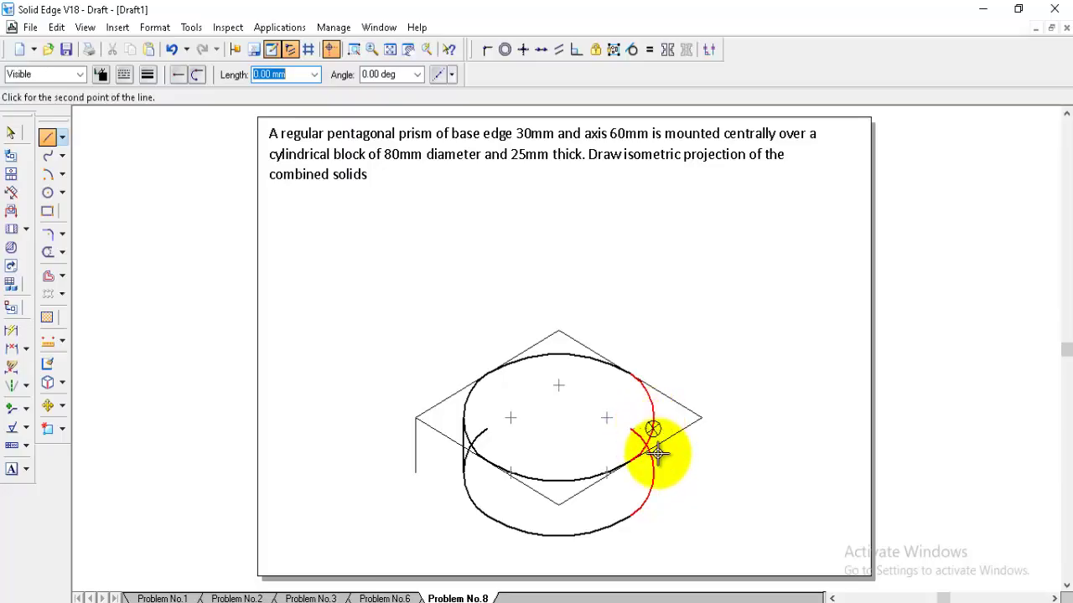
{"action": "left_click", "coordinate": [654, 474]}
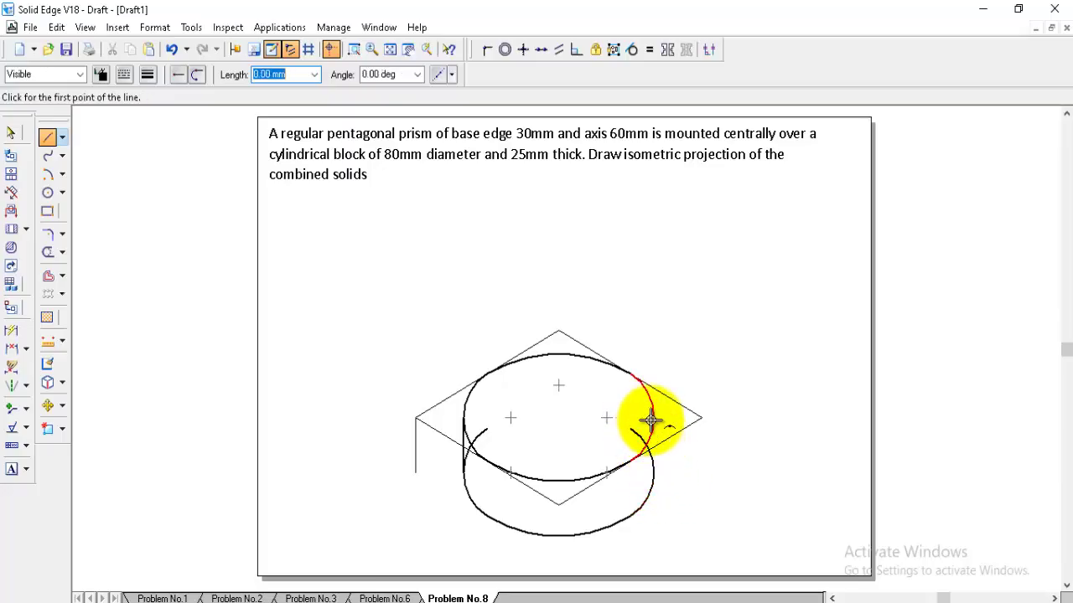
{"action": "left_click", "coordinate": [652, 420]}
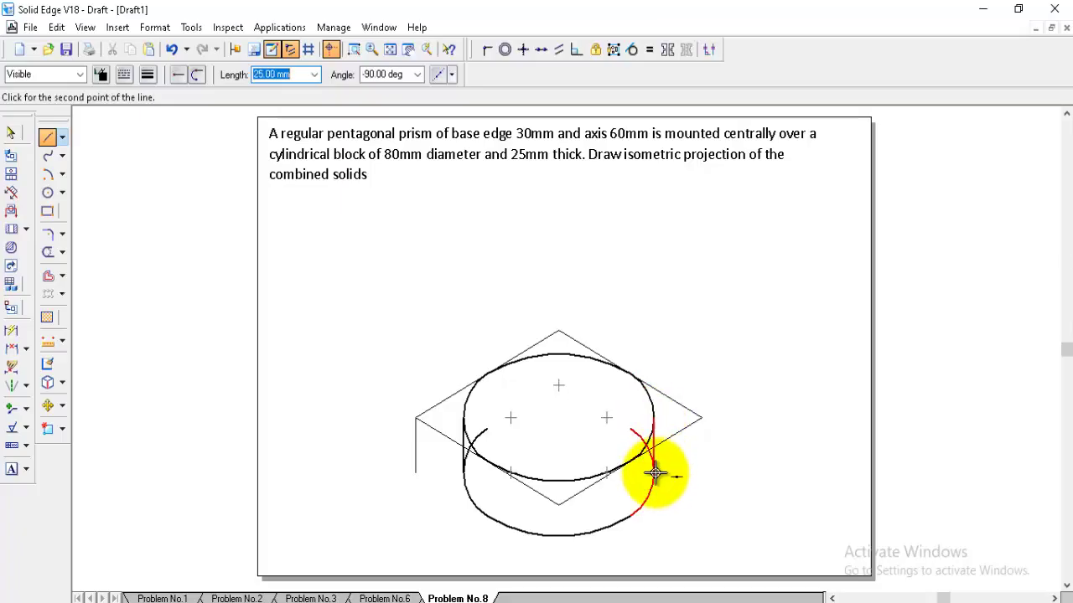
{"action": "right_click", "coordinate": [767, 478]}
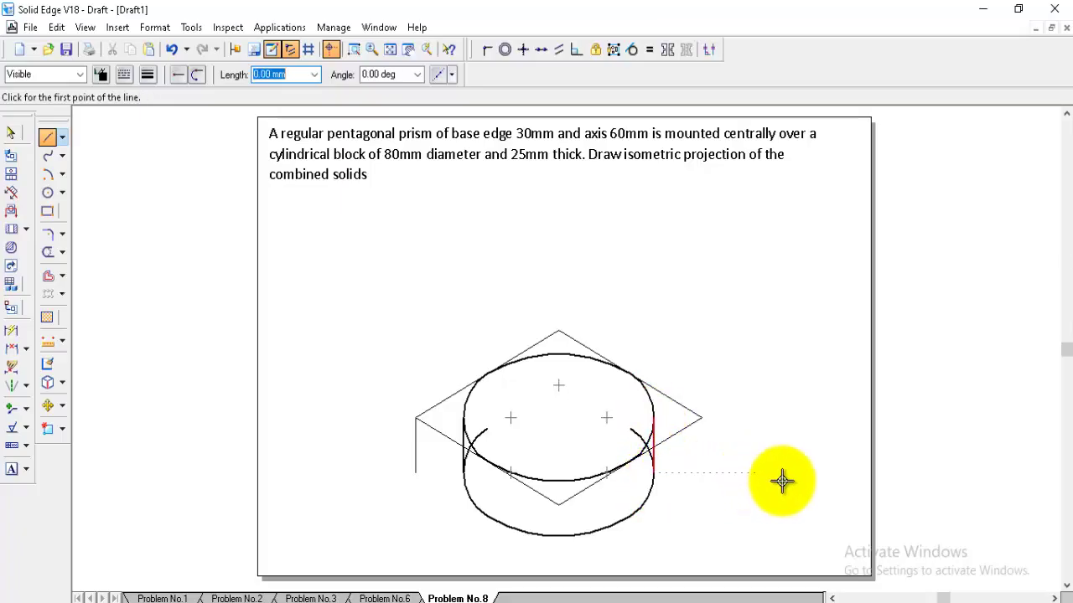
- Zoom in on the cylinder's lower part and trim the lower ellipse's hidden arcs
{"action": "left_click", "coordinate": [356, 50]}
{"action": "left_click", "coordinate": [438, 394]}
{"action": "left_click", "coordinate": [688, 531]}
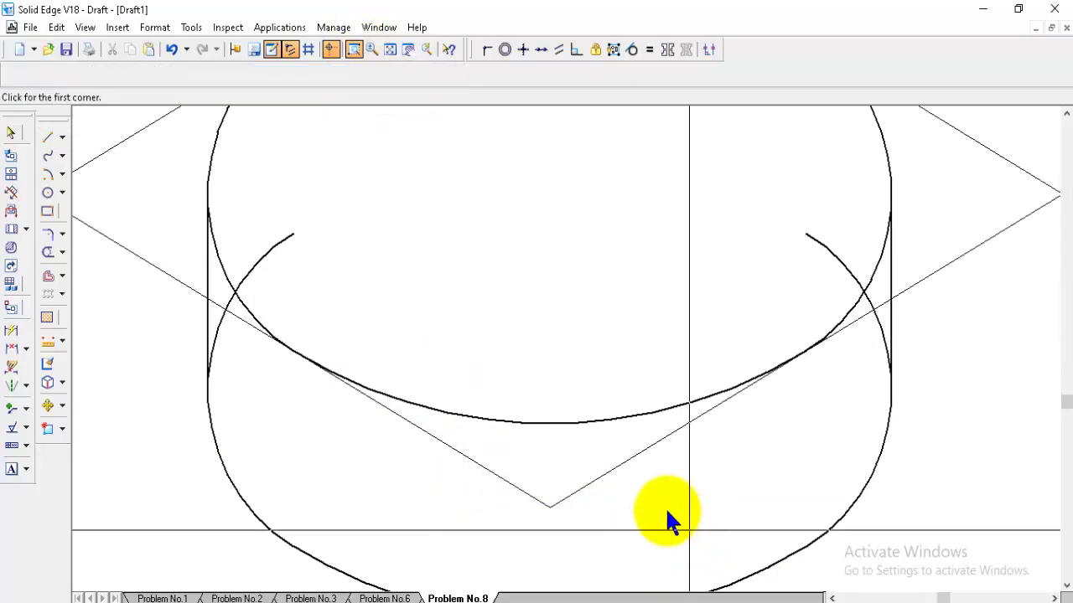
{"action": "key", "text": "Escape"}
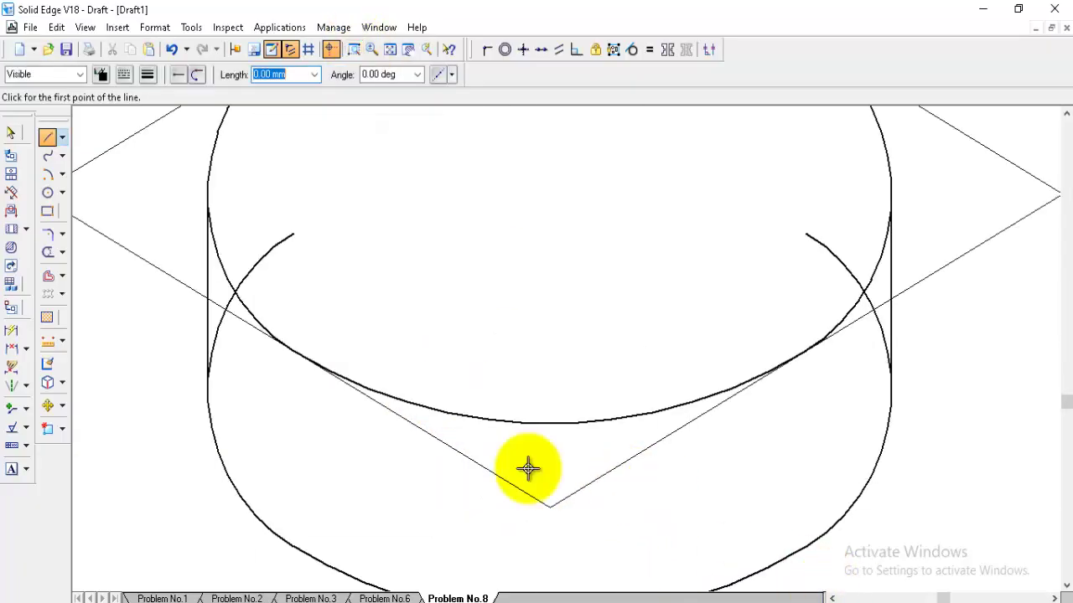
{"action": "left_click", "coordinate": [51, 256]}
{"action": "left_click_drag", "start_coordinate": [210, 335], "coordinate": [243, 367]}
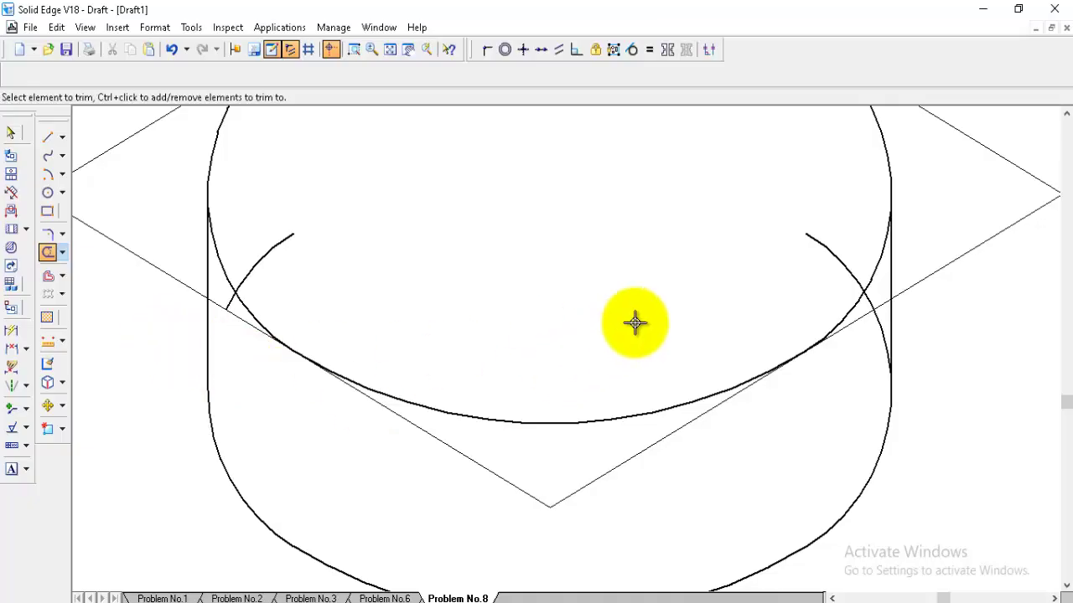
{"action": "left_click_drag", "start_coordinate": [877, 336], "coordinate": [881, 330]}
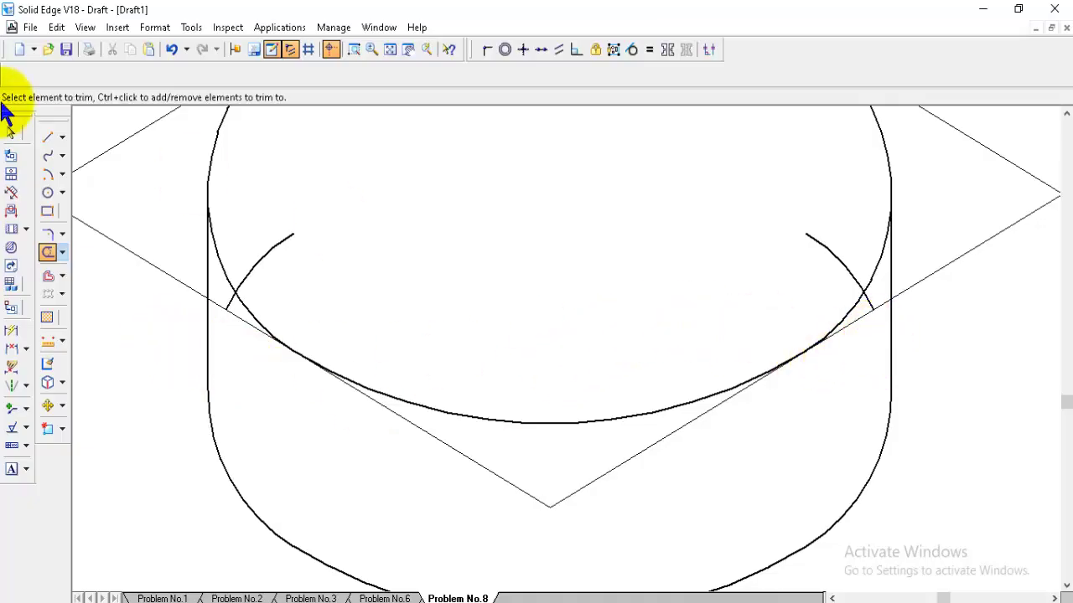
- Delete the leftover left and right arc pieces and fit the whole sheet in view
{"action": "left_click", "coordinate": [10, 132]}
{"action": "left_click", "coordinate": [288, 236]}
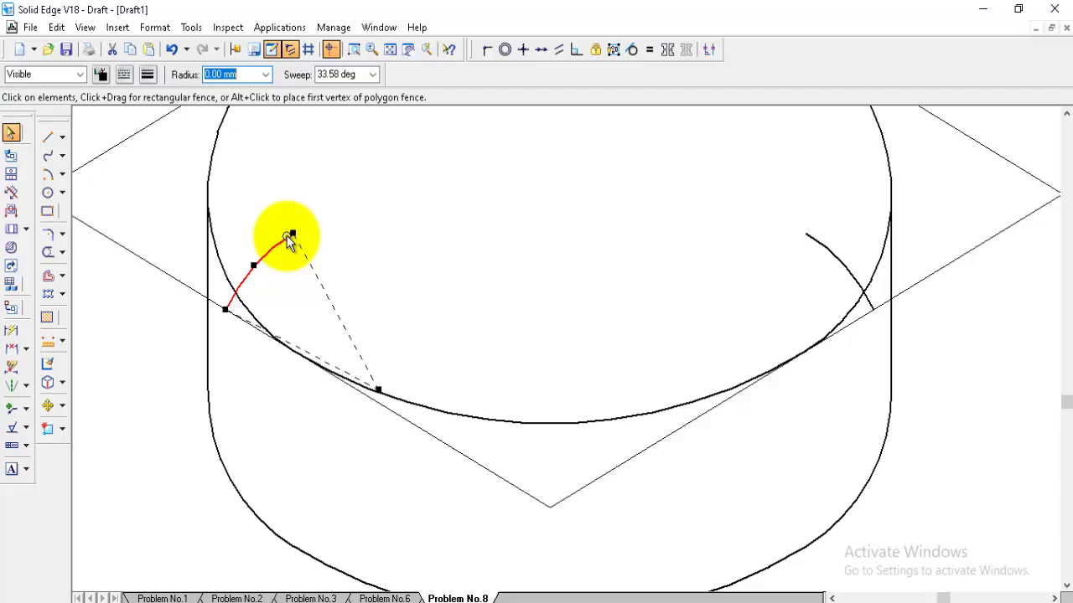
{"action": "key", "text": "Delete"}
{"action": "left_click", "coordinate": [834, 255]}
{"action": "key", "text": "Delete"}
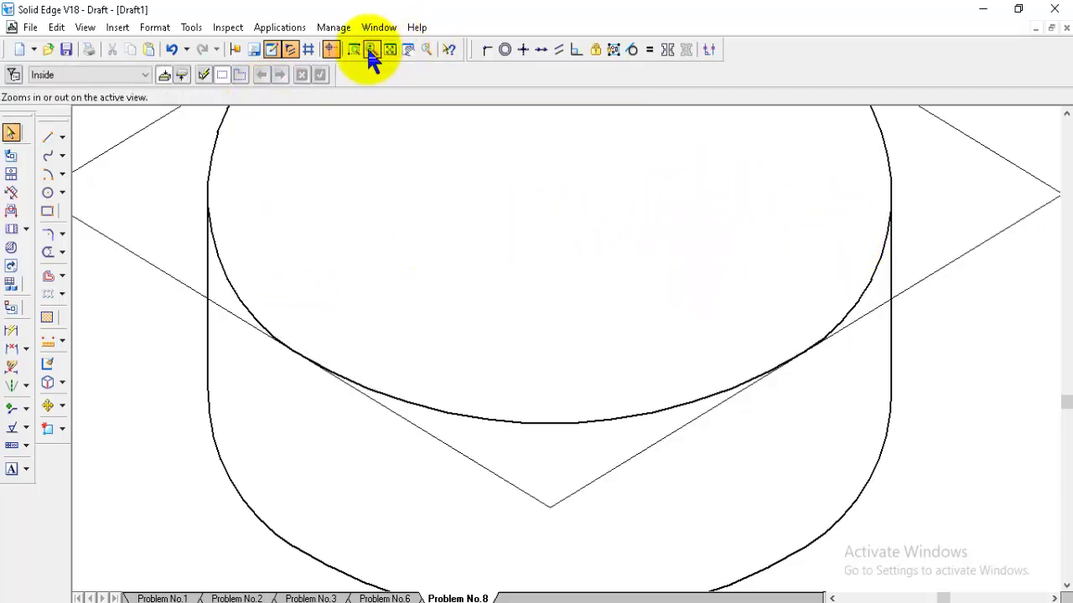
{"action": "left_click", "coordinate": [390, 50]}
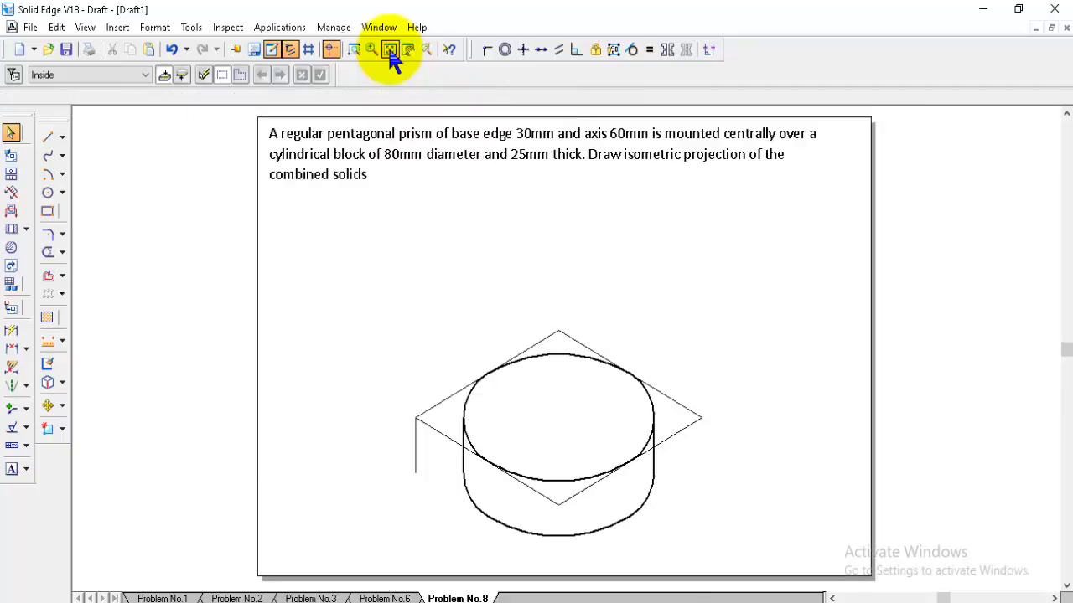
- Delete the stray short vertical line and draw a Normal-style line between the rhombus's left and right corners
{"action": "left_click", "coordinate": [415, 465]}
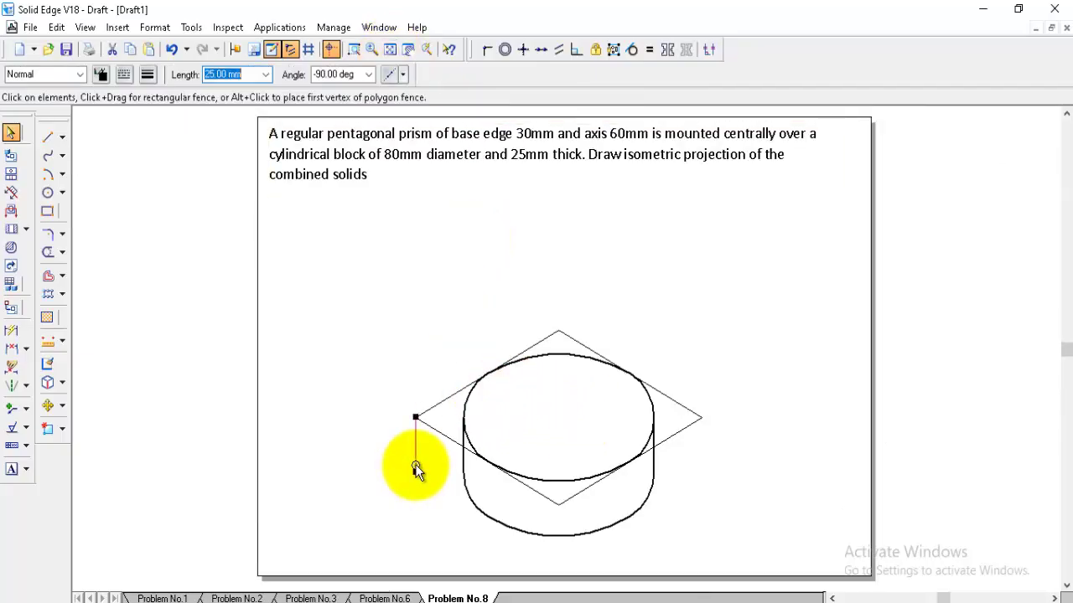
{"action": "key", "text": "Delete"}
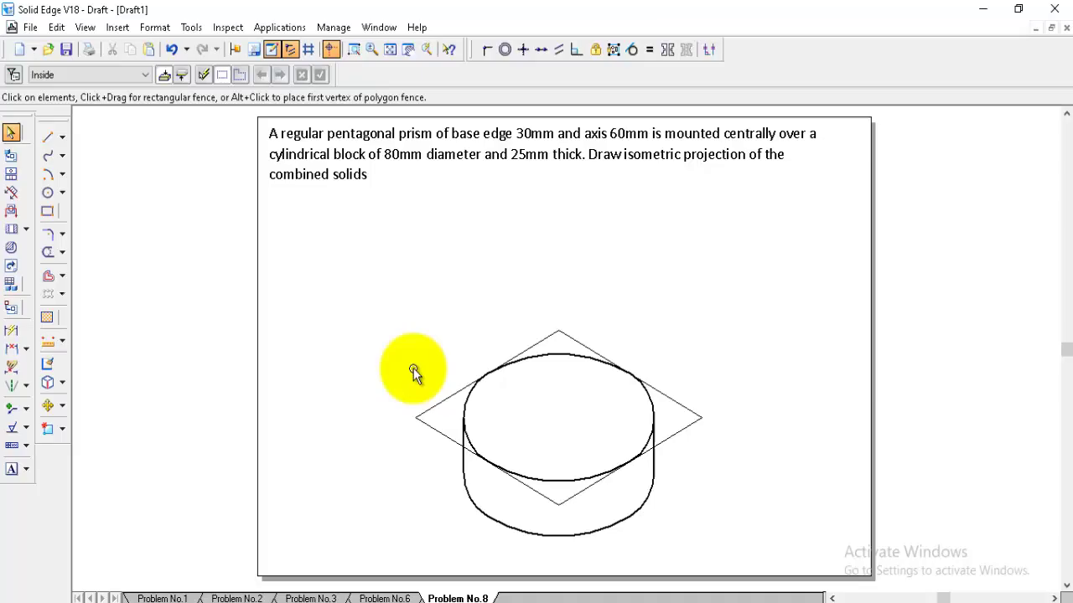
{"action": "left_click", "coordinate": [47, 138]}
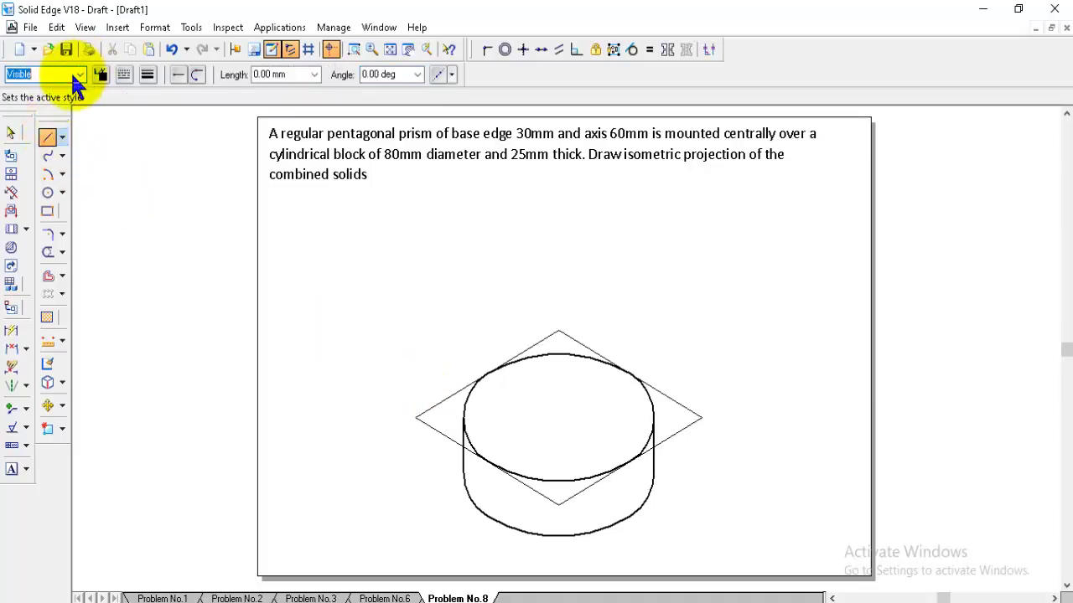
{"action": "left_click", "coordinate": [78, 75]}
{"action": "left_click", "coordinate": [50, 156]}
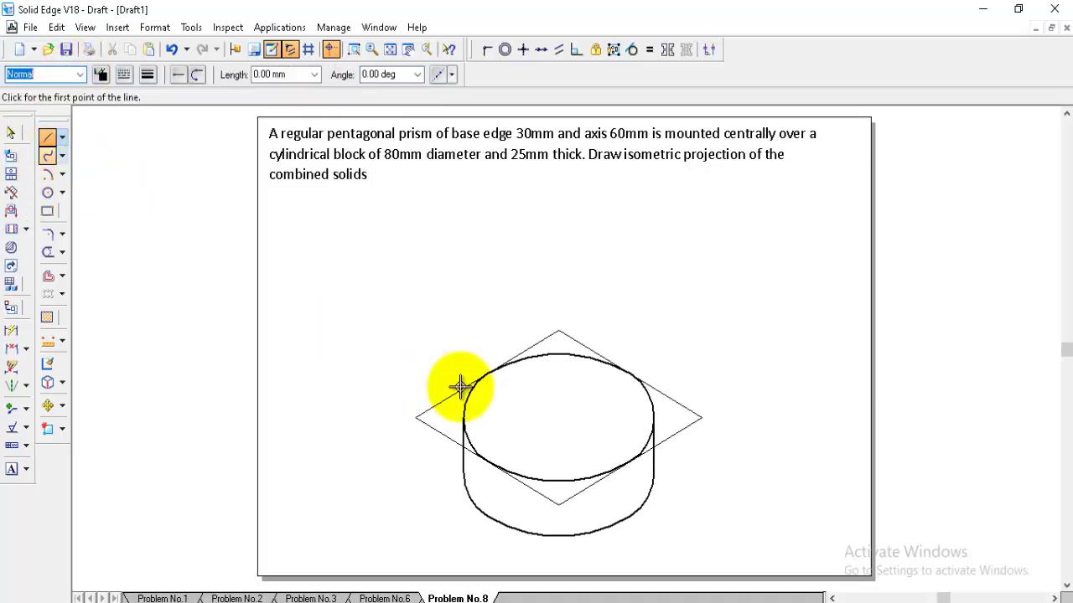
{"action": "left_click", "coordinate": [417, 417]}
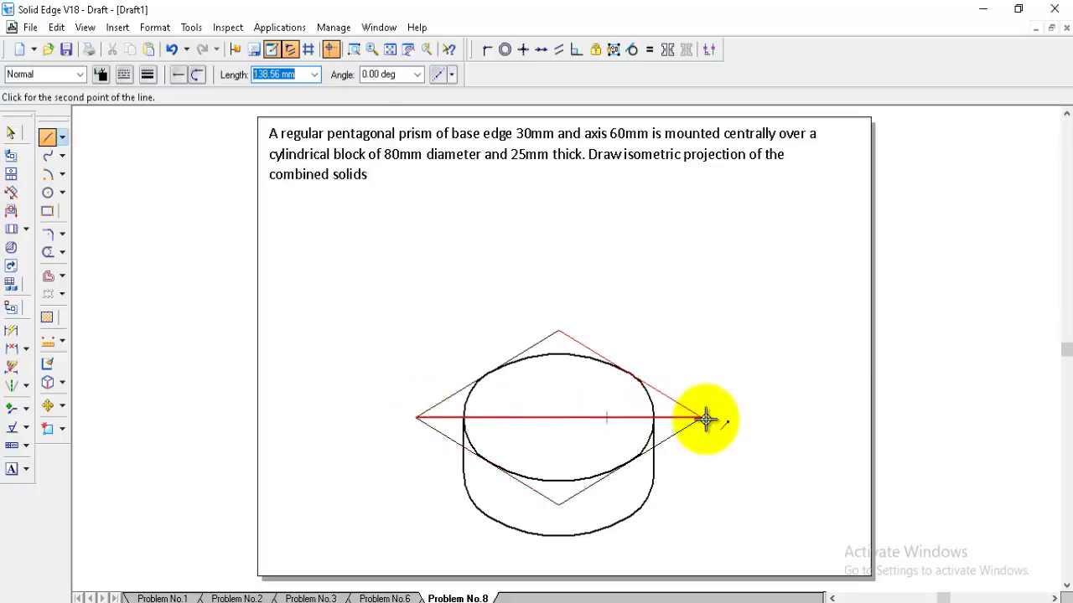
{"action": "left_click", "coordinate": [707, 419]}
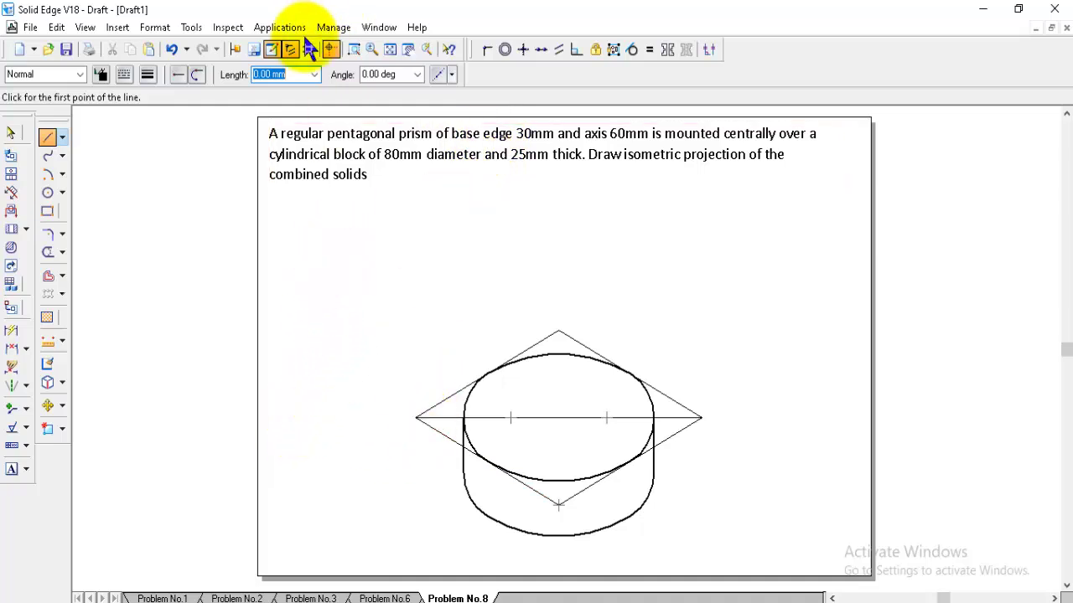
- Run the nSidePolygon.exe macro from Applications > Macros
{"action": "left_click", "coordinate": [279, 28]}
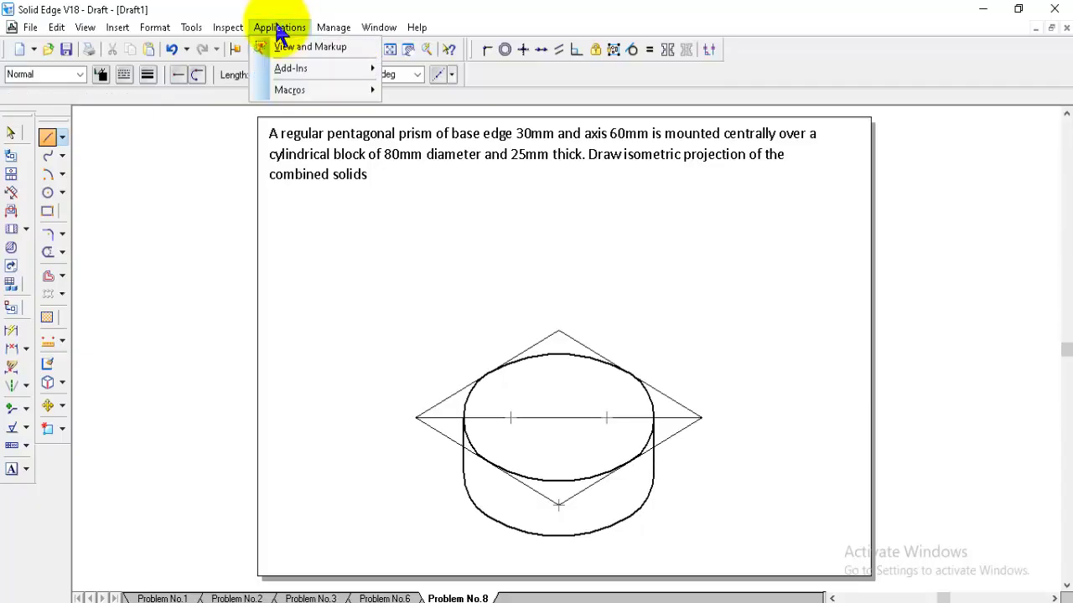
{"action": "mouse_move", "coordinate": [354, 90]}
{"action": "left_click", "coordinate": [410, 87]}
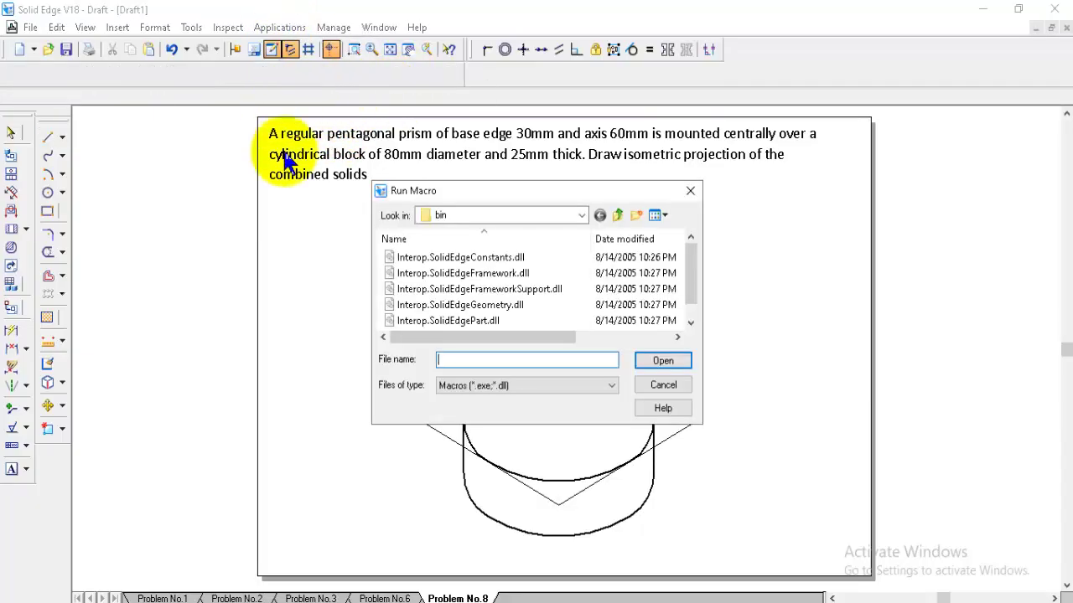
{"action": "scroll", "coordinate": [701, 267], "scroll_direction": "down", "scroll_amount": 1}
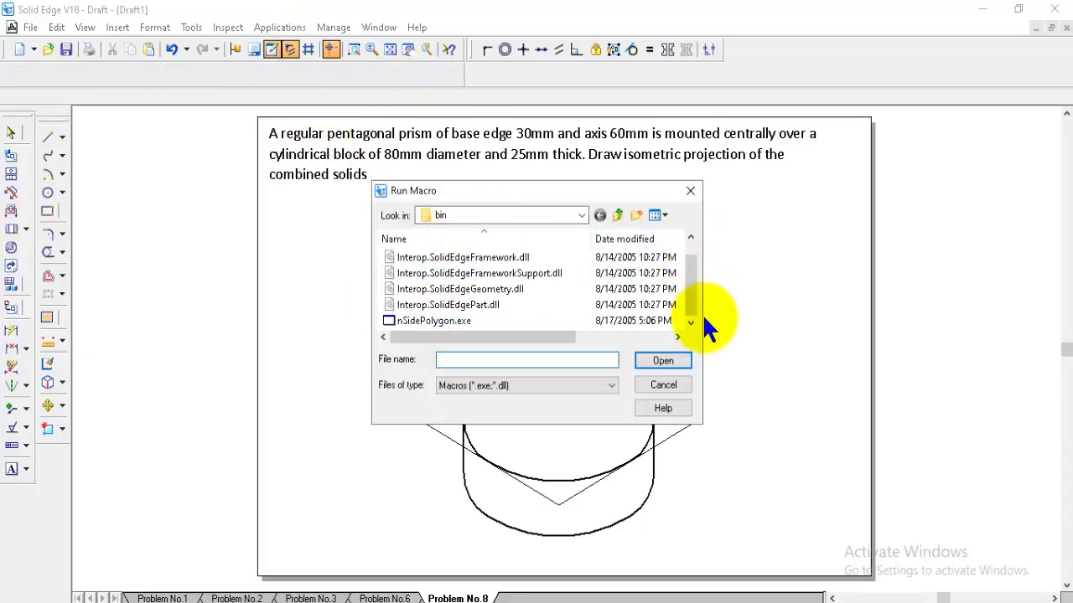
{"action": "left_click", "coordinate": [462, 320]}
{"action": "left_click", "coordinate": [658, 361]}
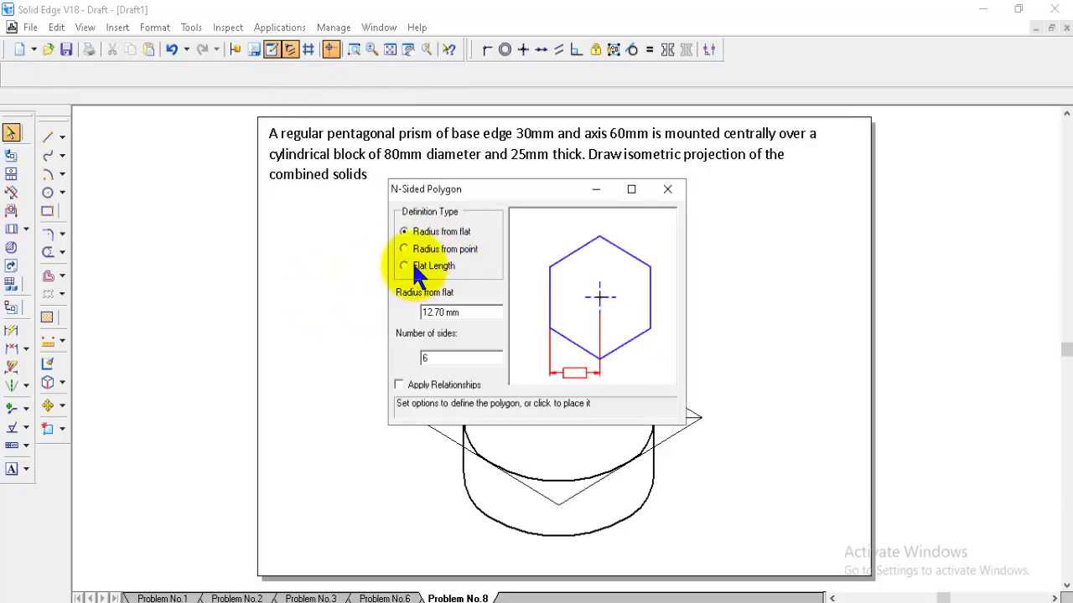
- Place a 5-sided polygon with 30 mm Flat Length sides left of the cylinder
{"action": "left_click", "coordinate": [413, 265]}
{"action": "left_click_drag", "start_coordinate": [469, 312], "coordinate": [407, 312]}
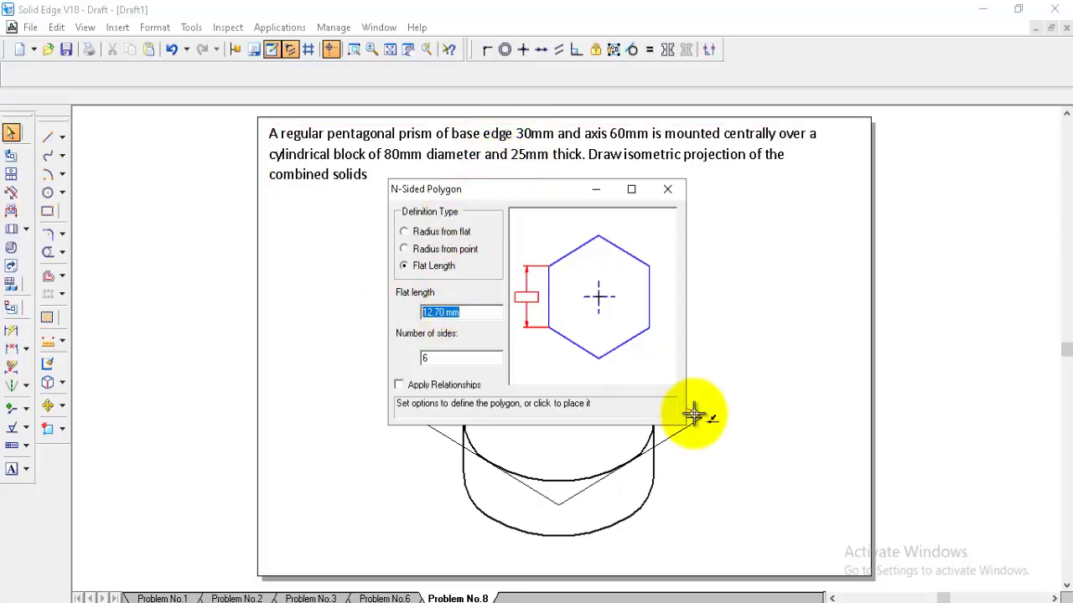
{"action": "type", "text": "30"}
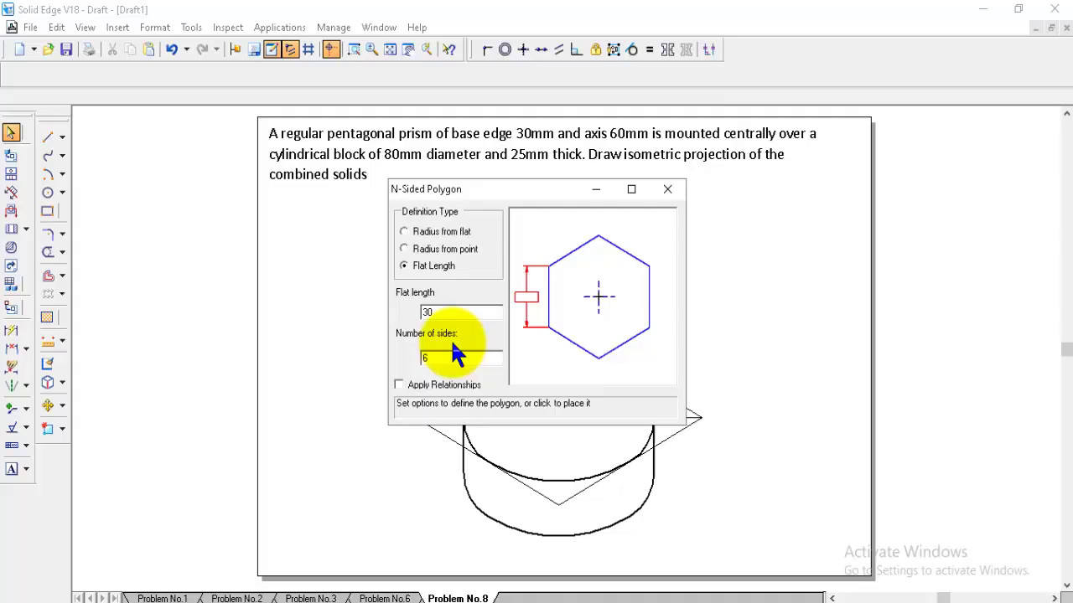
{"action": "left_click_drag", "start_coordinate": [469, 359], "coordinate": [409, 359]}
{"action": "type", "text": "5"}
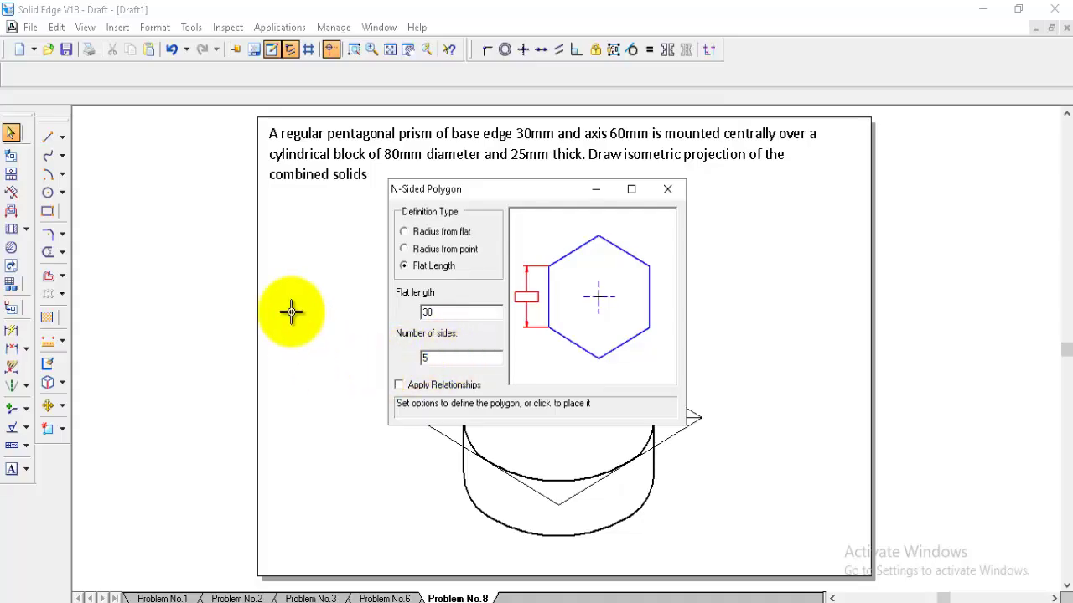
{"action": "left_click", "coordinate": [308, 313]}
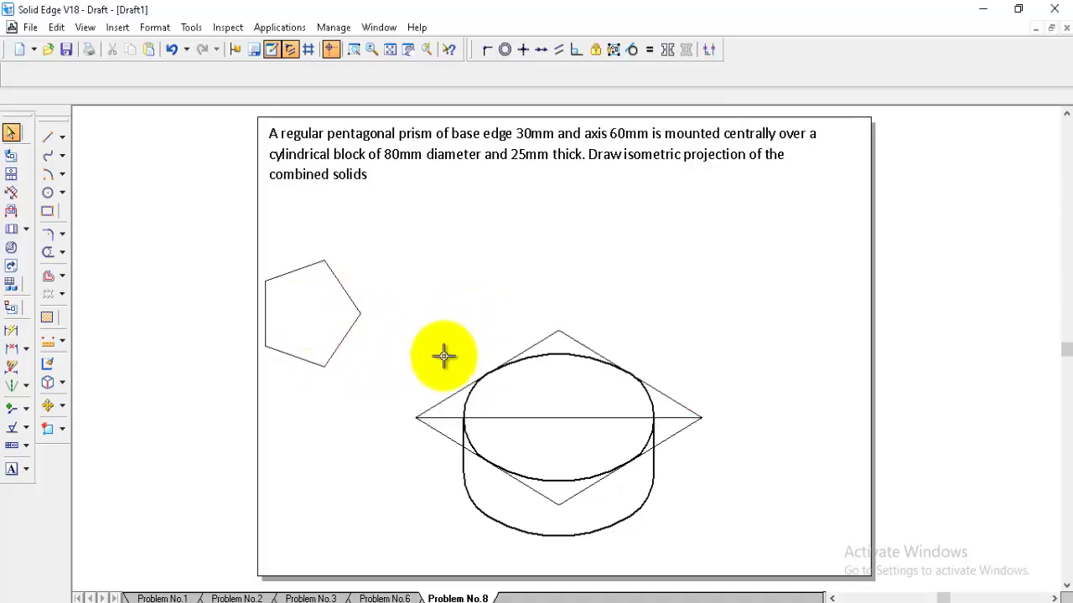
- Draw a vertical line down from the pentagon's lower-left corner and a horizontal line through its bottom corner
{"action": "left_click", "coordinate": [47, 137]}
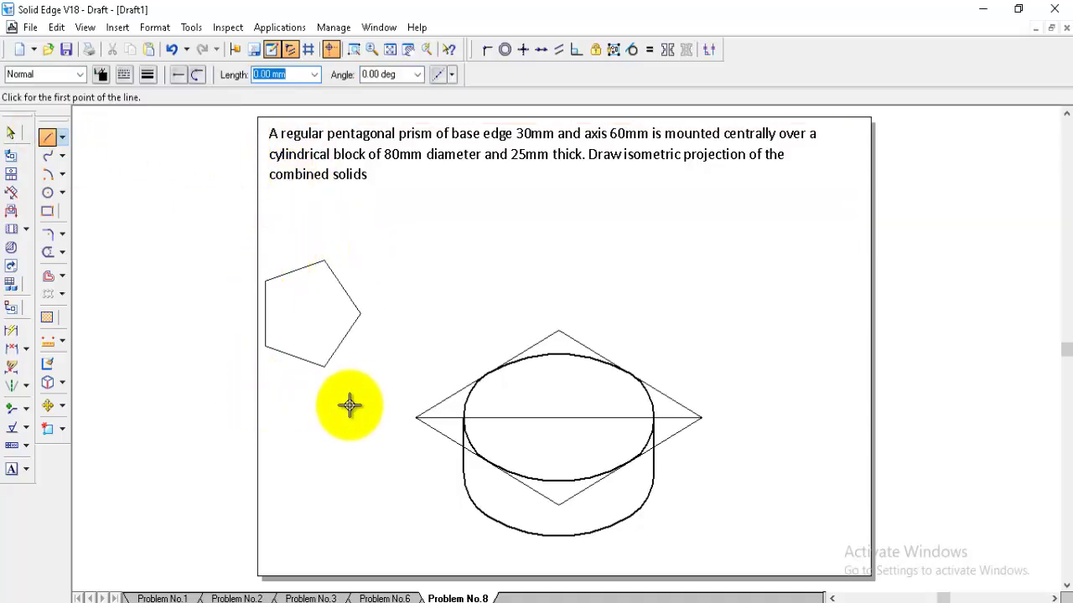
{"action": "left_click", "coordinate": [265, 345]}
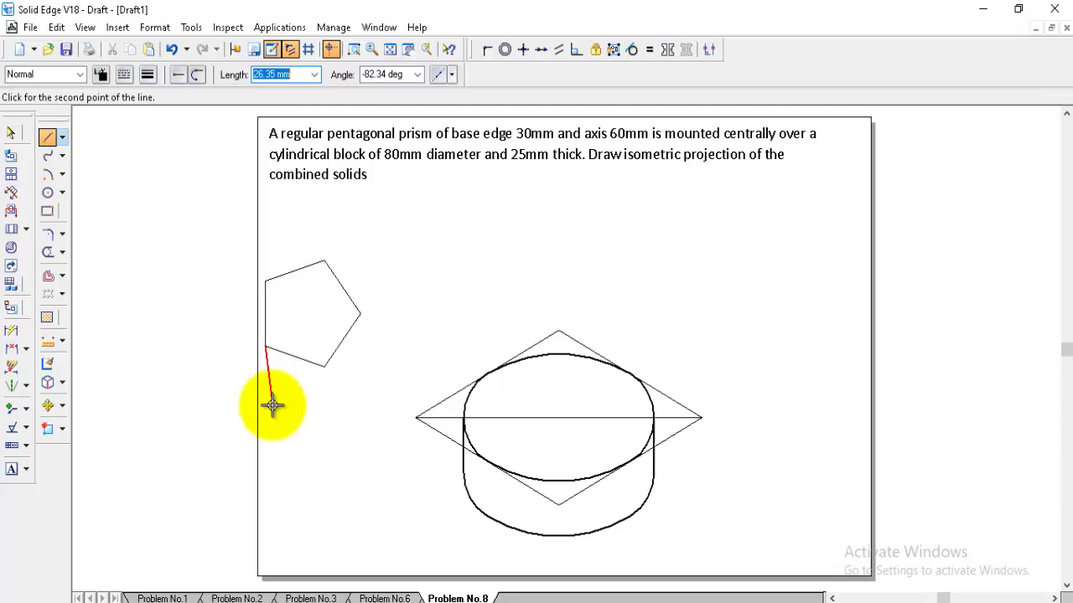
{"action": "left_click", "coordinate": [266, 394]}
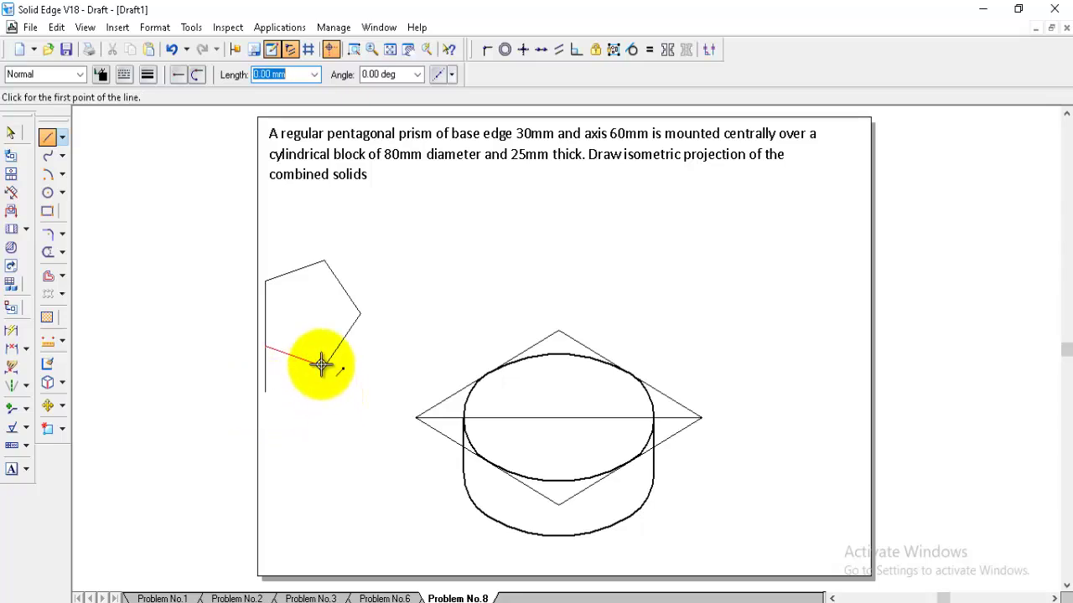
{"action": "left_click", "coordinate": [326, 367]}
{"action": "left_click", "coordinate": [240, 366]}
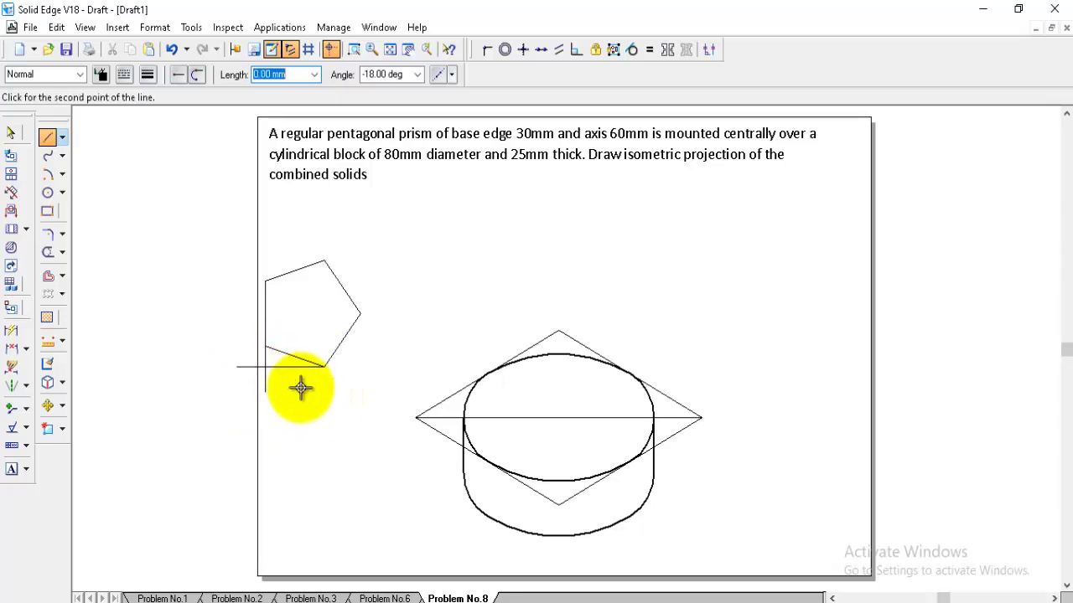
{"action": "left_click", "coordinate": [327, 367]}
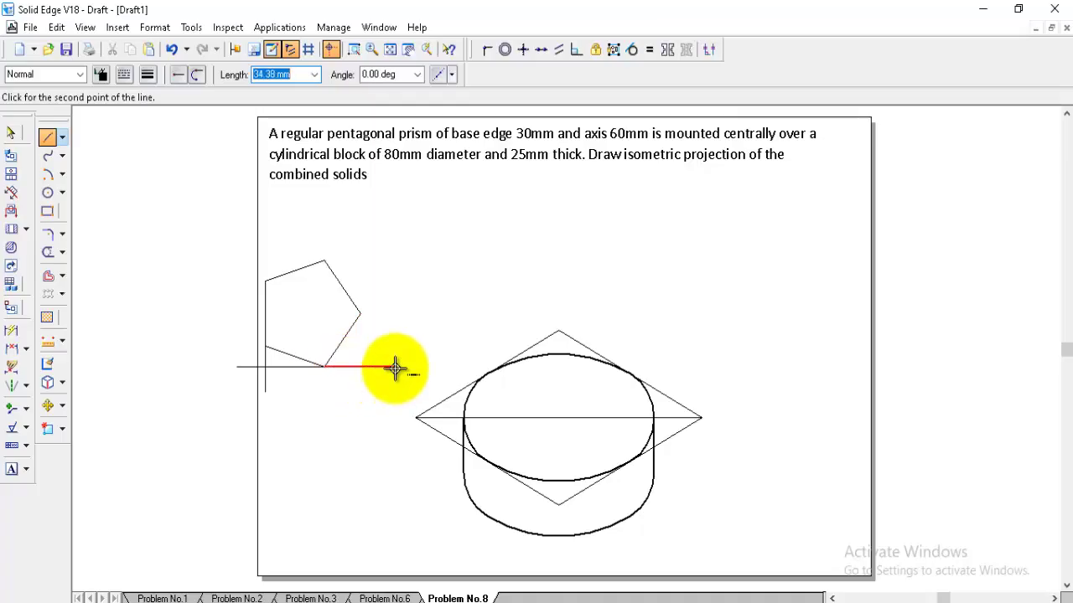
{"action": "left_click", "coordinate": [395, 368]}
- Draw a vertical line through the right corner and a horizontal line through the top corner, closing the box
{"action": "left_click", "coordinate": [361, 314]}
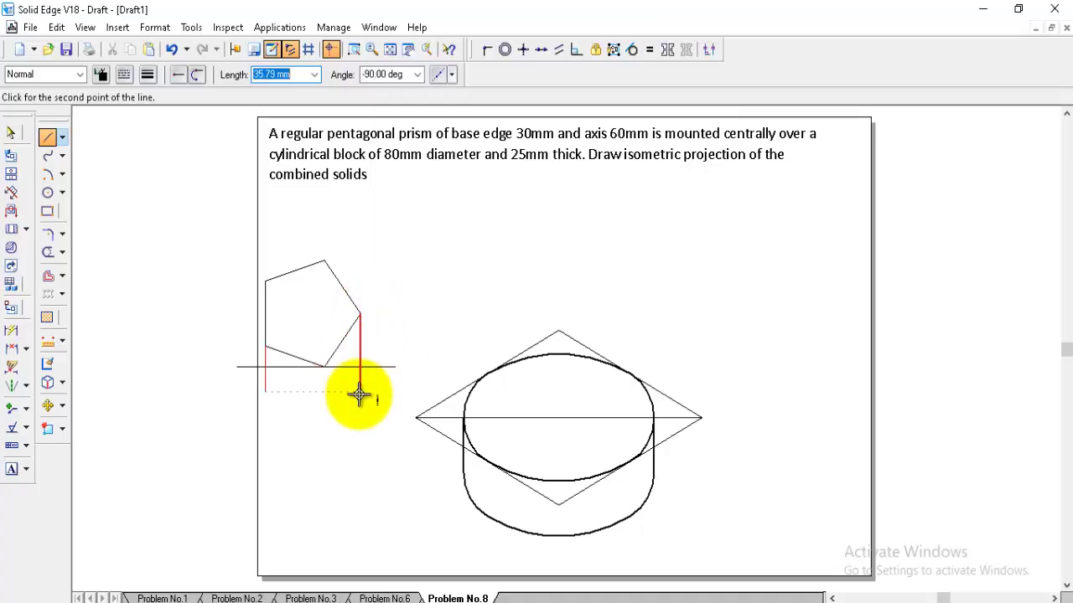
{"action": "left_click", "coordinate": [360, 392]}
{"action": "left_click", "coordinate": [361, 314]}
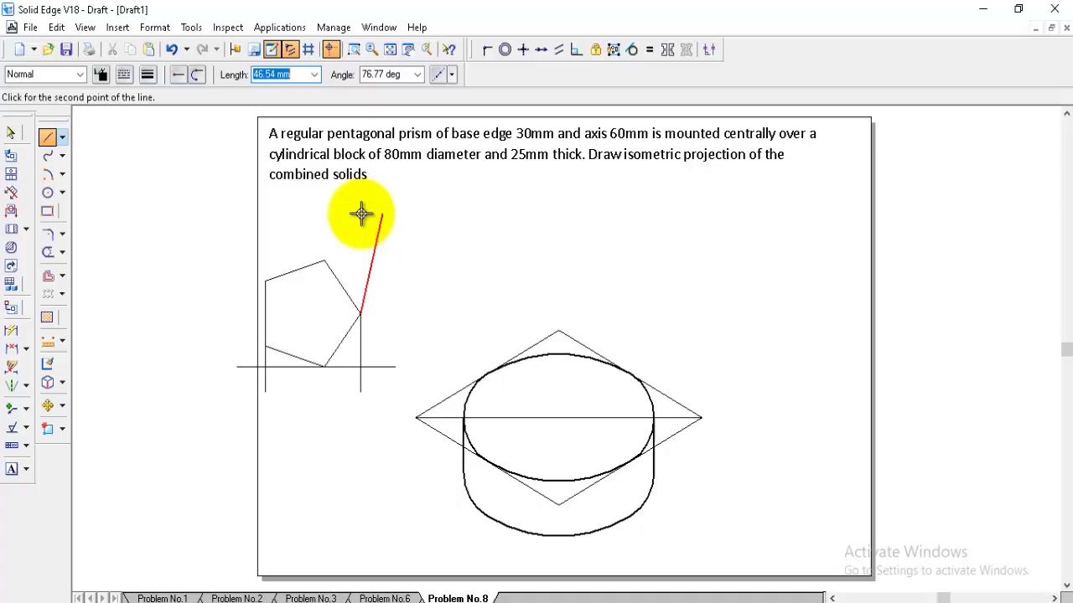
{"action": "left_click", "coordinate": [361, 236]}
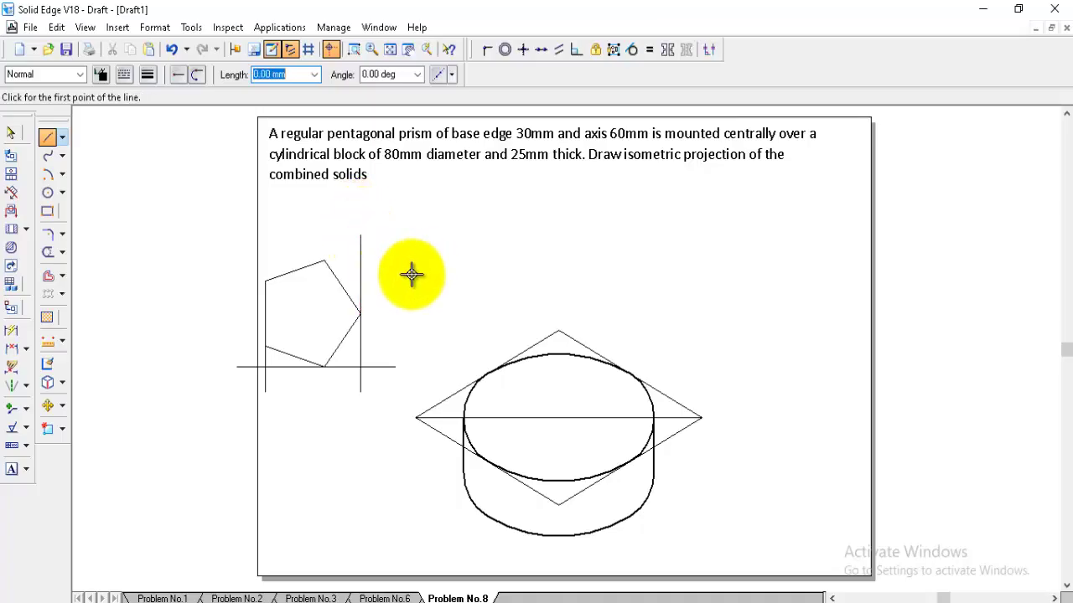
{"action": "left_click", "coordinate": [324, 263]}
{"action": "left_click", "coordinate": [388, 261]}
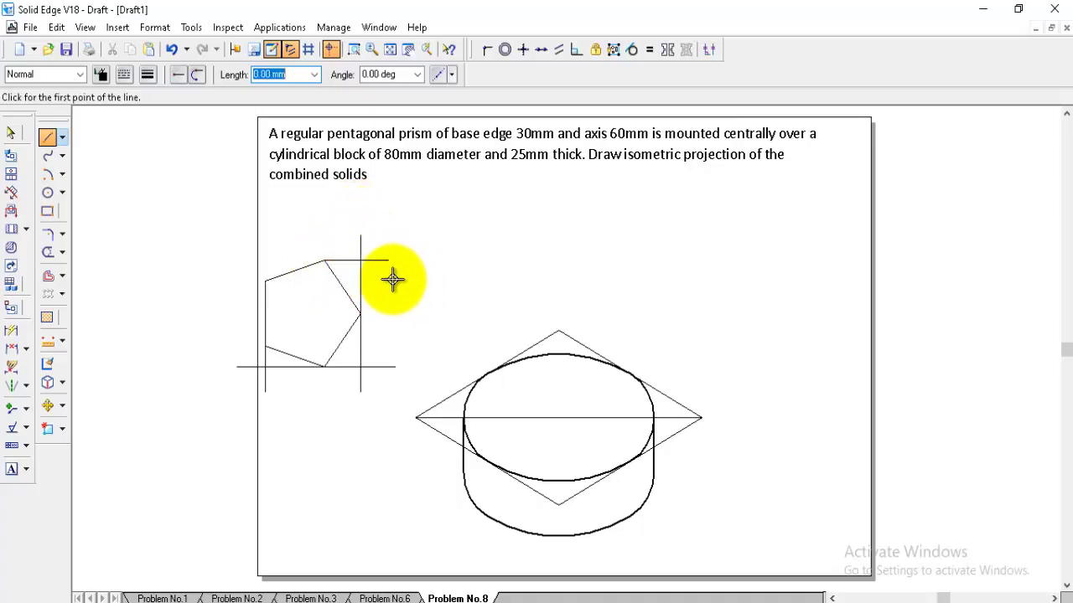
{"action": "left_click", "coordinate": [325, 261]}
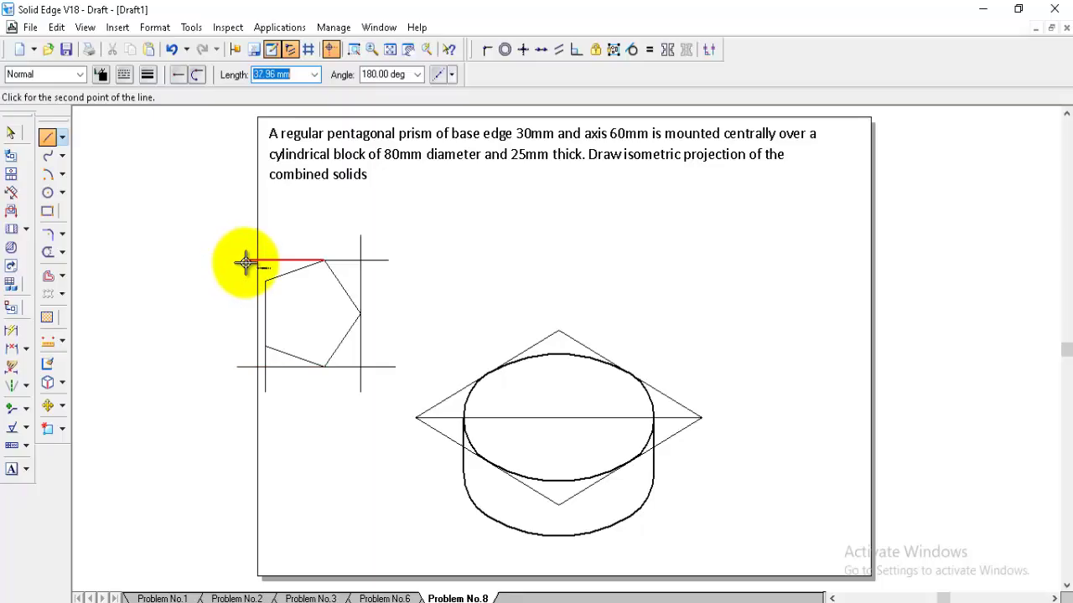
{"action": "left_click", "coordinate": [245, 262]}
{"action": "left_click", "coordinate": [266, 280]}
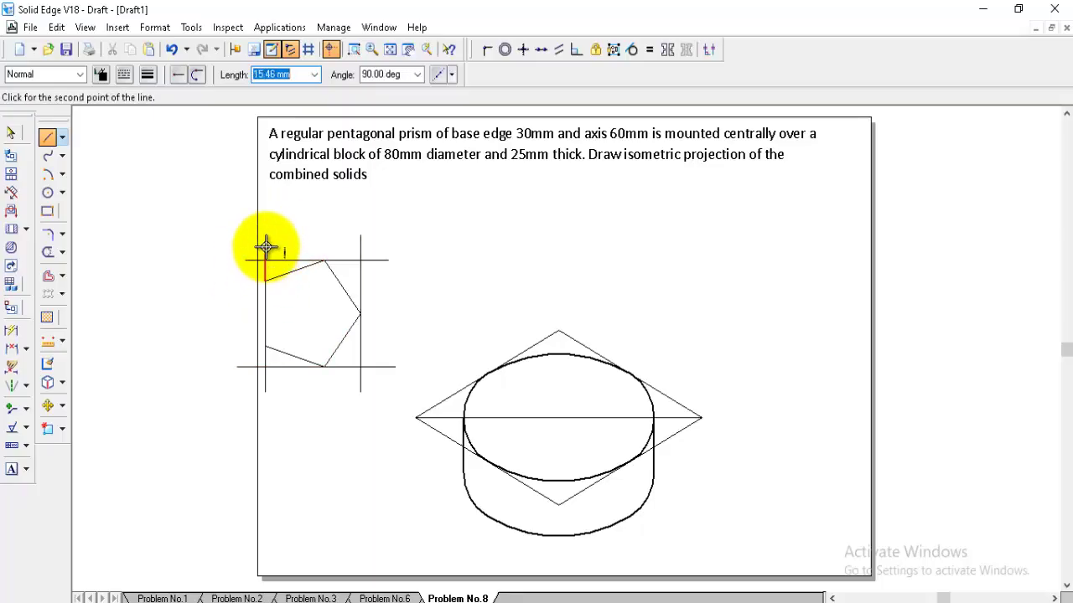
{"action": "right_click", "coordinate": [280, 241]}
- Zoom in on the pentagon and label the box corners O and B
{"action": "left_click", "coordinate": [358, 50]}
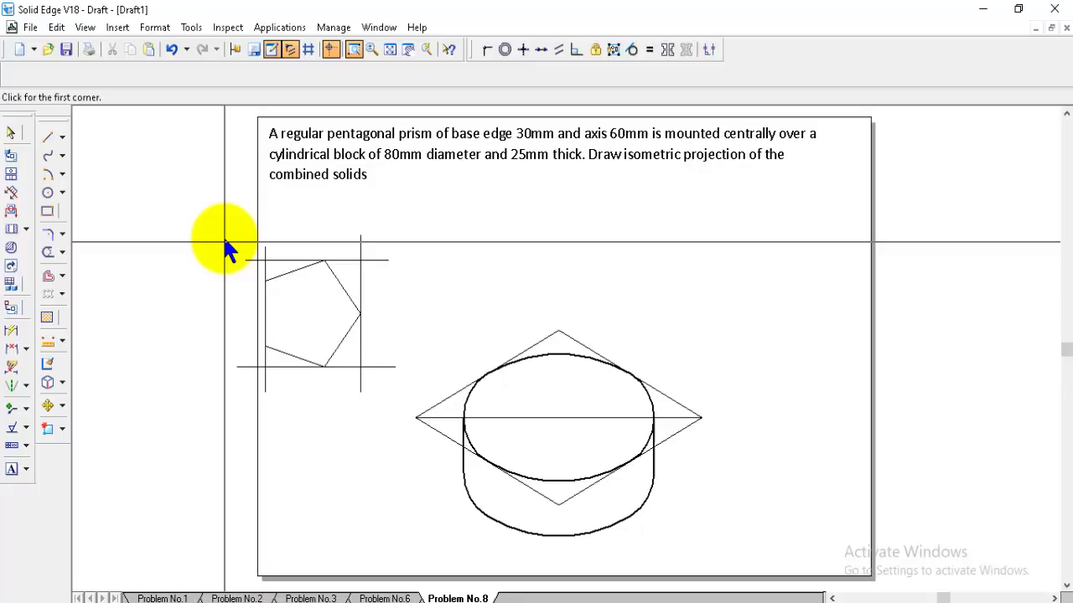
{"action": "left_click", "coordinate": [224, 237]}
{"action": "left_click", "coordinate": [373, 381]}
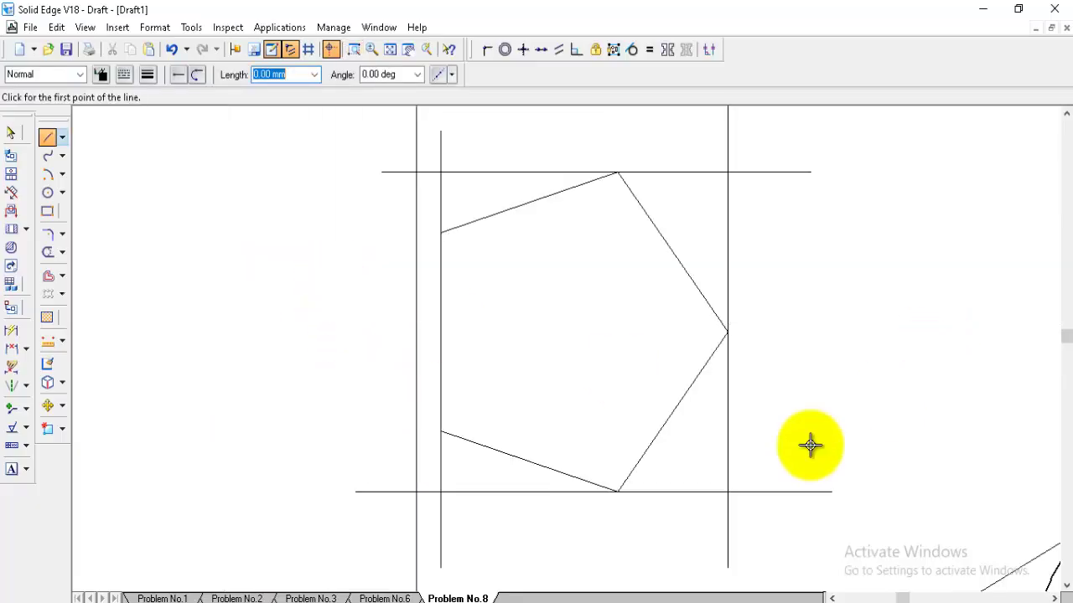
{"action": "left_click", "coordinate": [17, 469]}
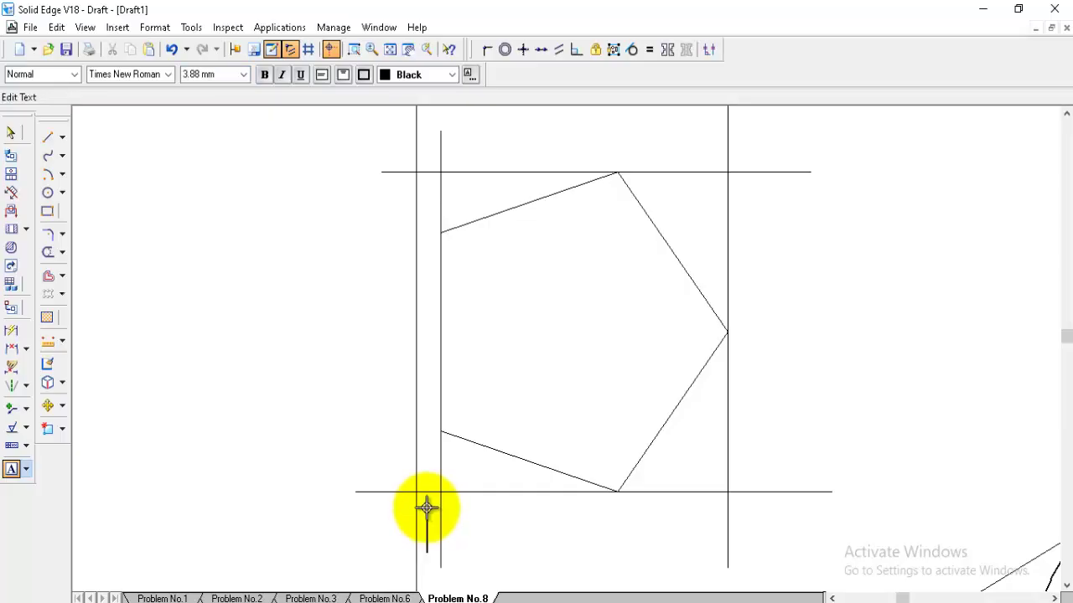
{"action": "type", "text": "O"}
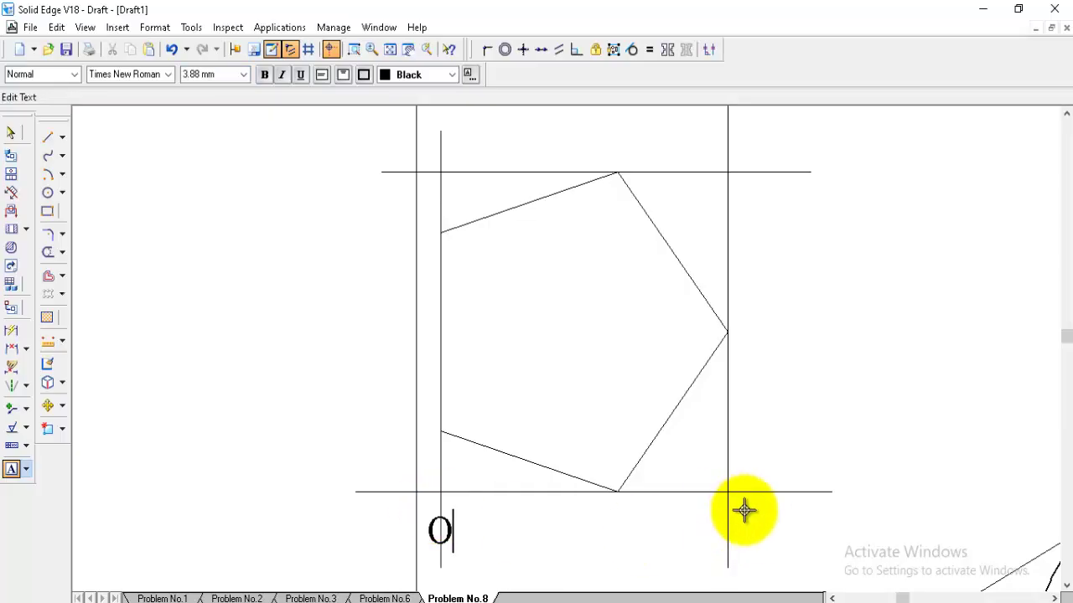
{"action": "left_click", "coordinate": [748, 130]}
{"action": "type", "text": "B"}
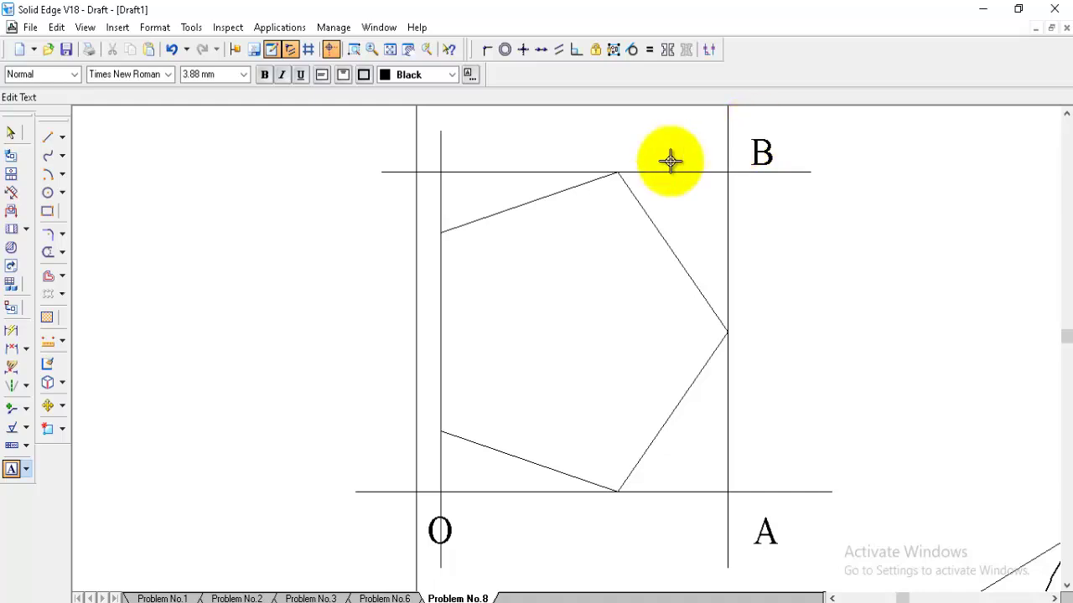
- Label the top-left corner C and number the pentagon vertices 1, 2 and 3
{"action": "left_click", "coordinate": [426, 134]}
{"action": "left_click", "coordinate": [453, 132]}
{"action": "type", "text": "C"}
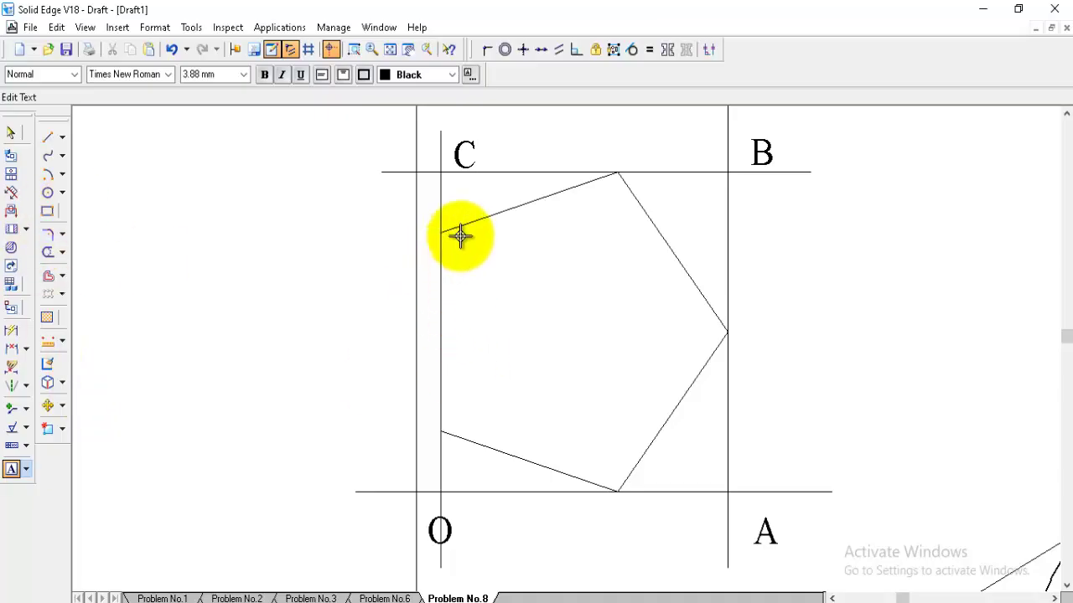
{"action": "type", "text": "1"}
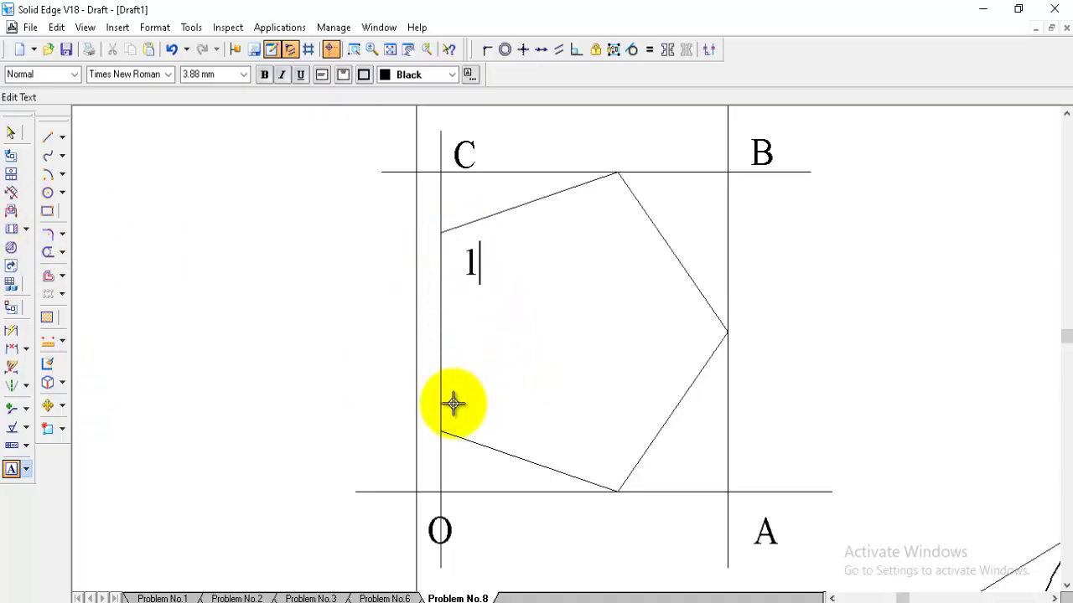
{"action": "left_click", "coordinate": [456, 392]}
{"action": "type", "text": "2"}
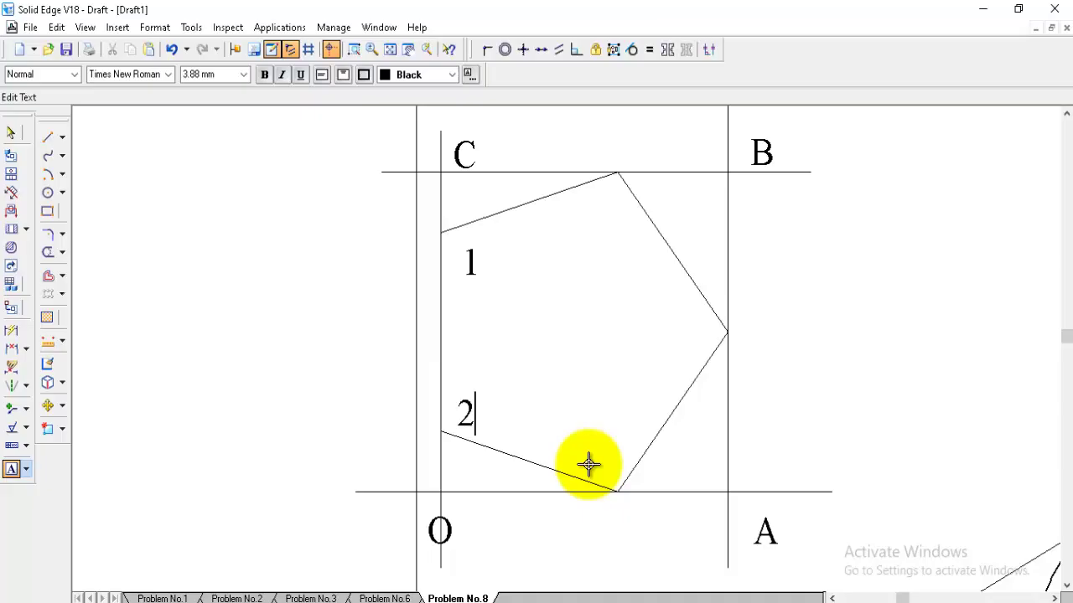
{"action": "left_click", "coordinate": [589, 431]}
{"action": "type", "text": "3"}
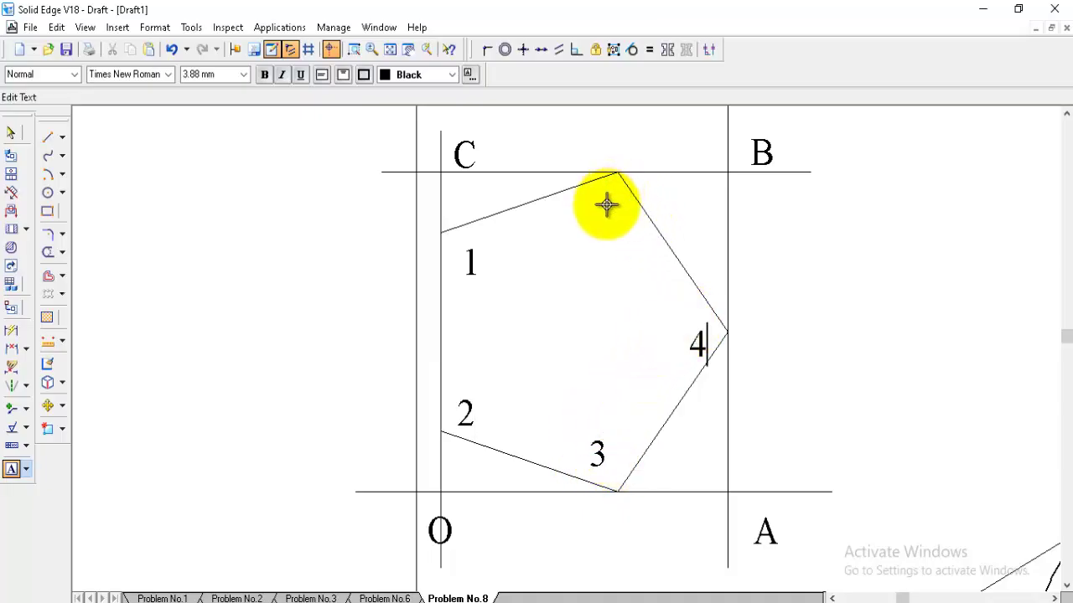
- Dimension the bounding box 46,17 wide and 48,54 tall
{"action": "left_click", "coordinate": [12, 349]}
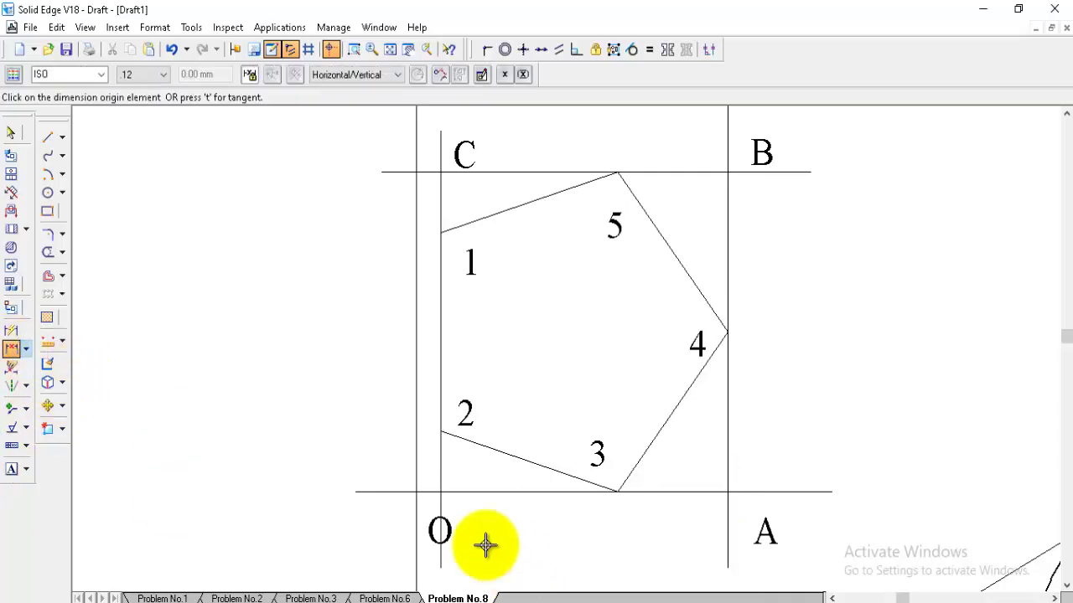
{"action": "left_click", "coordinate": [442, 465]}
{"action": "left_click", "coordinate": [724, 461]}
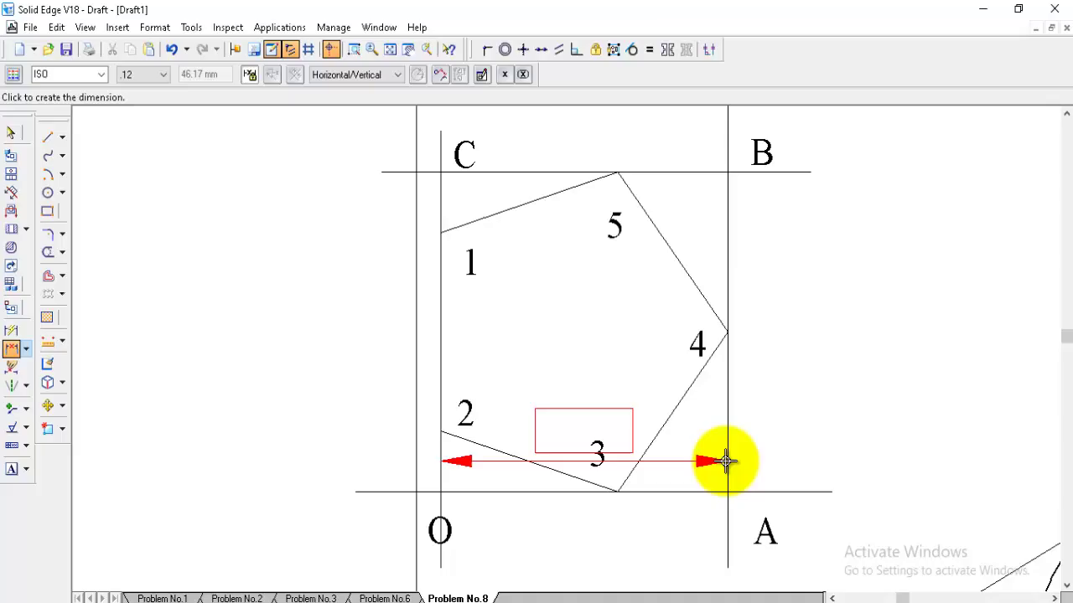
{"action": "left_click", "coordinate": [610, 570]}
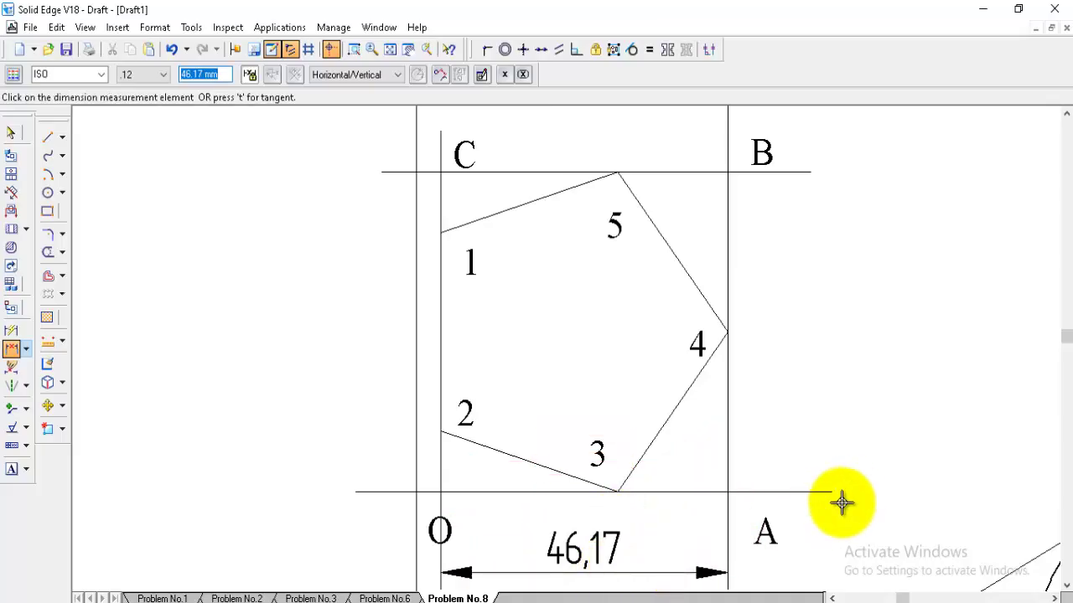
{"action": "left_click", "coordinate": [790, 492]}
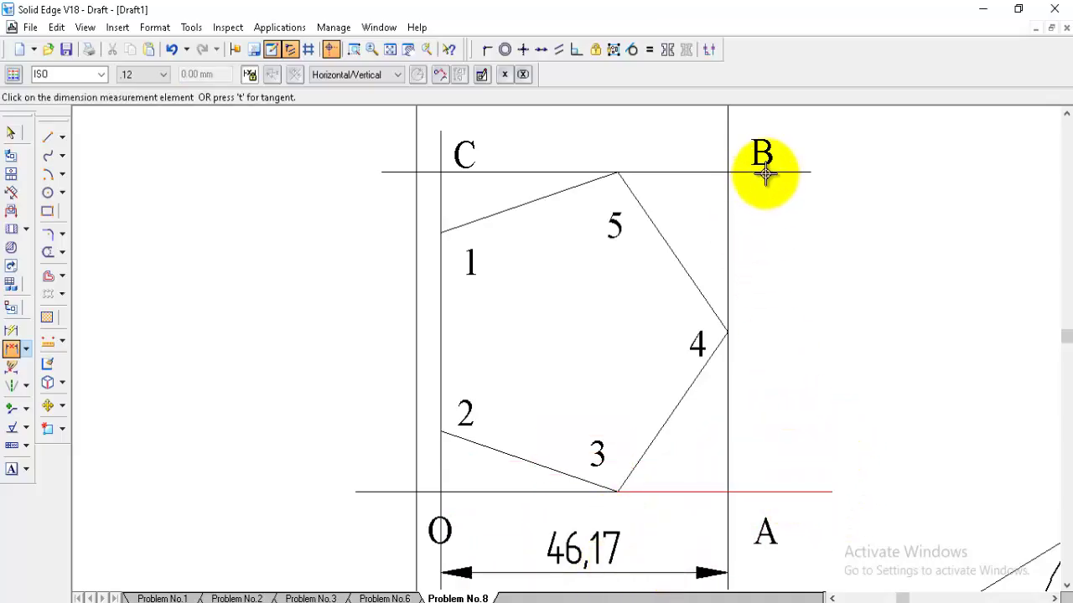
{"action": "left_click", "coordinate": [762, 172]}
{"action": "left_click", "coordinate": [857, 299]}
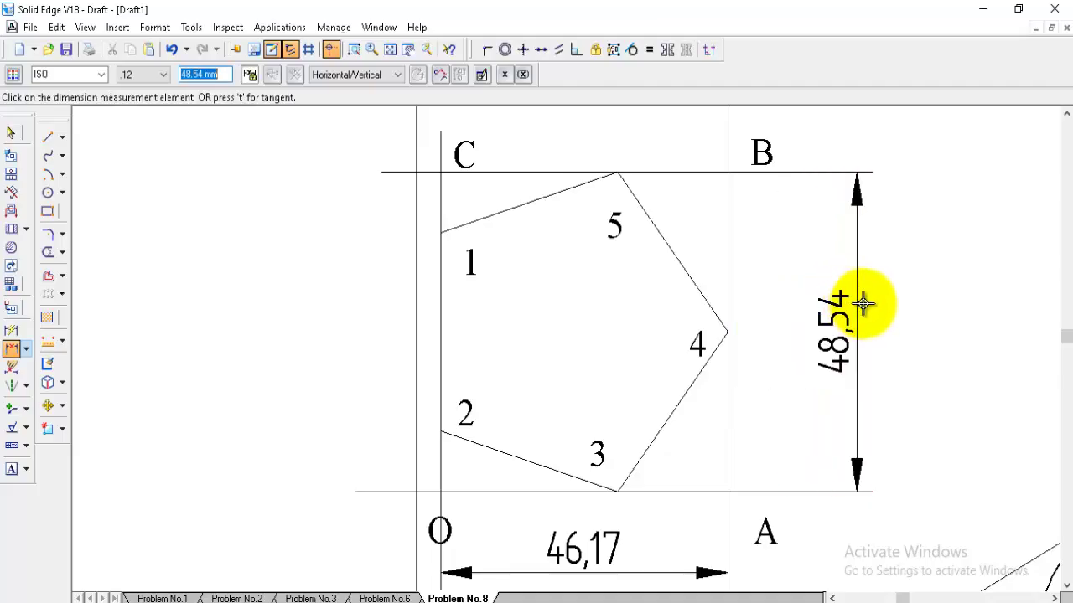
- Dimension the vertex offsets: 24,27 to vertex 4, 17,63 to vertex 3, 9,27 to vertex 2
{"action": "right_click", "coordinate": [784, 418]}
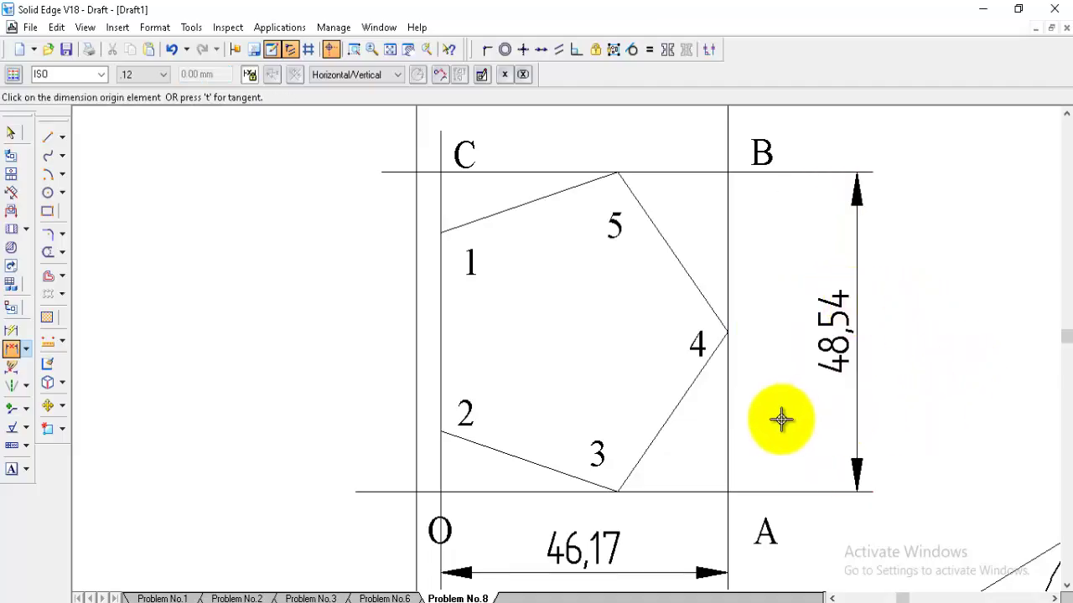
{"action": "left_click", "coordinate": [704, 492]}
{"action": "left_click", "coordinate": [728, 335]}
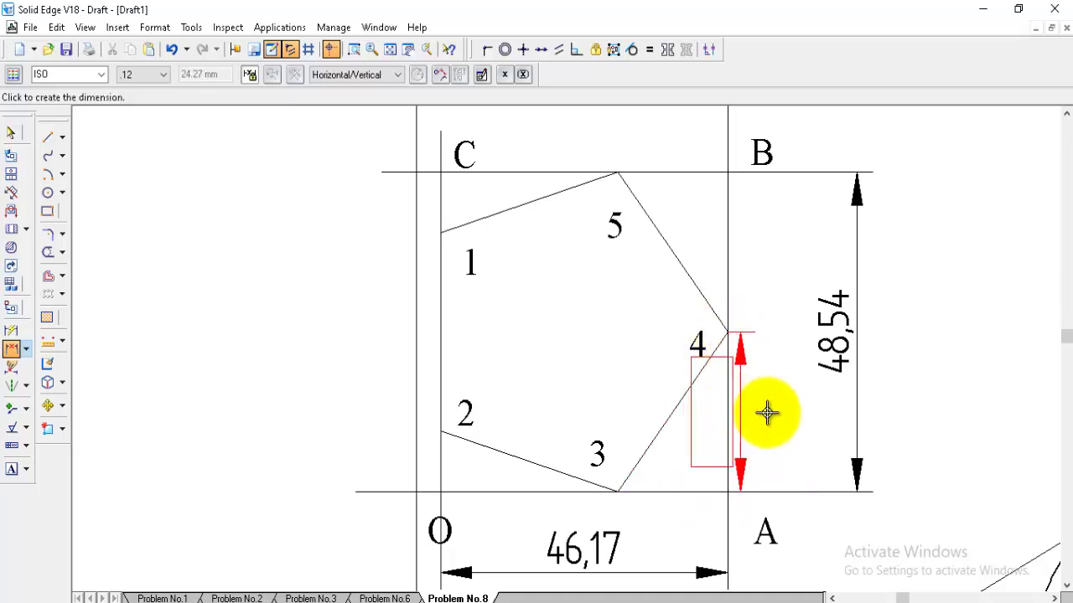
{"action": "left_click", "coordinate": [791, 412]}
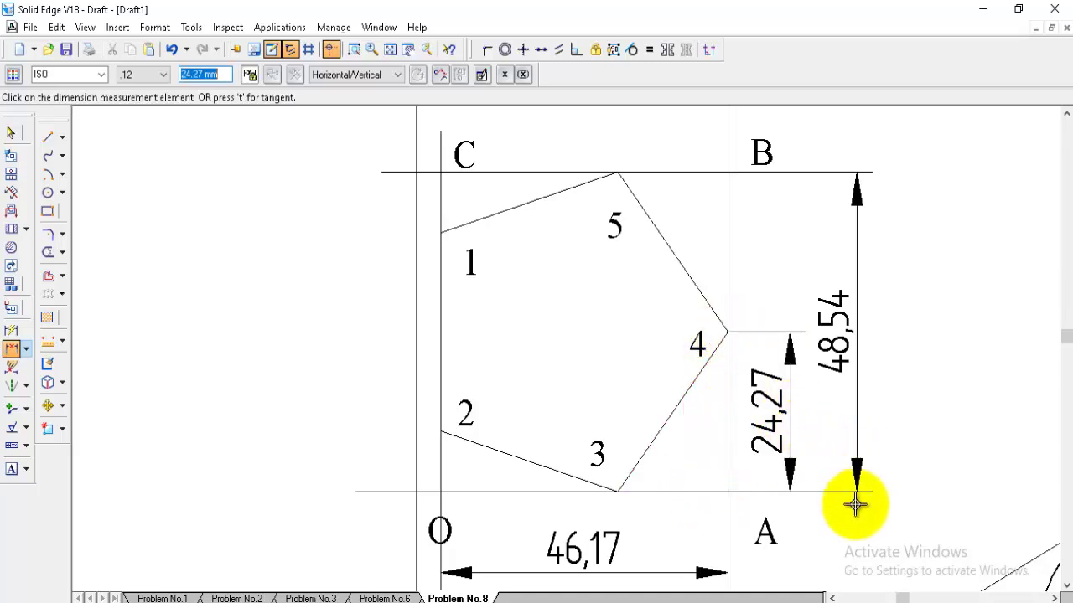
{"action": "right_click", "coordinate": [685, 517]}
{"action": "left_click", "coordinate": [728, 506]}
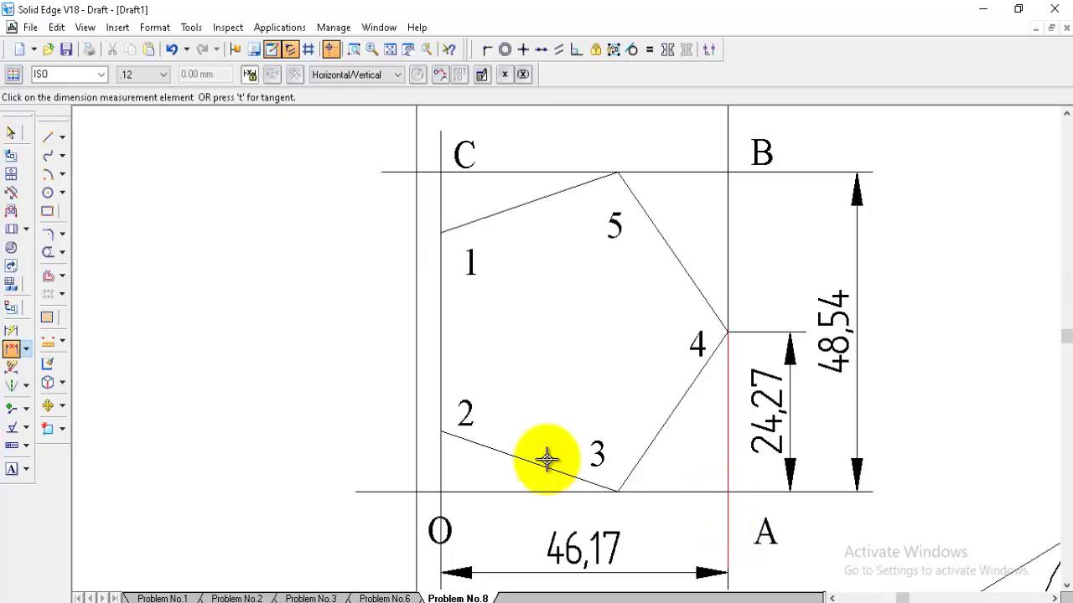
{"action": "left_click", "coordinate": [618, 491]}
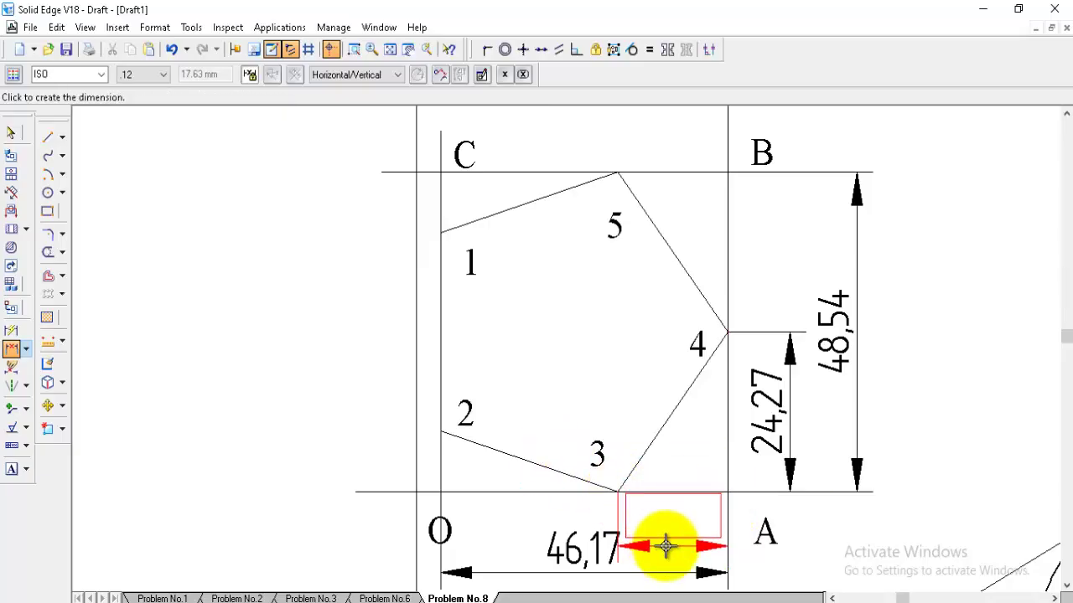
{"action": "left_click", "coordinate": [666, 543]}
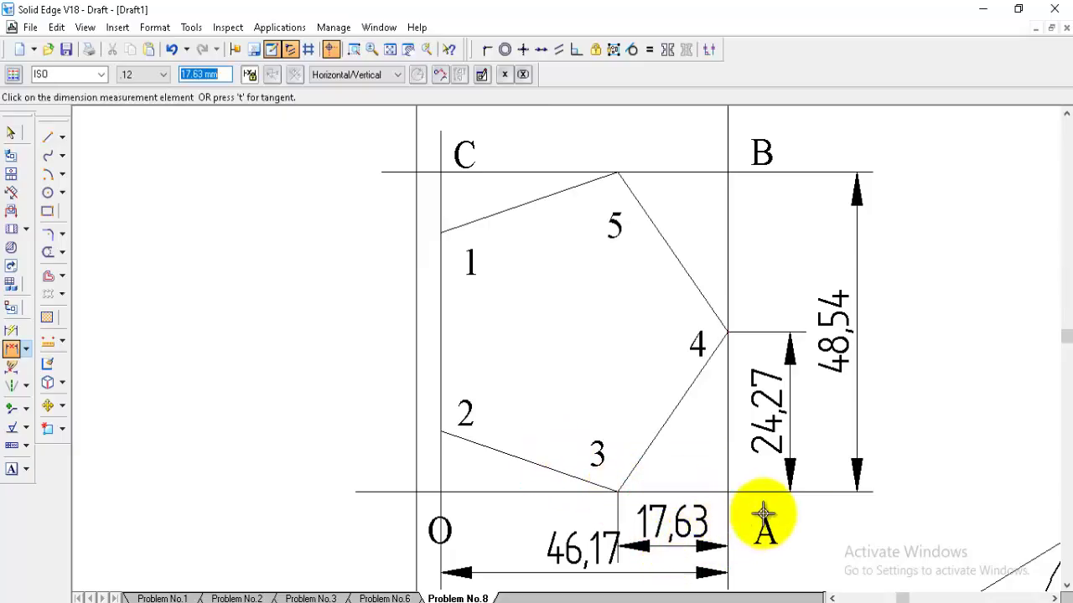
{"action": "left_click", "coordinate": [488, 490]}
{"action": "right_click", "coordinate": [479, 484]}
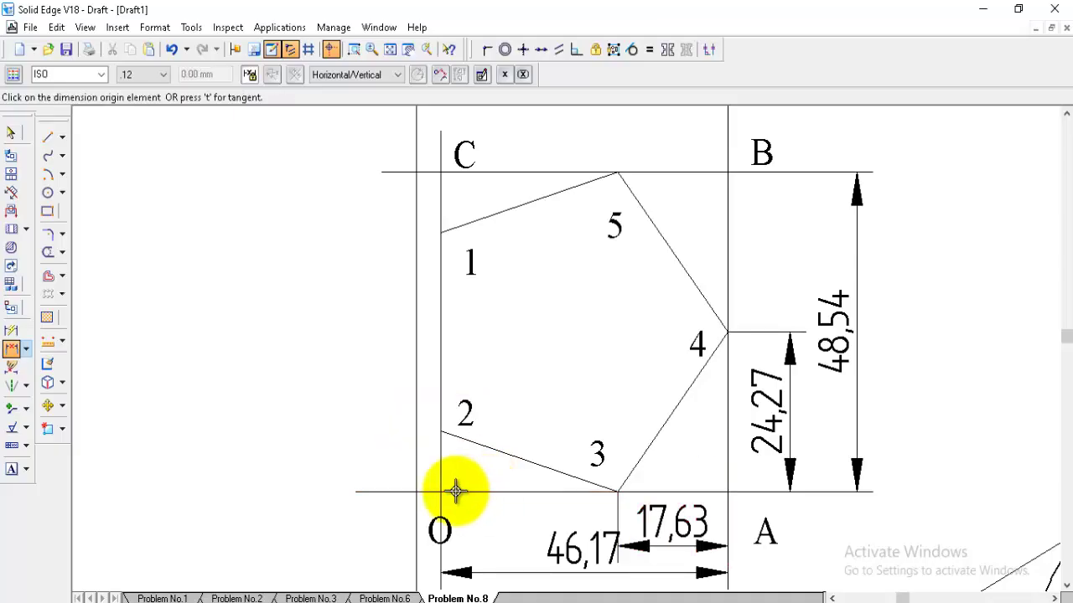
{"action": "left_click", "coordinate": [456, 491]}
{"action": "left_click", "coordinate": [442, 430]}
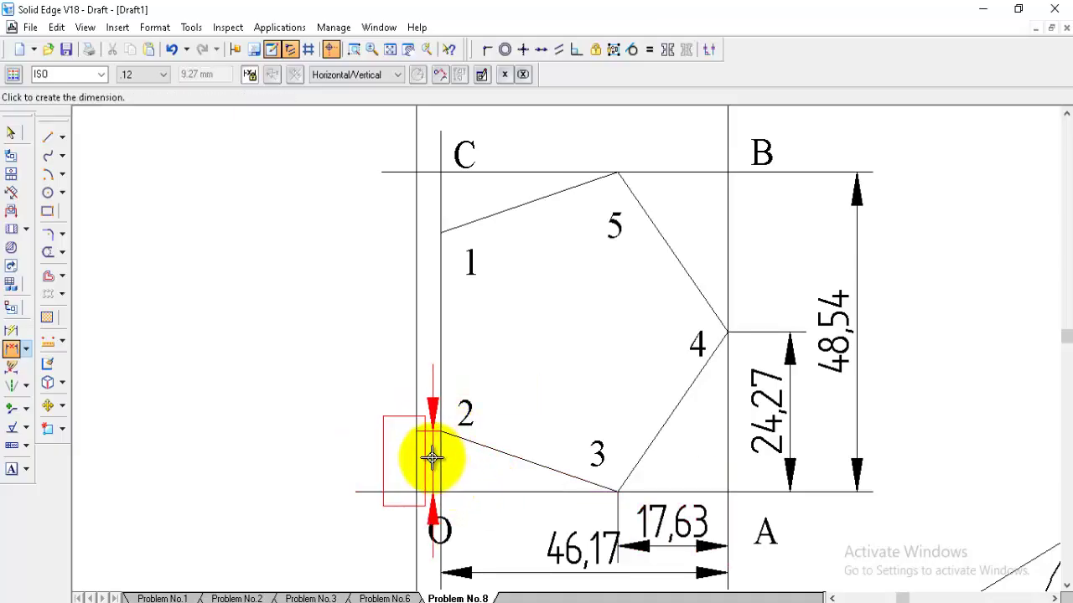
{"action": "left_click", "coordinate": [427, 457]}
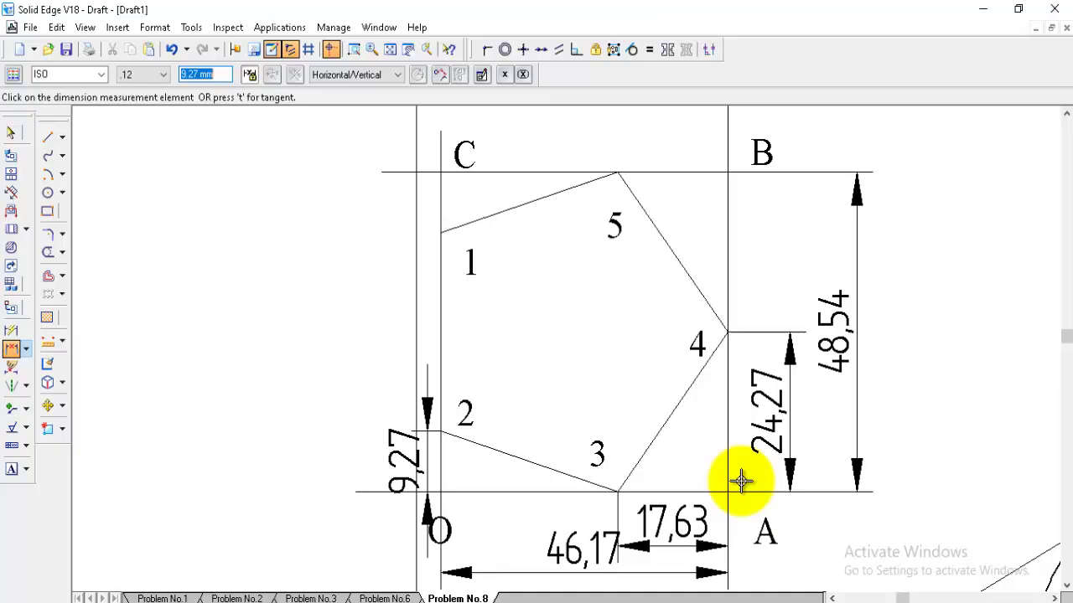
- Draw the isometric rhombus with a 48.54 edge at 150° and a 46.17 edge at -150°
{"action": "left_click", "coordinate": [387, 50]}
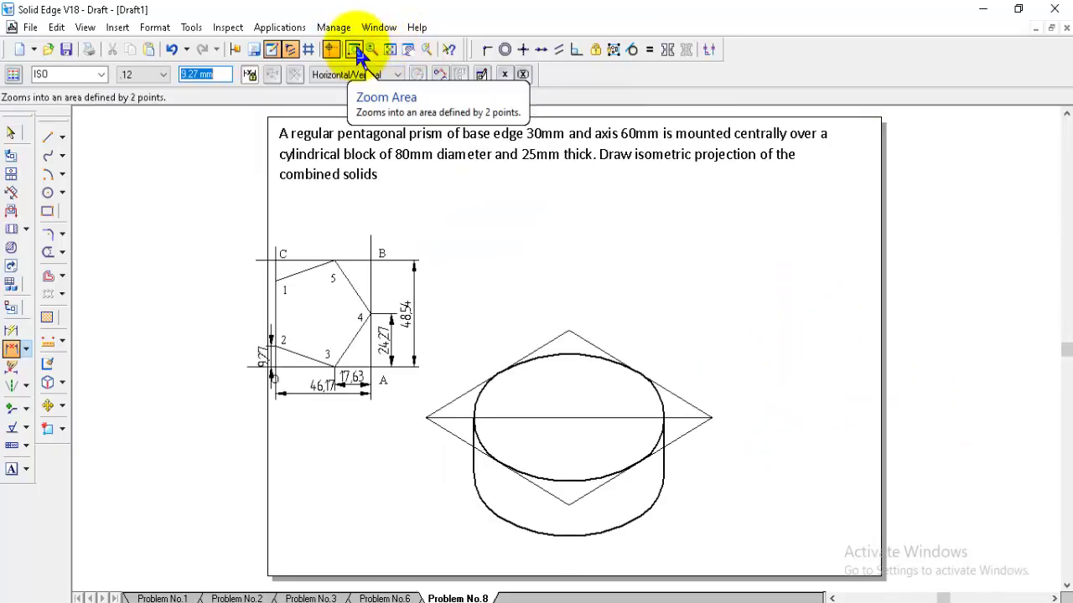
{"action": "left_click", "coordinate": [356, 50]}
{"action": "left_click", "coordinate": [249, 149]}
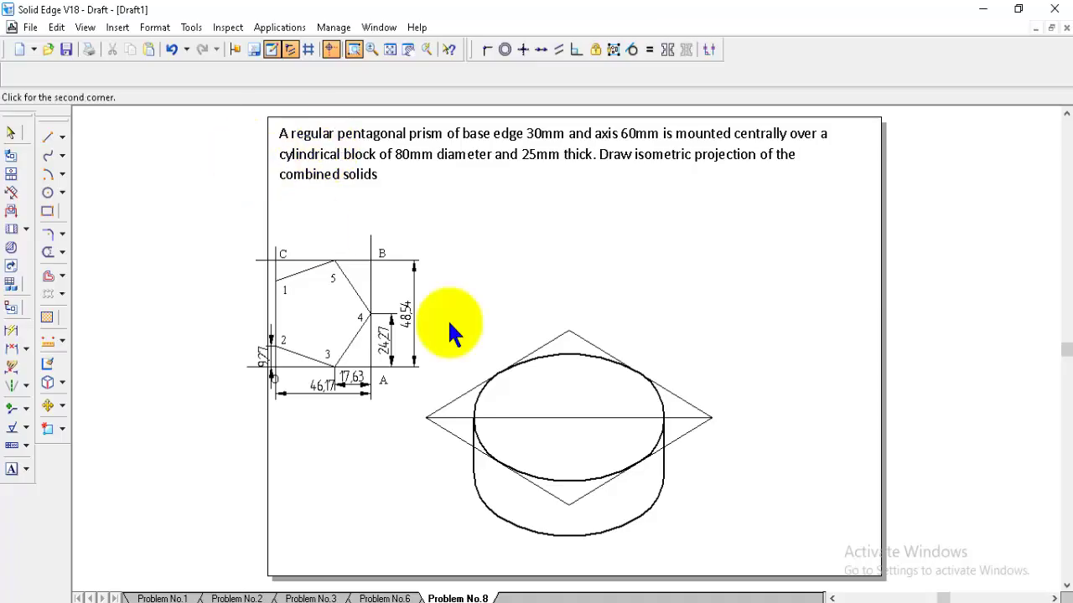
{"action": "left_click", "coordinate": [634, 372]}
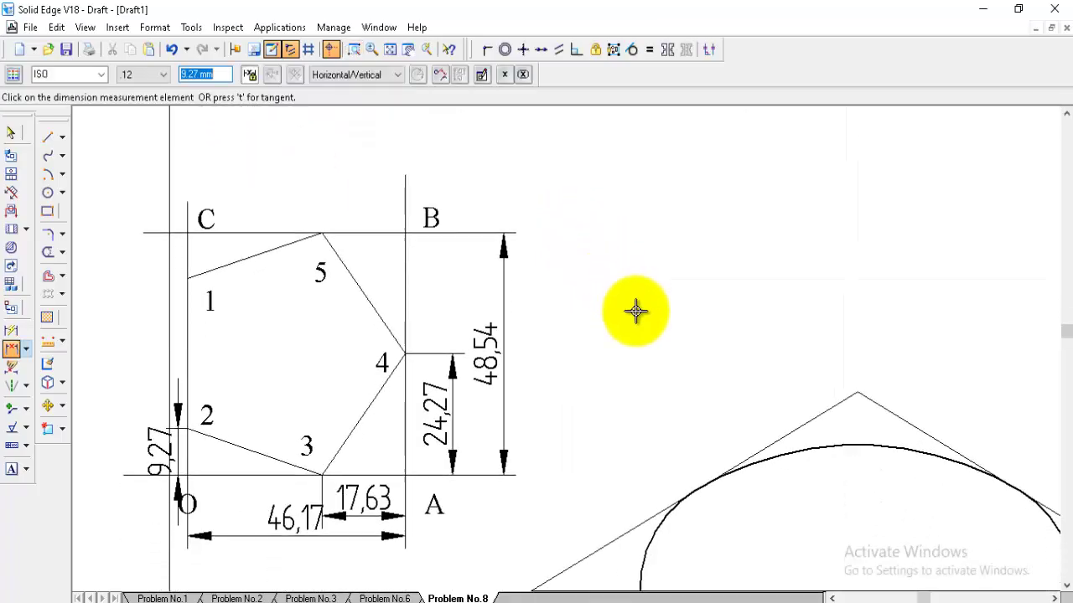
{"action": "left_click", "coordinate": [47, 136]}
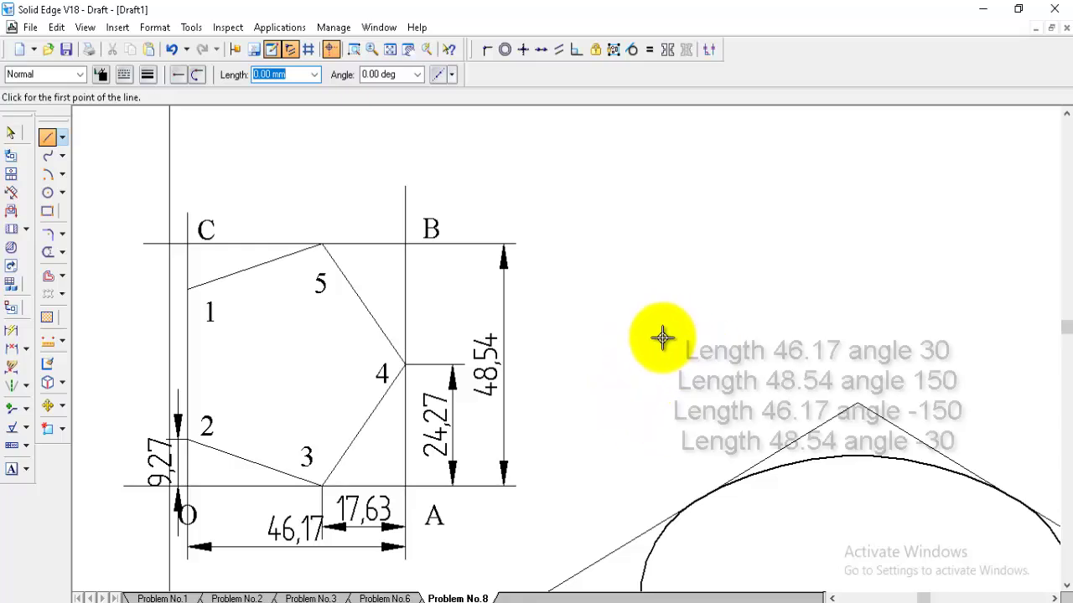
{"action": "left_click", "coordinate": [662, 338]}
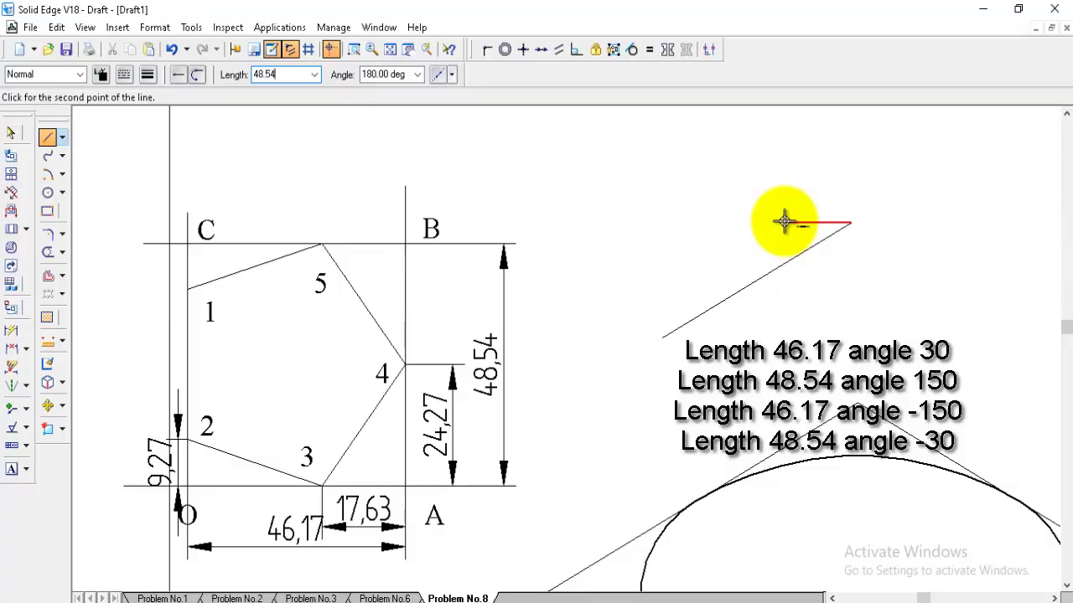
{"action": "key", "text": "Return"}
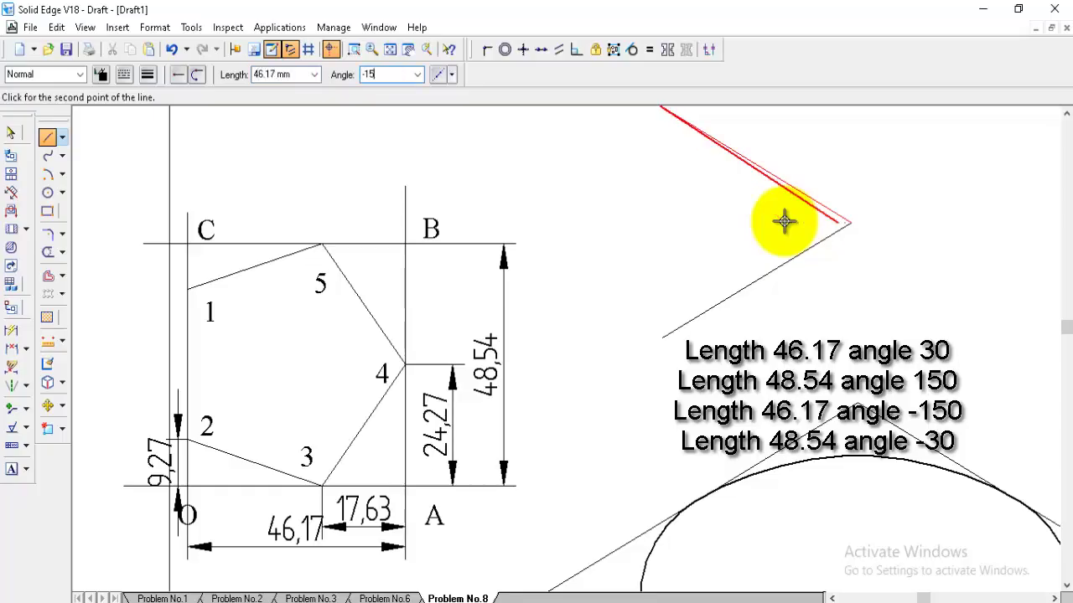
{"action": "type", "text": "46.17"}
{"action": "key", "text": "Tab"}
{"action": "type", "text": "-150"}
{"action": "key", "text": "Return"}
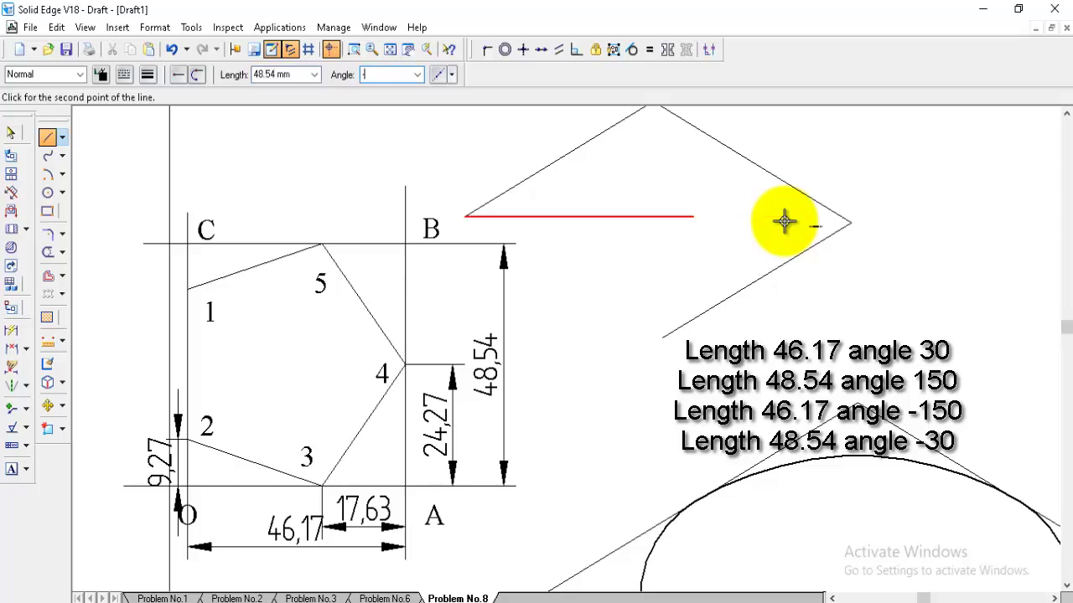
{"action": "key", "text": "Return"}
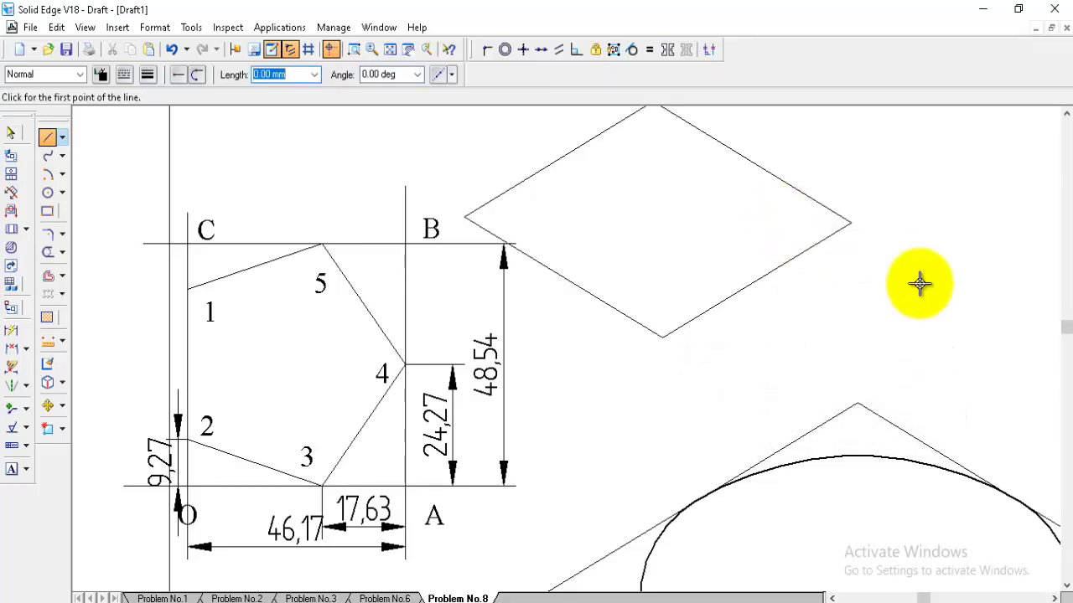
{"action": "left_click_drag", "start_coordinate": [1066, 332], "coordinate": [1062, 327]}
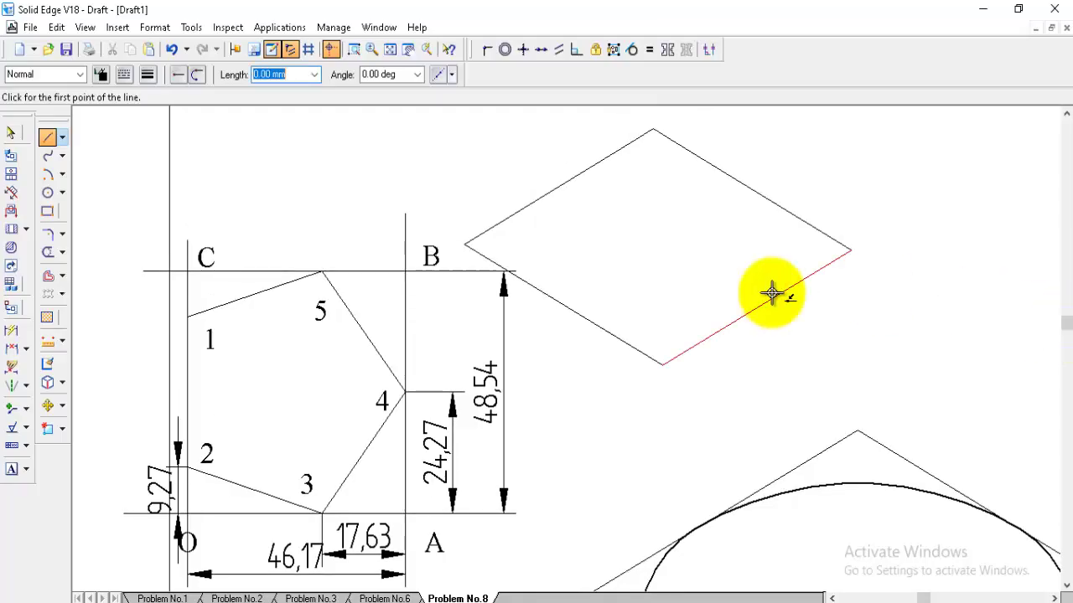
- Copy the O, A and B labels to the rhombus's bottom, right and top vertices, then pick up C
{"action": "left_click", "coordinate": [47, 407]}
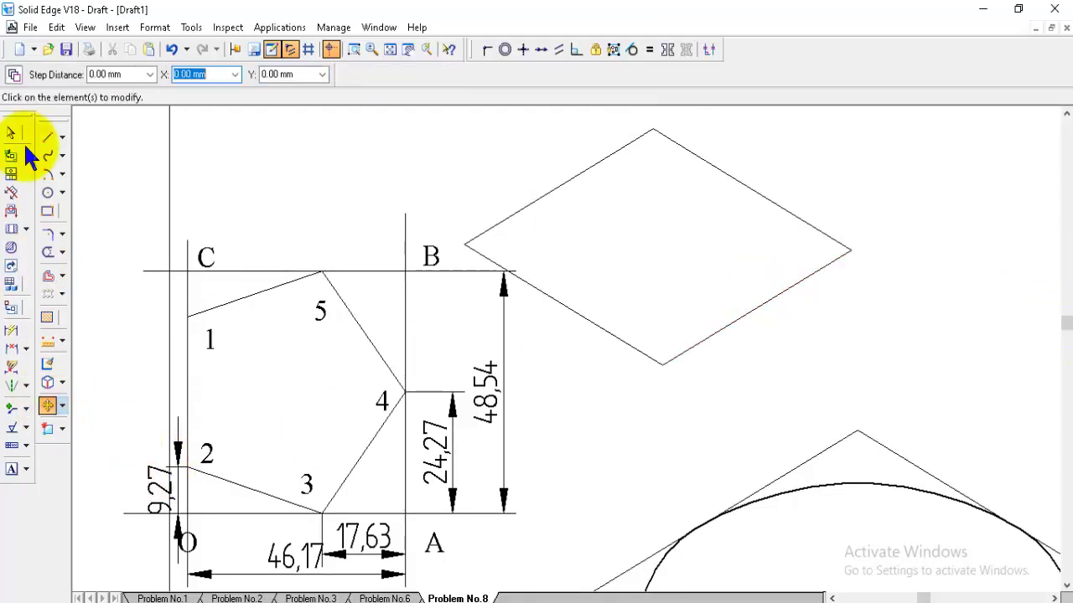
{"action": "left_click", "coordinate": [14, 75]}
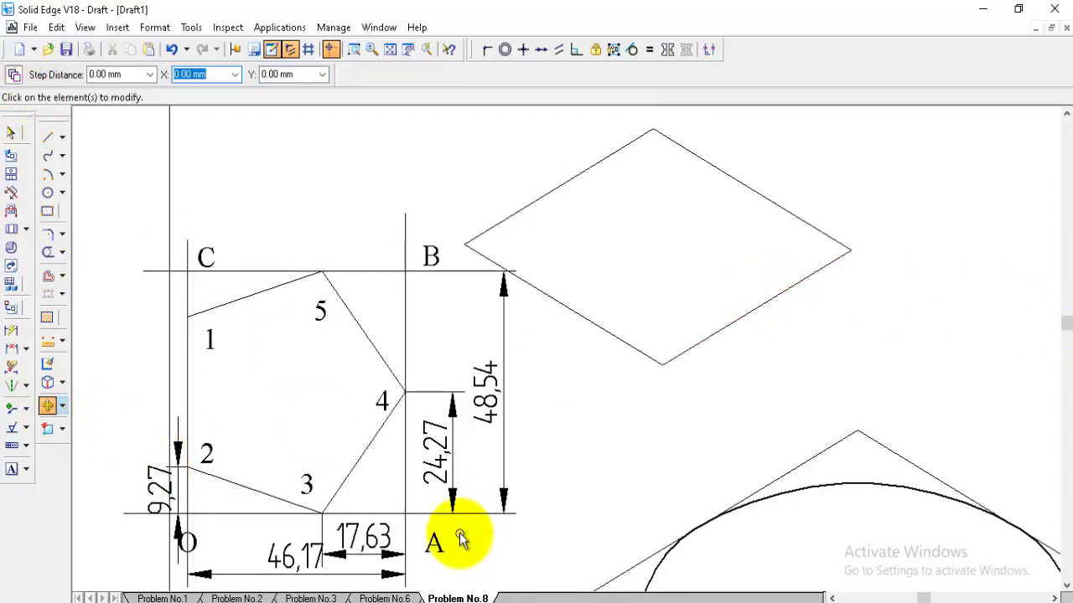
{"action": "left_click", "coordinate": [201, 540]}
{"action": "left_click", "coordinate": [692, 411]}
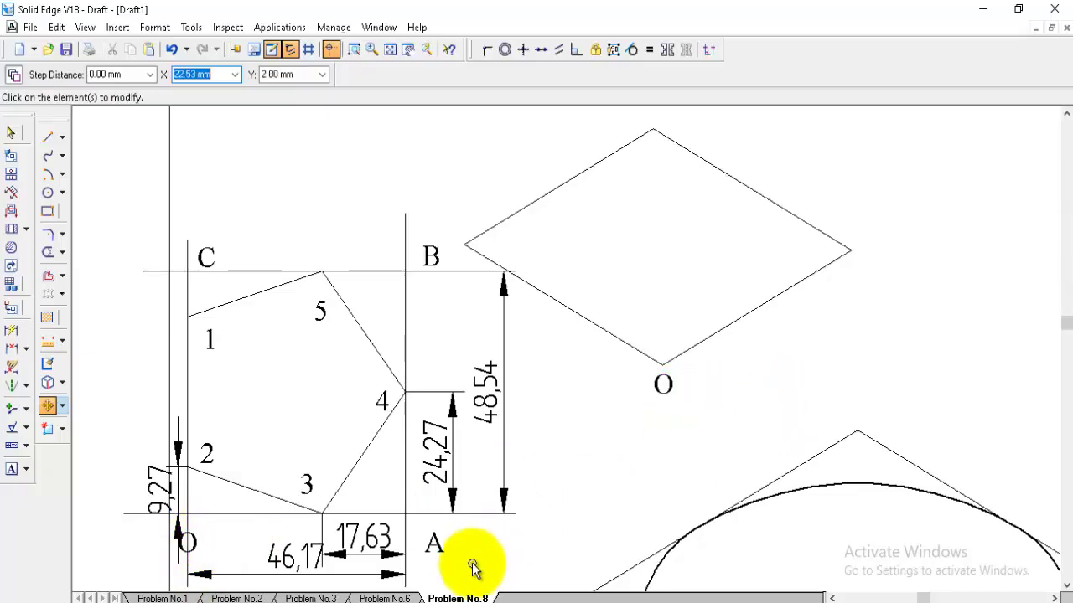
{"action": "left_click", "coordinate": [437, 543]}
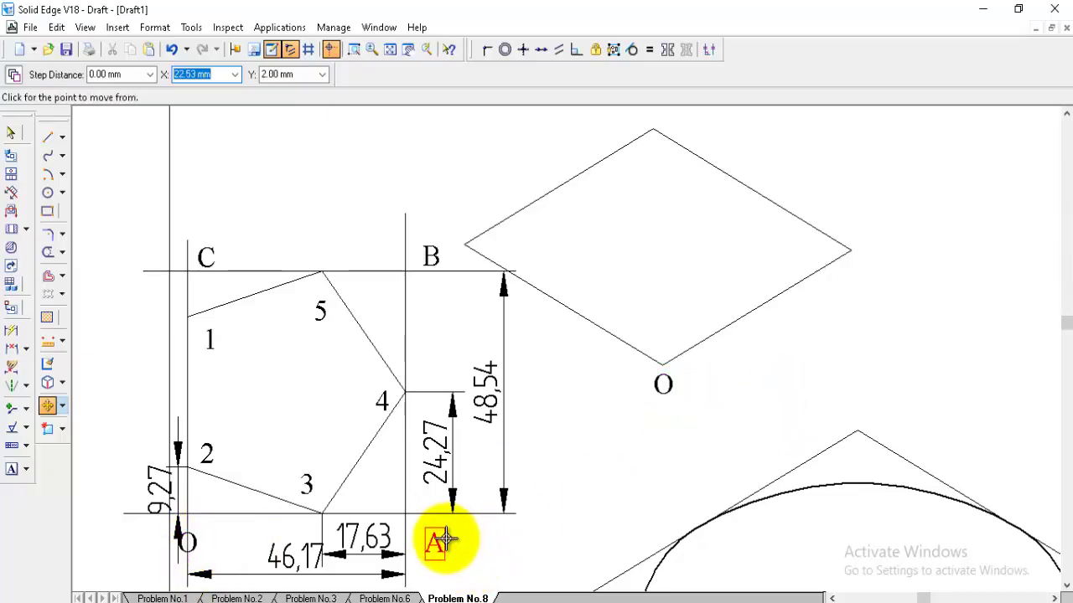
{"action": "left_click", "coordinate": [927, 277]}
{"action": "left_click", "coordinate": [431, 256]}
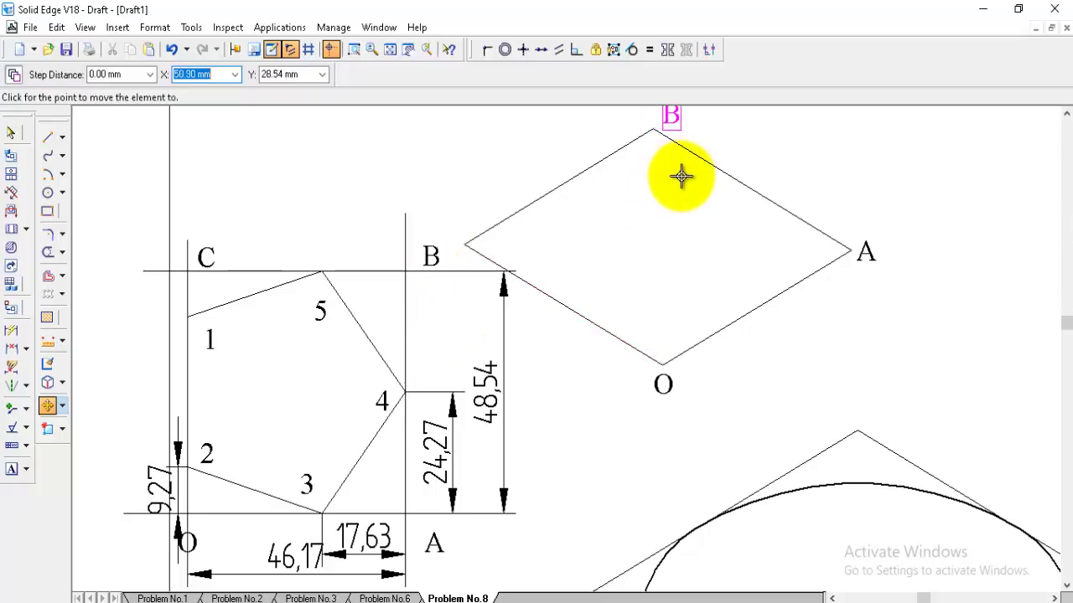
{"action": "left_click", "coordinate": [691, 205]}
{"action": "left_click", "coordinate": [205, 256]}
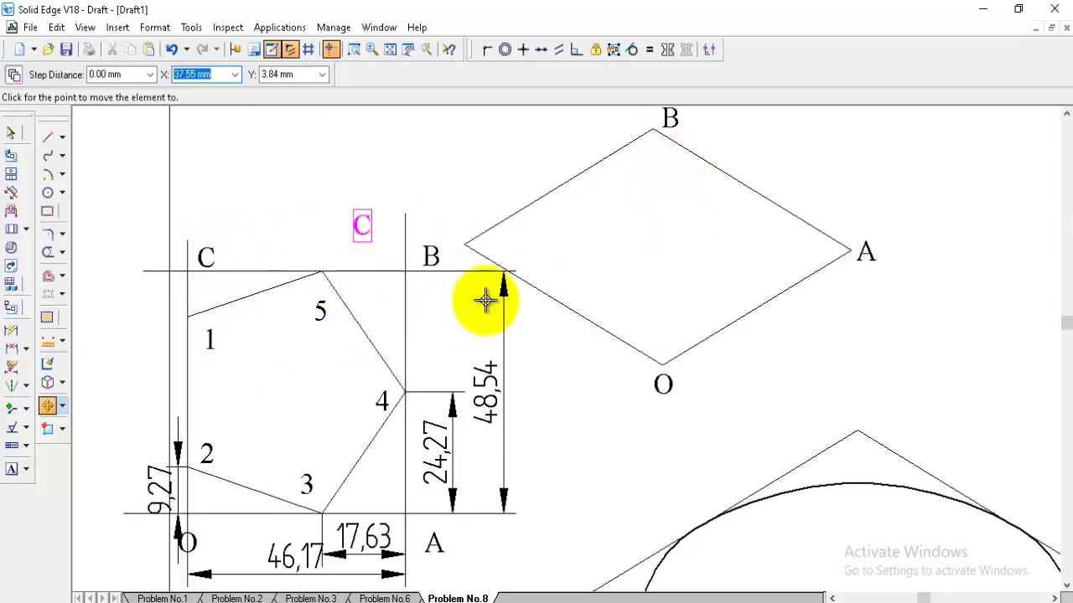
- Label the left vertex C and tick edges O–A (17.63) and B–A with arcs centred at A
{"action": "left_click", "coordinate": [491, 310]}
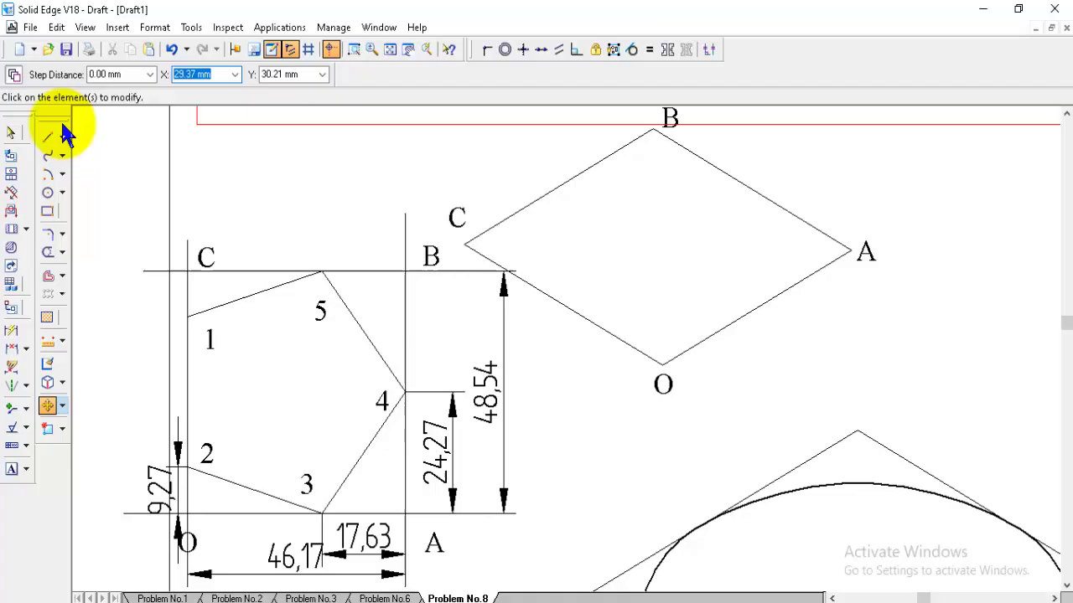
{"action": "left_click", "coordinate": [48, 175]}
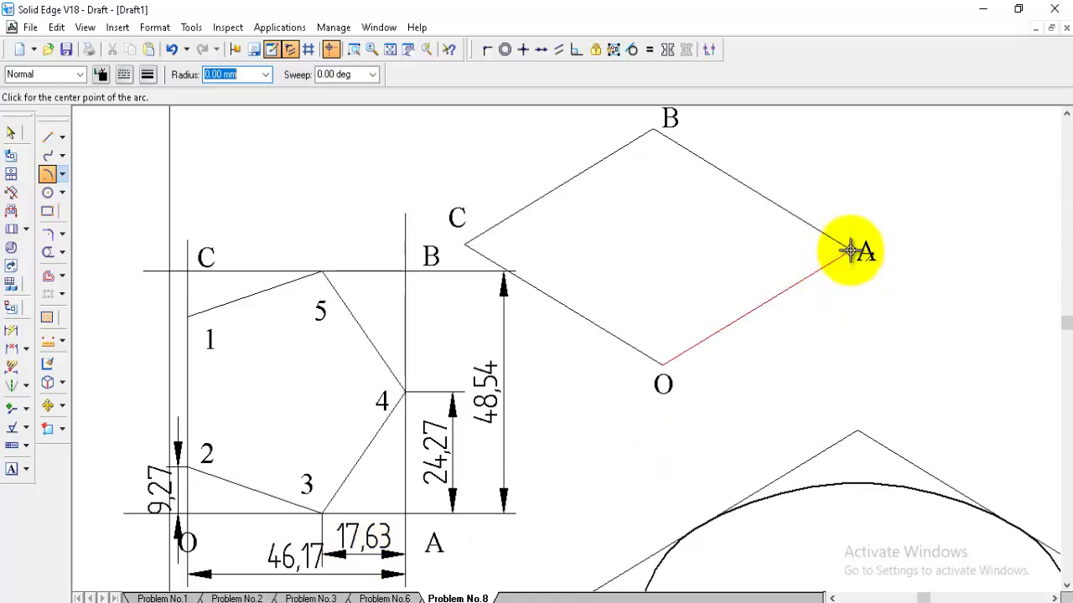
{"action": "left_click_drag", "start_coordinate": [851, 249], "coordinate": [853, 268]}
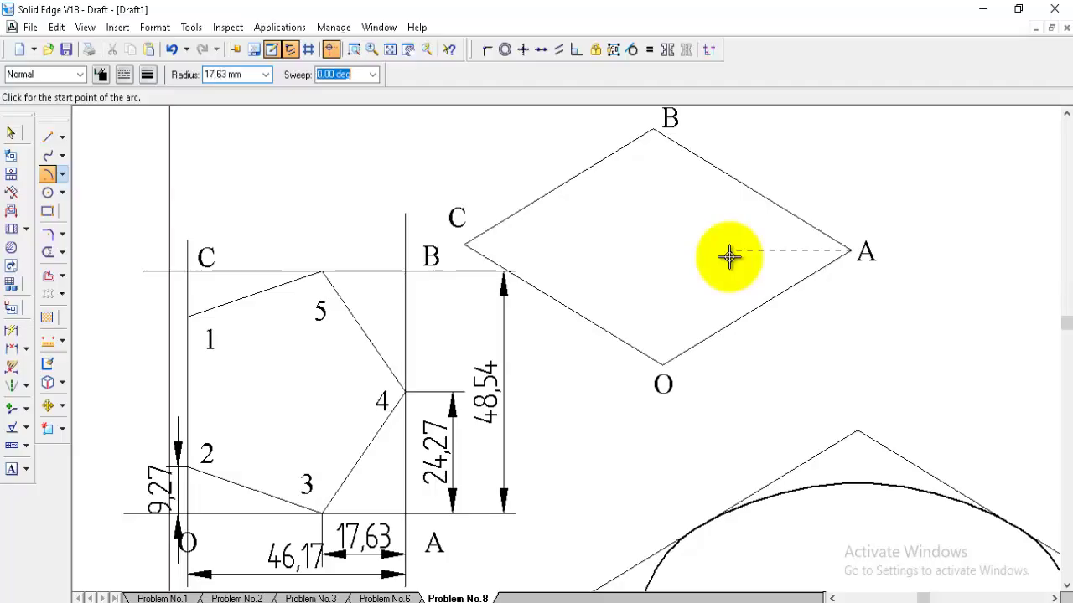
{"action": "left_click", "coordinate": [800, 296]}
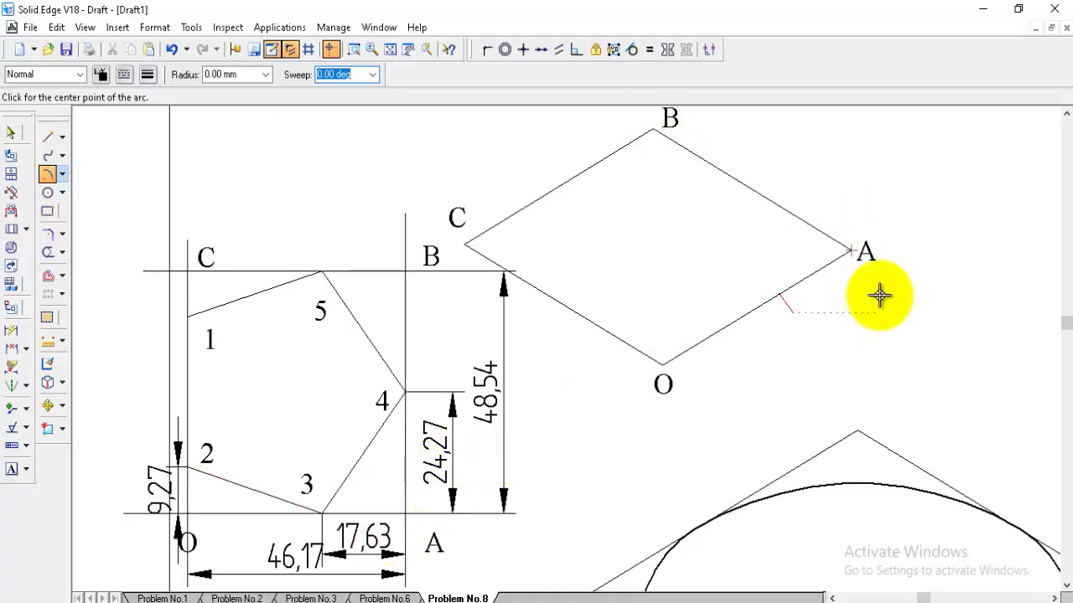
{"action": "left_click", "coordinate": [850, 250]}
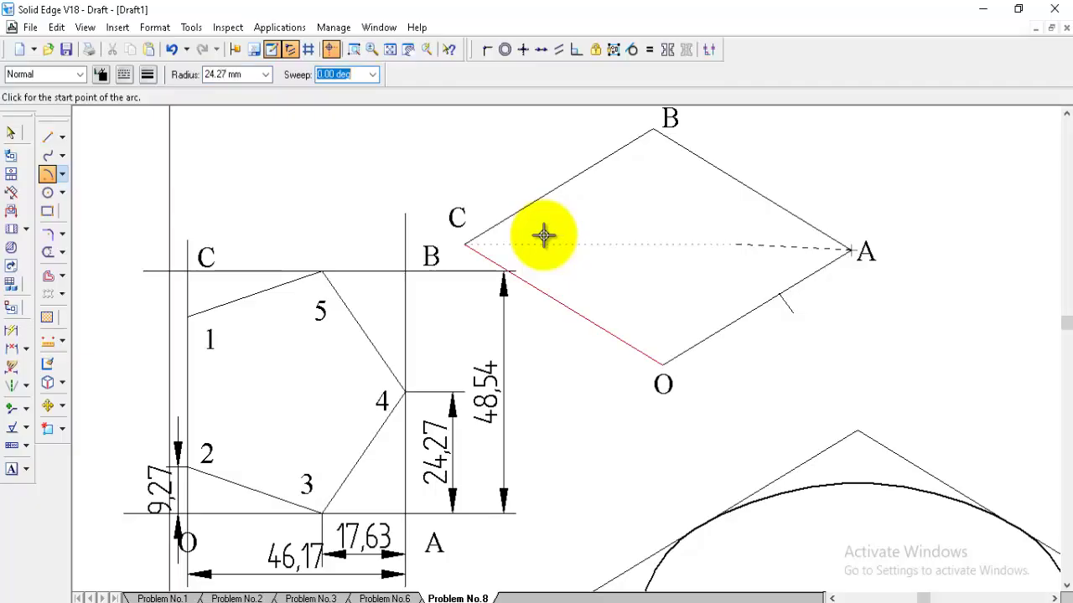
{"action": "left_click", "coordinate": [784, 191]}
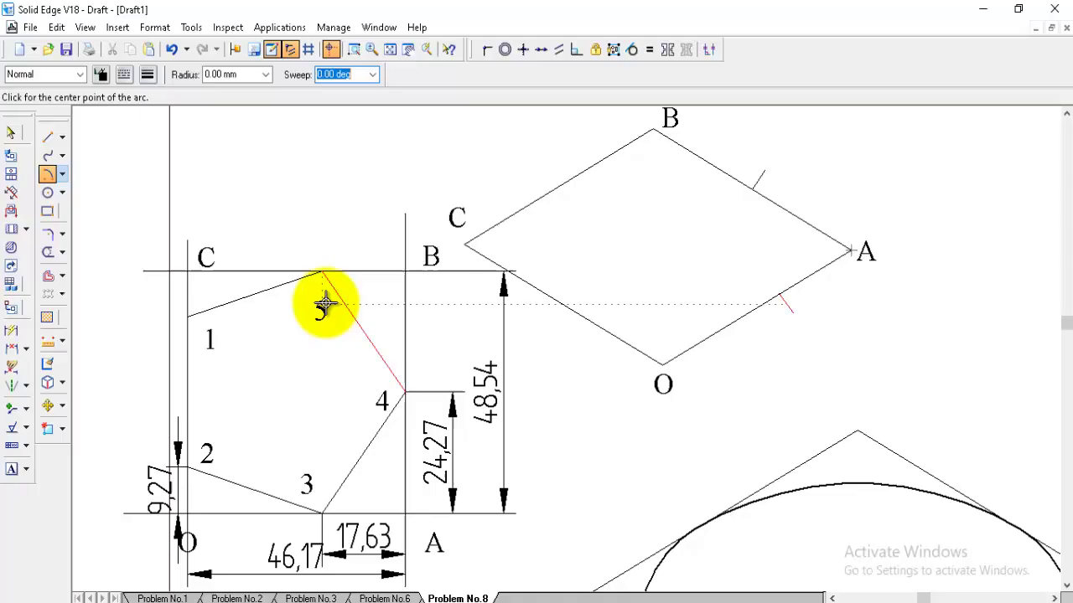
{"action": "left_click", "coordinate": [655, 128]}
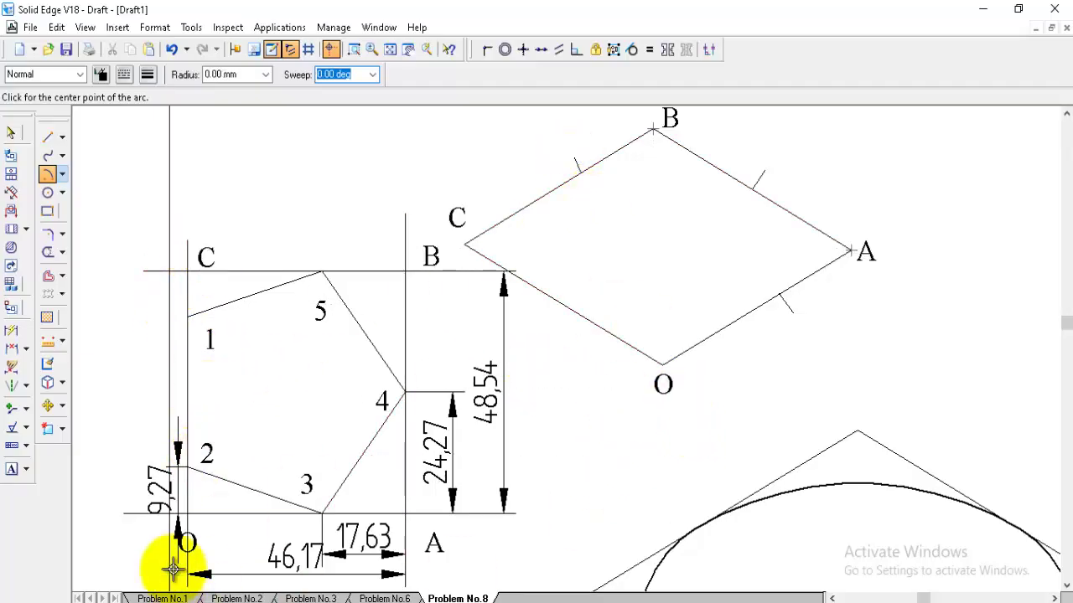
- Mark 9.27 mm offsets on edge C–O with arc ticks centred at O and at C
{"action": "left_click", "coordinate": [663, 366]}
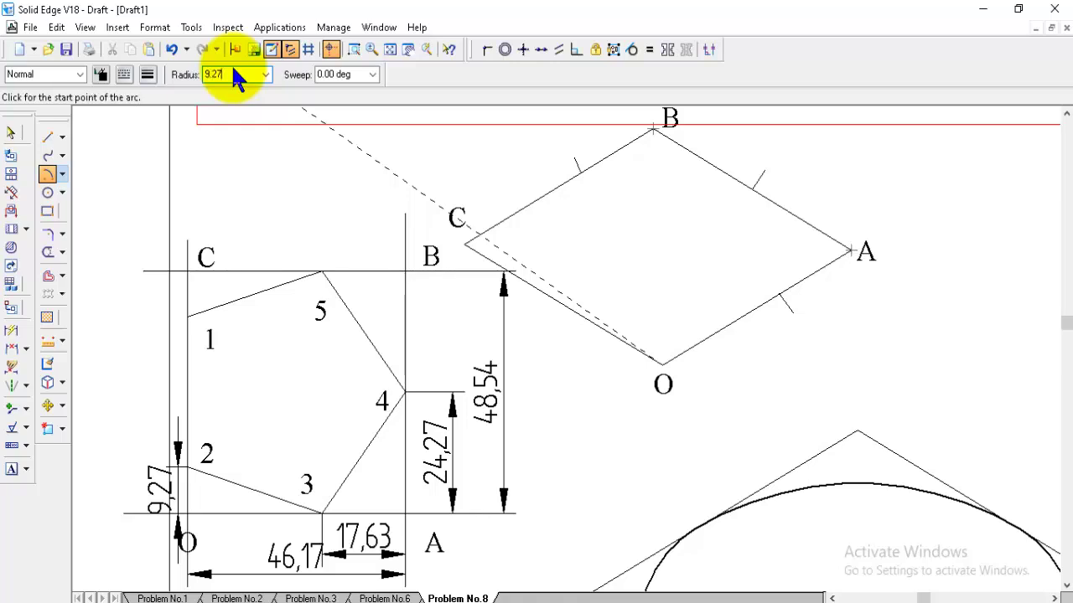
{"action": "left_click", "coordinate": [234, 69]}
{"action": "type", "text": "9.27"}
{"action": "key", "text": "Tab"}
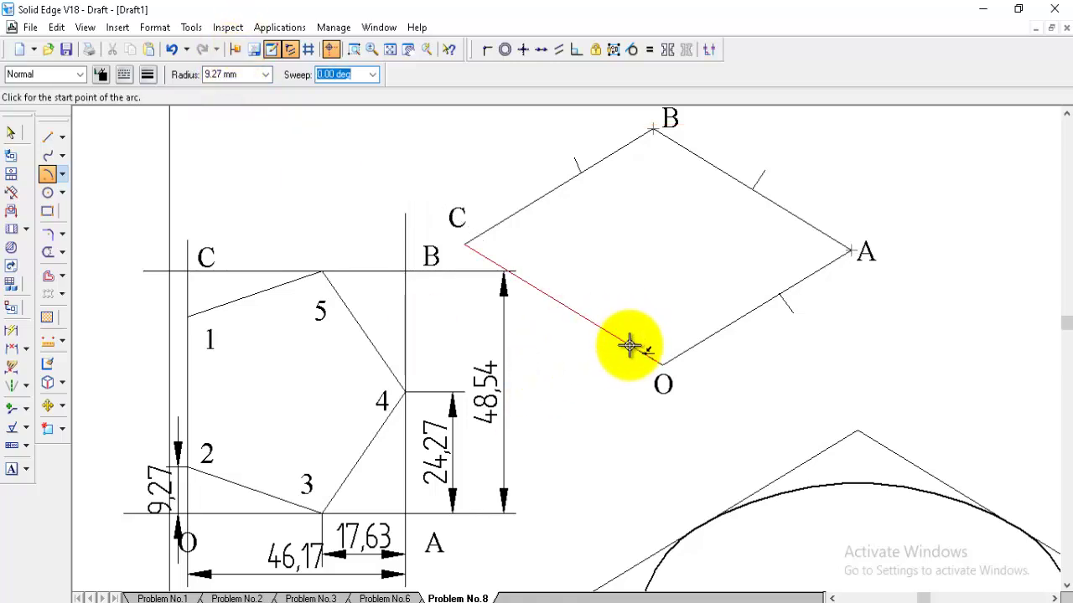
{"action": "left_click", "coordinate": [628, 375]}
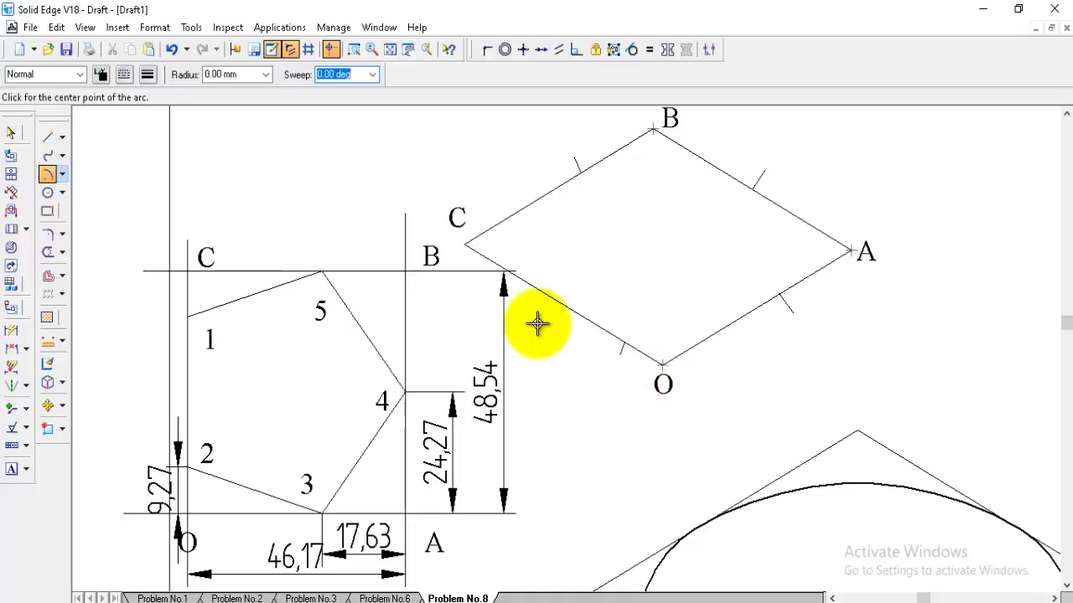
{"action": "left_click", "coordinate": [465, 243]}
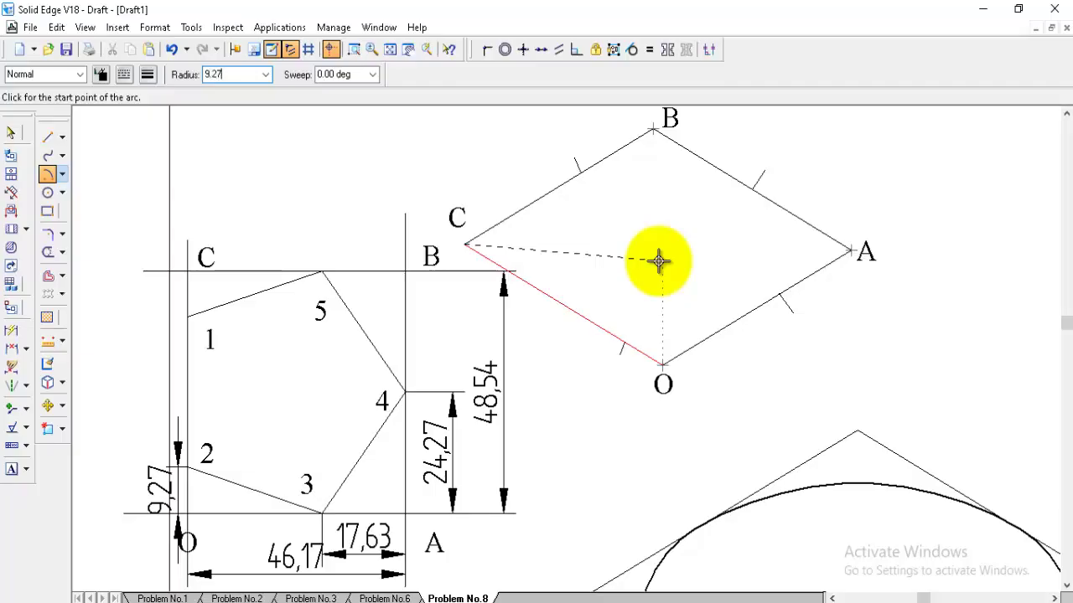
{"action": "left_click", "coordinate": [495, 266]}
{"action": "left_click", "coordinate": [503, 285]}
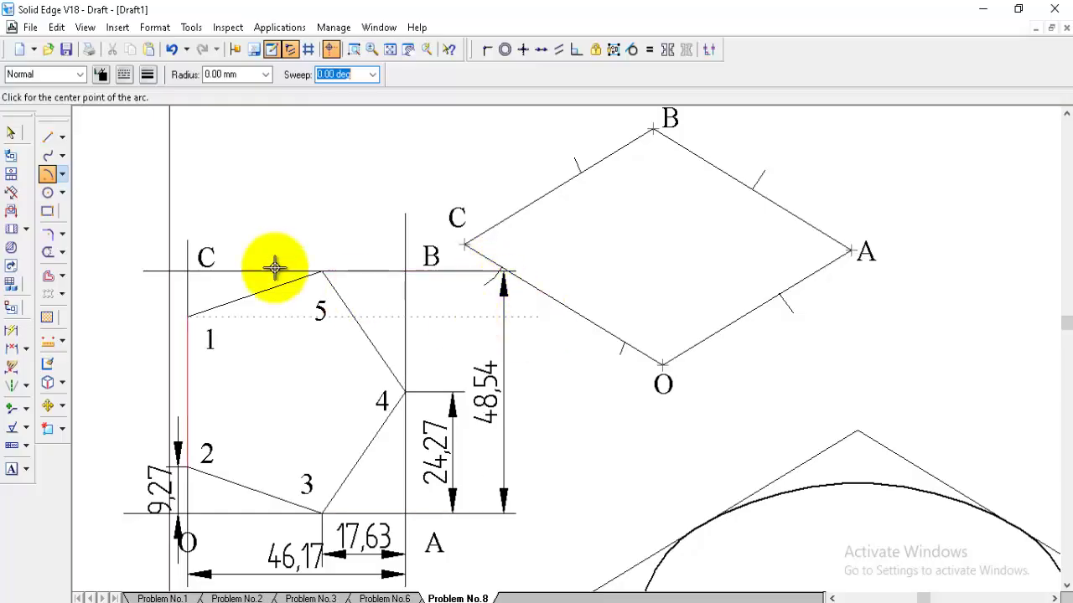
- Draw the closed isometric pentagon through the five arc marks in the Visible line style
{"action": "left_click", "coordinate": [48, 154]}
{"action": "left_click", "coordinate": [80, 74]}
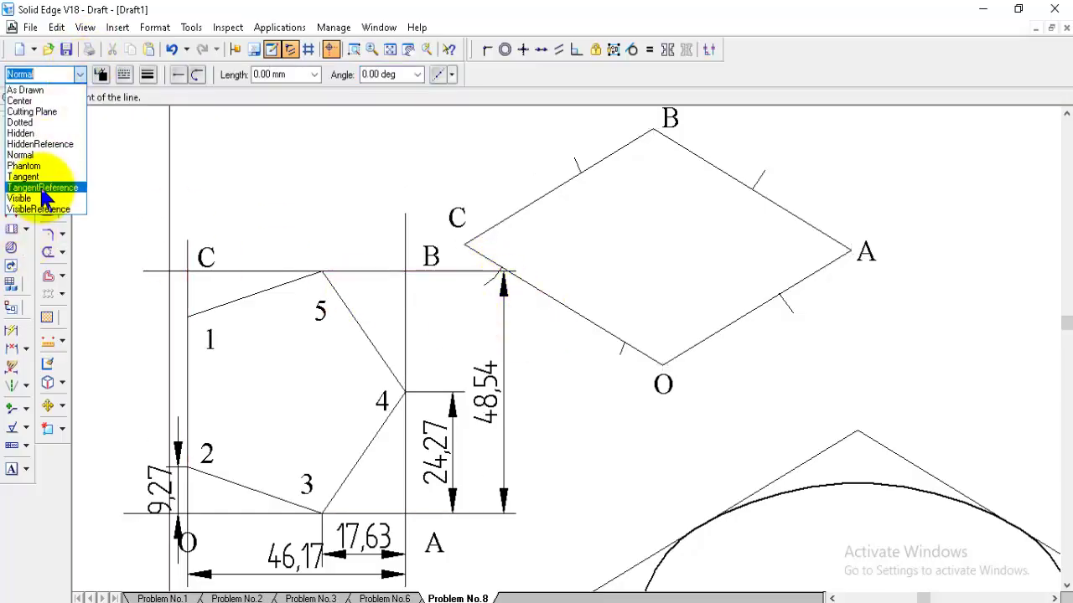
{"action": "left_click", "coordinate": [25, 199]}
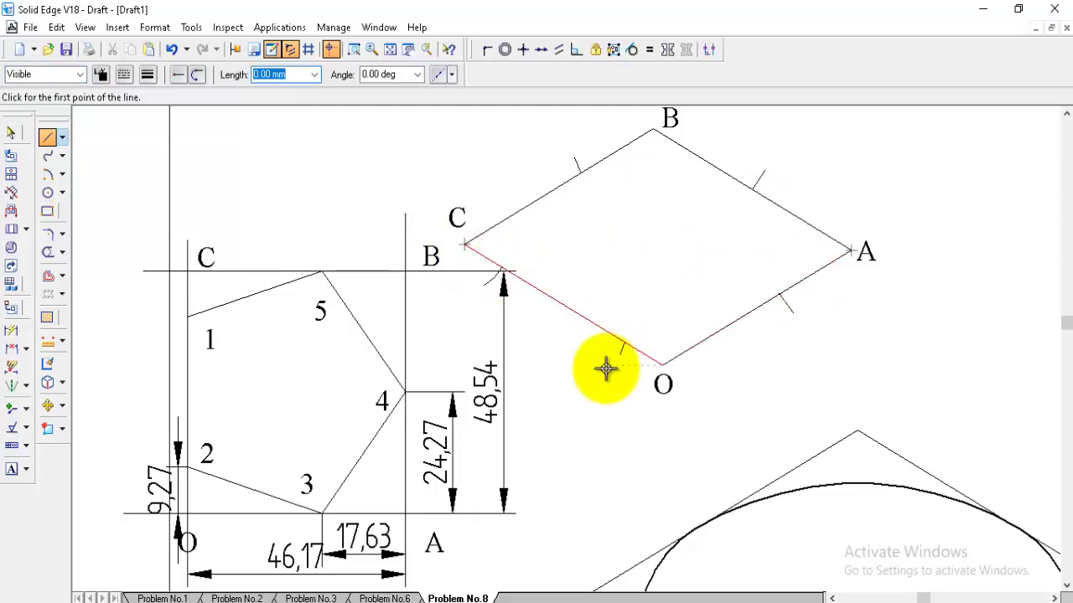
{"action": "left_click", "coordinate": [503, 268]}
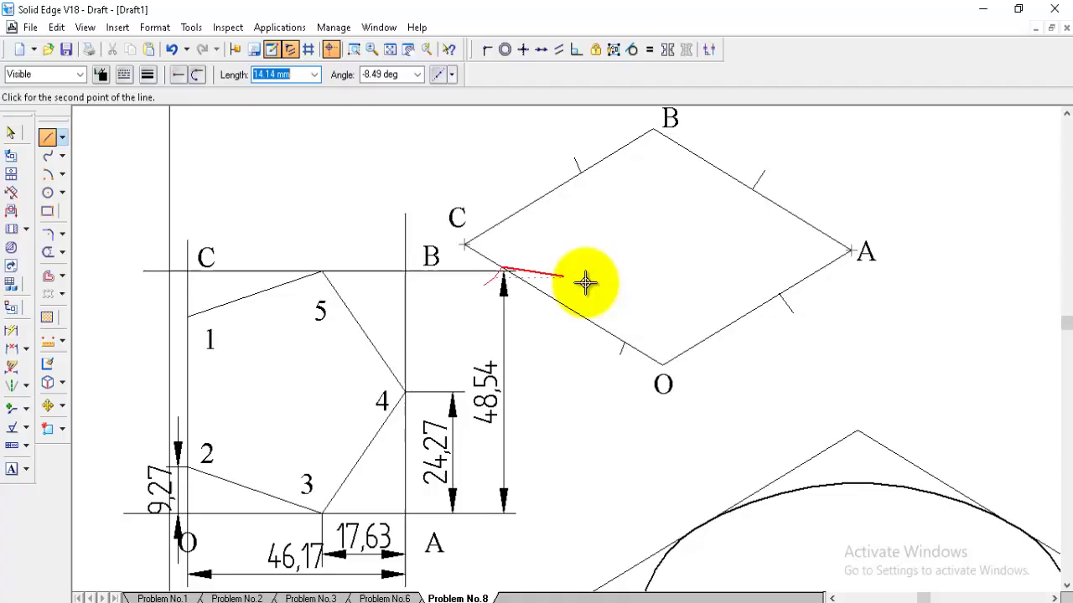
{"action": "left_click", "coordinate": [624, 342]}
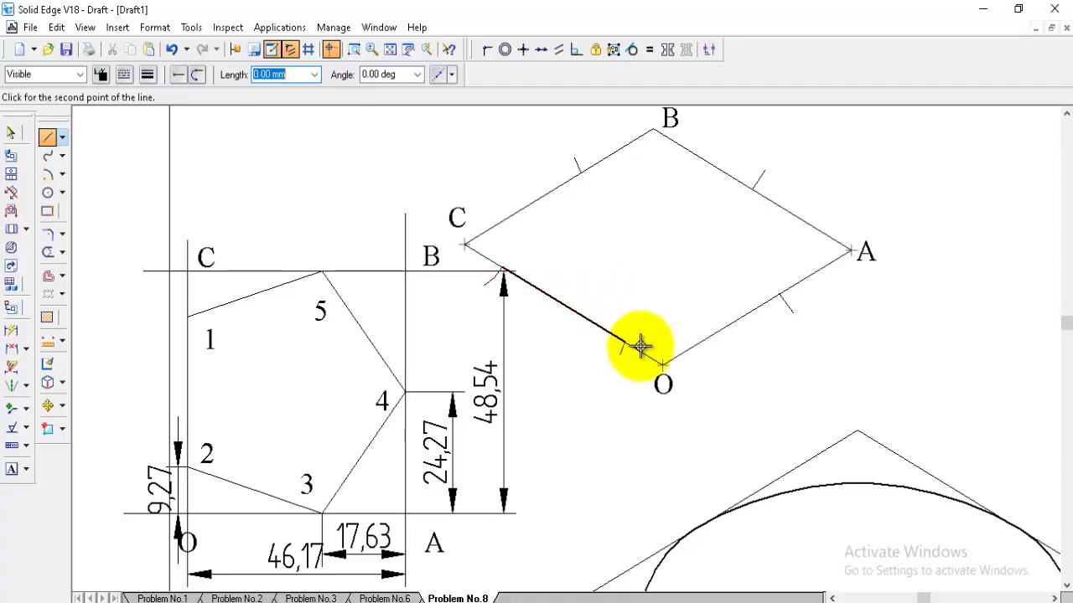
{"action": "left_click", "coordinate": [779, 294]}
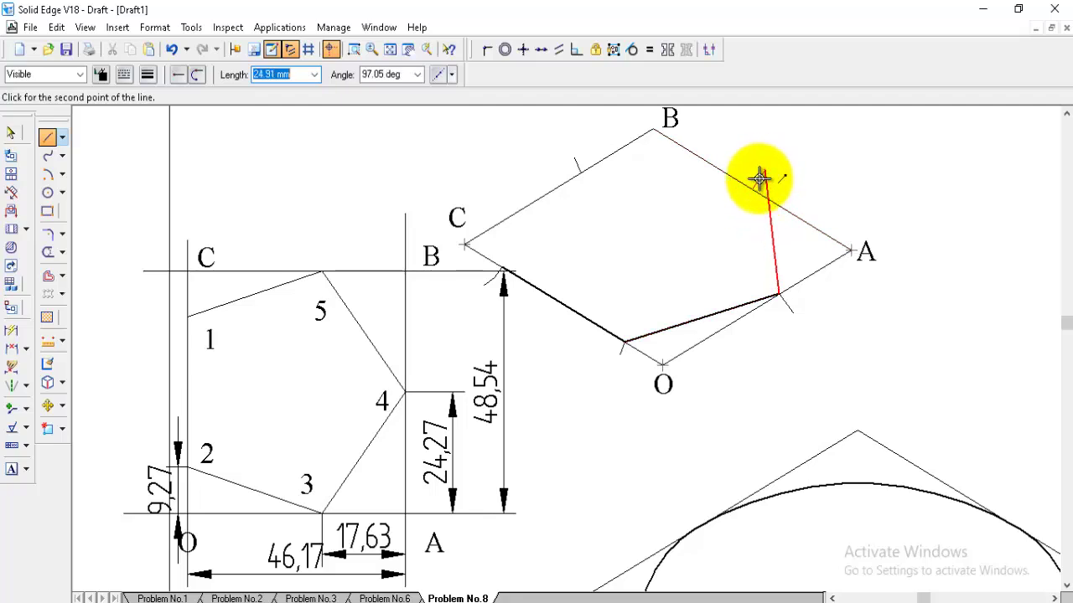
{"action": "left_click", "coordinate": [753, 189]}
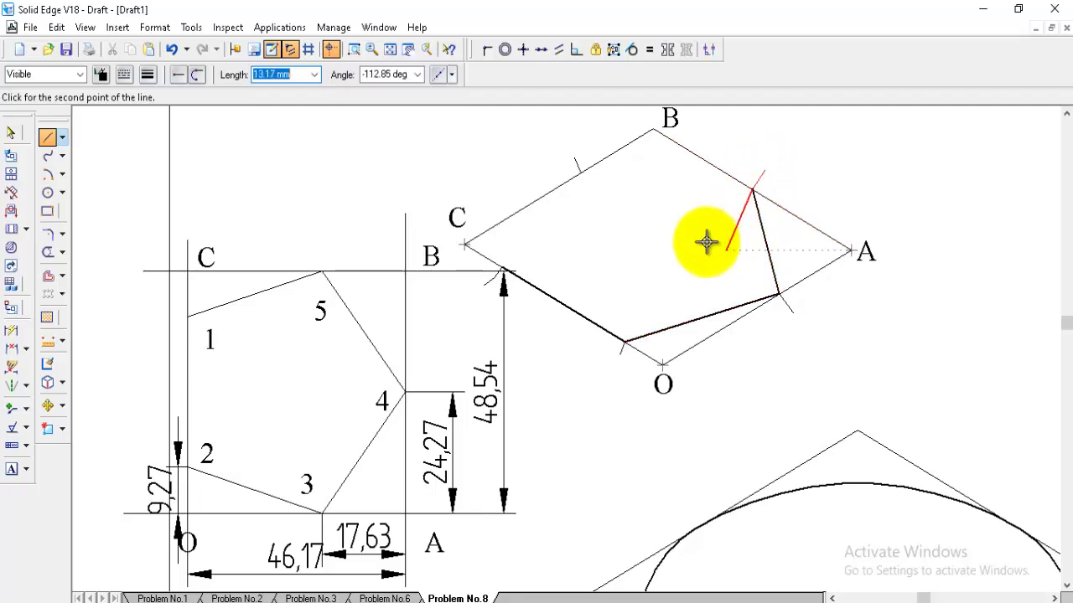
{"action": "left_click", "coordinate": [580, 171]}
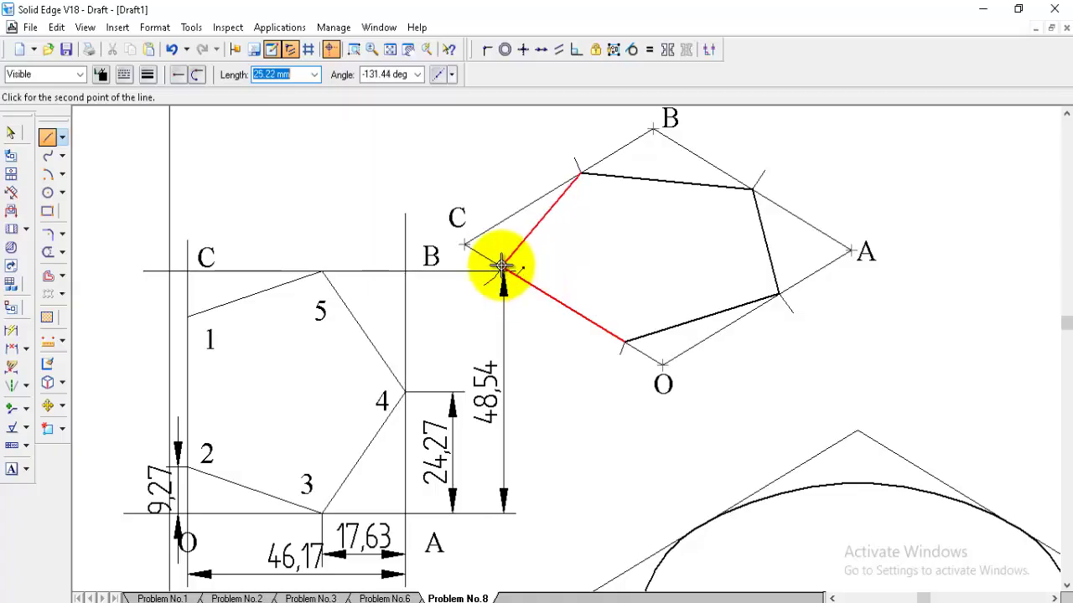
{"action": "left_click", "coordinate": [501, 267]}
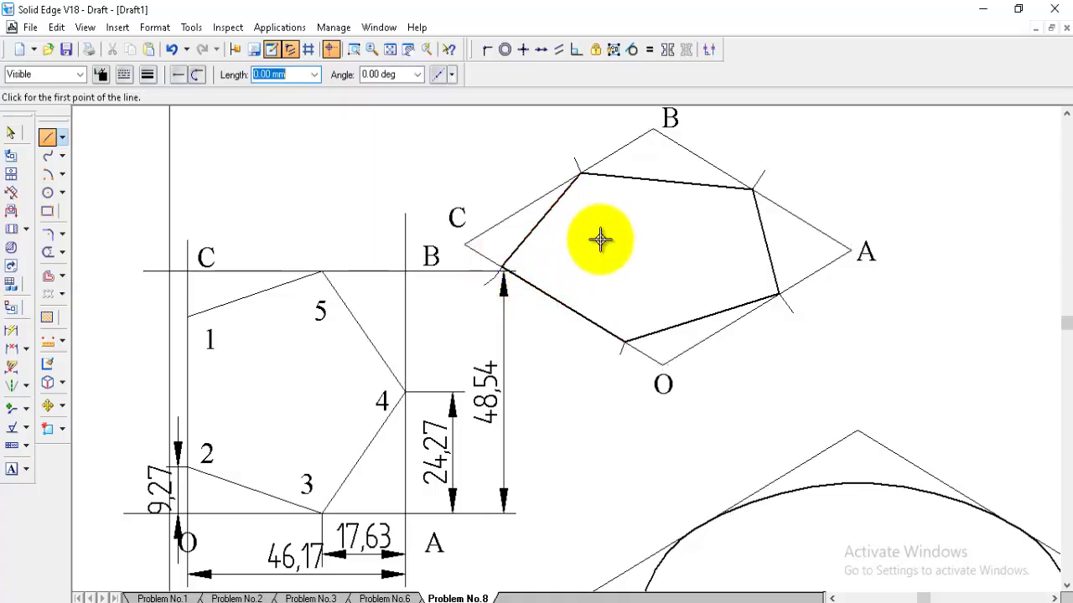
- Draw a thin C–A diagonal in the Normal line style
{"action": "left_click", "coordinate": [81, 73]}
{"action": "left_click", "coordinate": [25, 150]}
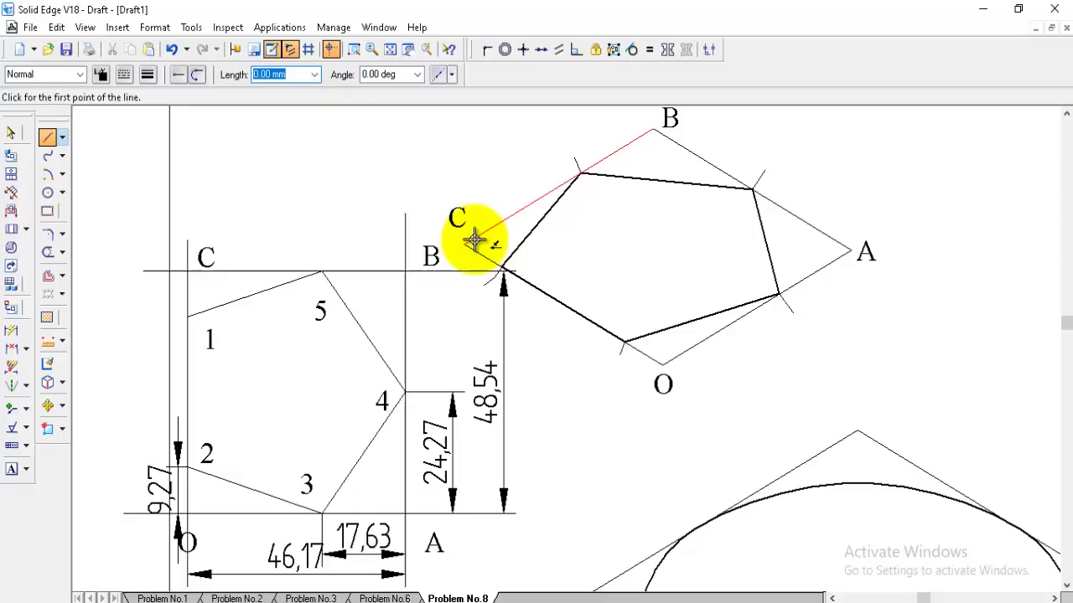
{"action": "left_click", "coordinate": [855, 249]}
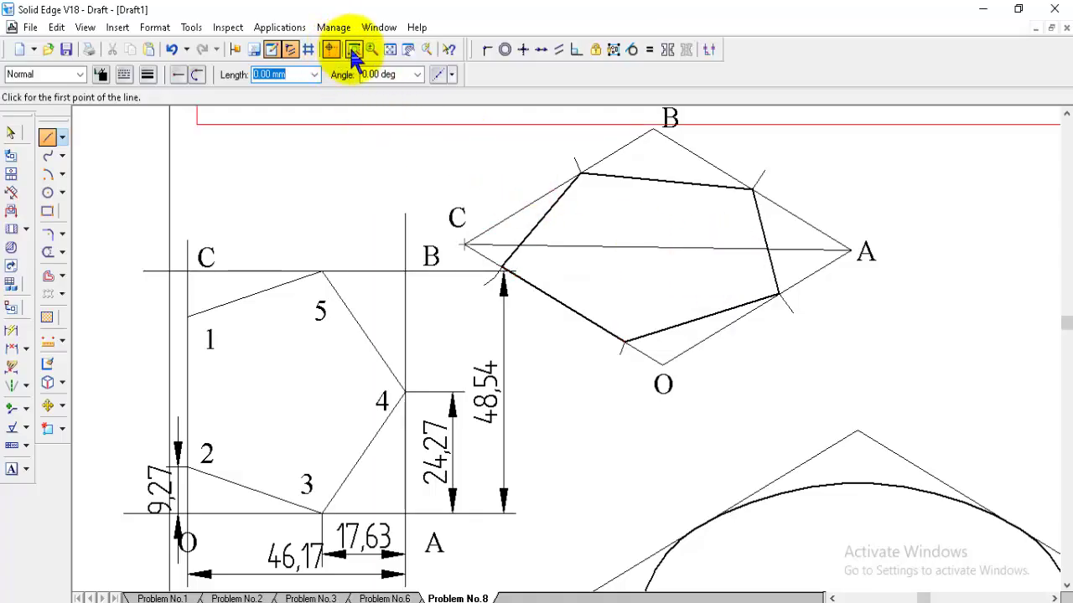
- Delete the B, A, O and C labels around the isometric pentagon
{"action": "left_click", "coordinate": [10, 133]}
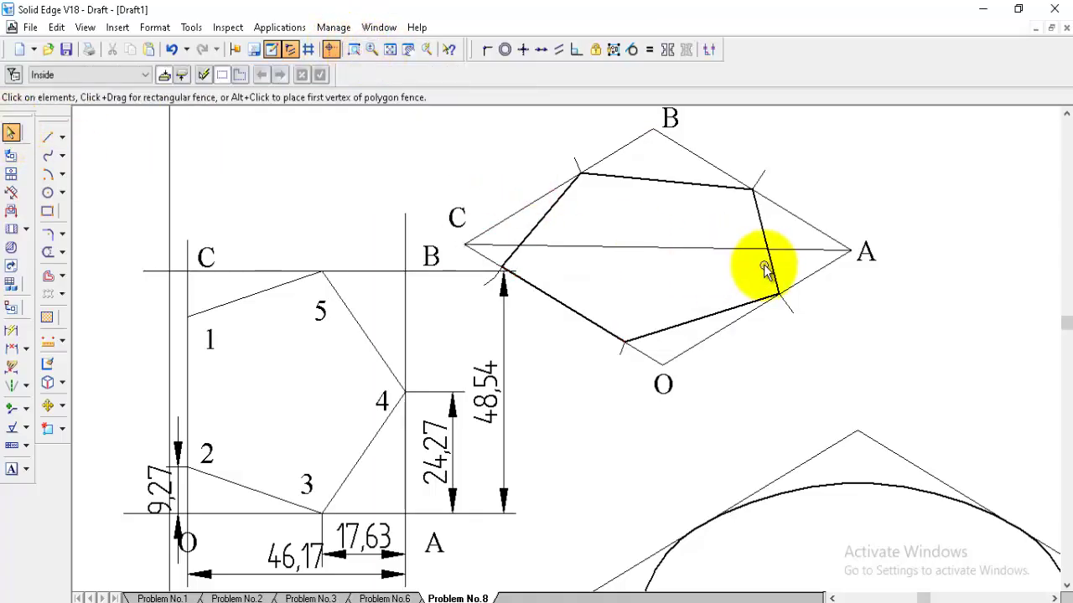
{"action": "left_click", "coordinate": [672, 126]}
{"action": "key", "text": "Delete"}
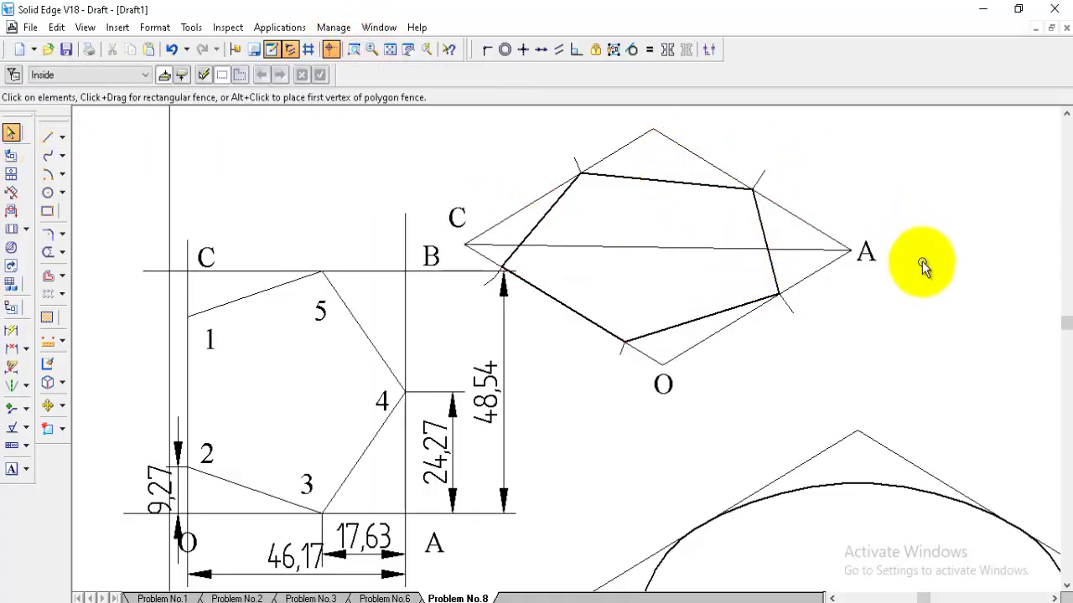
{"action": "left_click", "coordinate": [871, 255]}
{"action": "key", "text": "Delete"}
{"action": "left_click", "coordinate": [663, 384]}
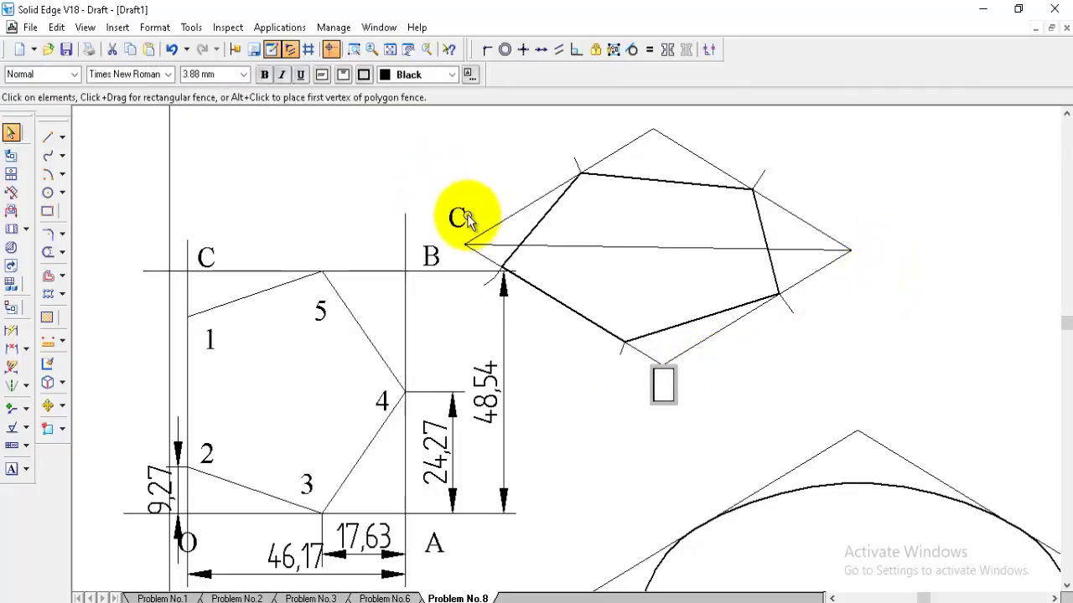
{"action": "key", "text": "Delete"}
{"action": "left_click", "coordinate": [457, 218]}
{"action": "key", "text": "Delete"}
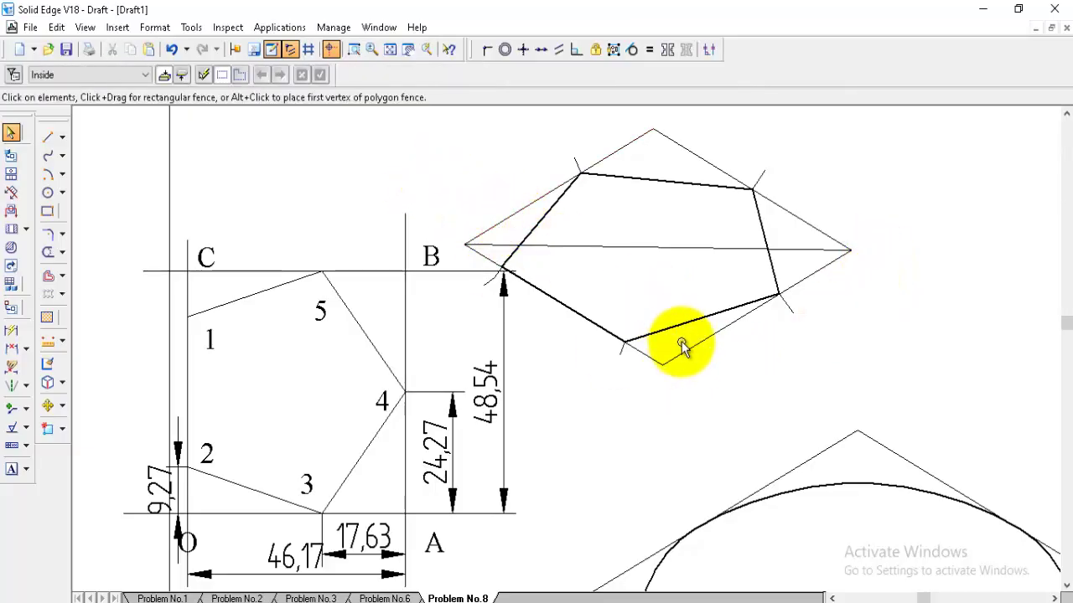
- Delete the four rhombus construction lines and the tick near the top vertex
{"action": "left_click", "coordinate": [708, 336]}
{"action": "key", "text": "Delete"}
{"action": "left_click", "coordinate": [826, 234]}
{"action": "key", "text": "Delete"}
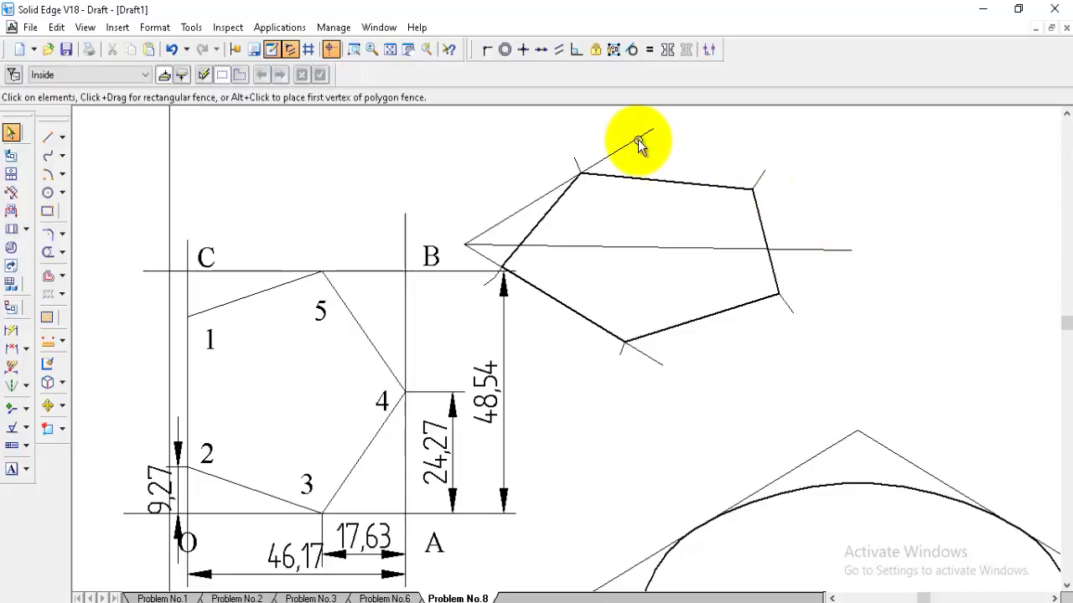
{"action": "left_click", "coordinate": [604, 159]}
{"action": "key", "text": "Delete"}
{"action": "left_click", "coordinate": [575, 160]}
{"action": "key", "text": "Delete"}
{"action": "left_click", "coordinate": [494, 266]}
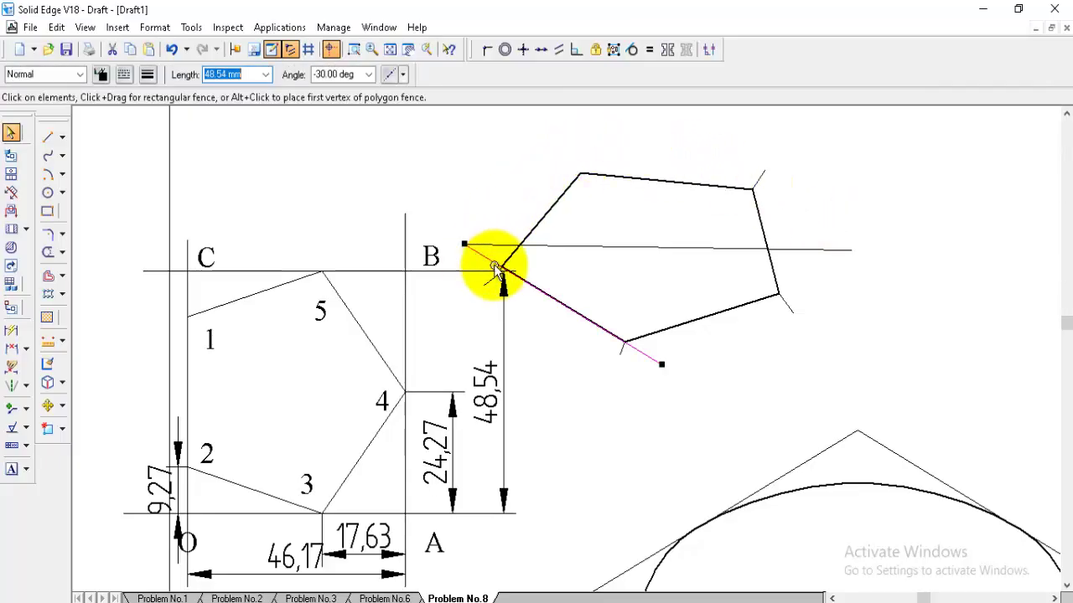
{"action": "key", "text": "Delete"}
- Delete the remaining arc ticks at the lower-left edge, left, lower-right and upper-right vertices
{"action": "left_click", "coordinate": [625, 352]}
{"action": "key", "text": "Delete"}
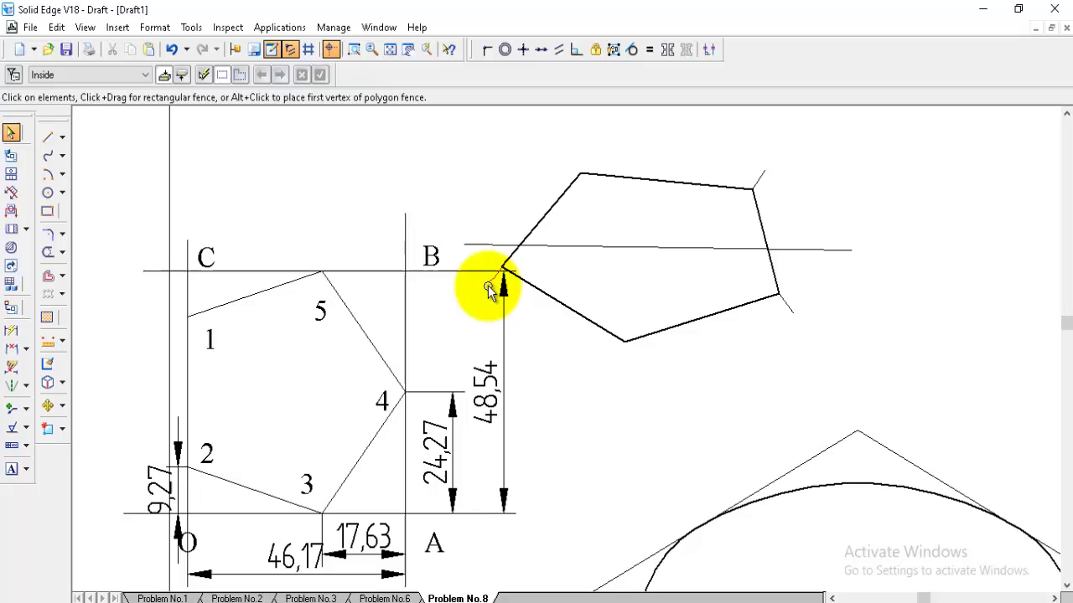
{"action": "left_click", "coordinate": [490, 287]}
{"action": "key", "text": "Delete"}
{"action": "left_click", "coordinate": [789, 306]}
{"action": "key", "text": "Delete"}
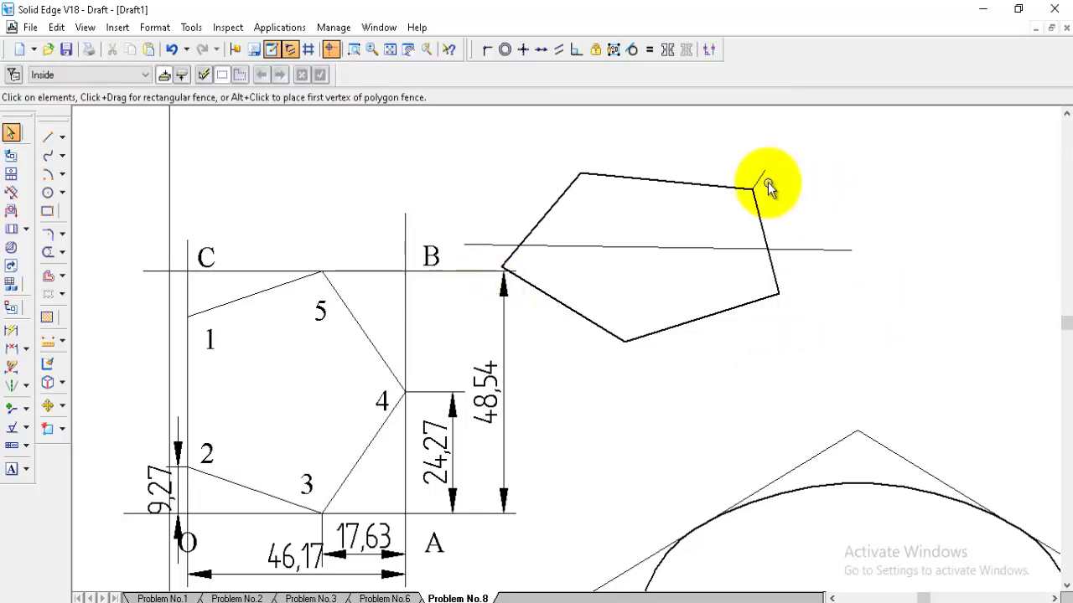
{"action": "left_click", "coordinate": [766, 185]}
{"action": "key", "text": "Delete"}
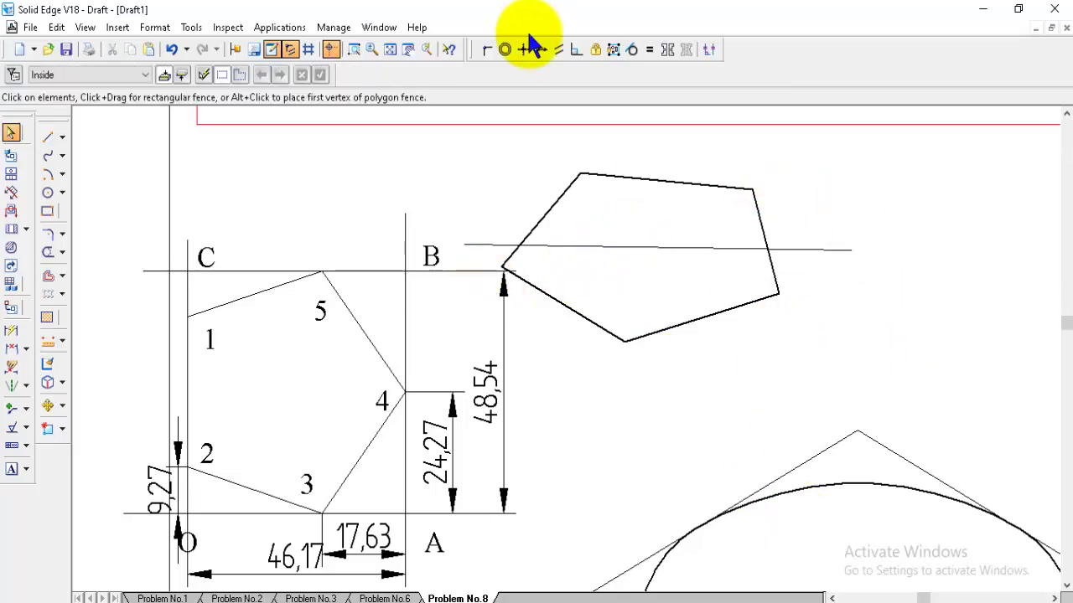
- Fit the sheet, trial-move the fence-selected pentagon and axis line, then undo it
{"action": "left_click", "coordinate": [389, 50]}
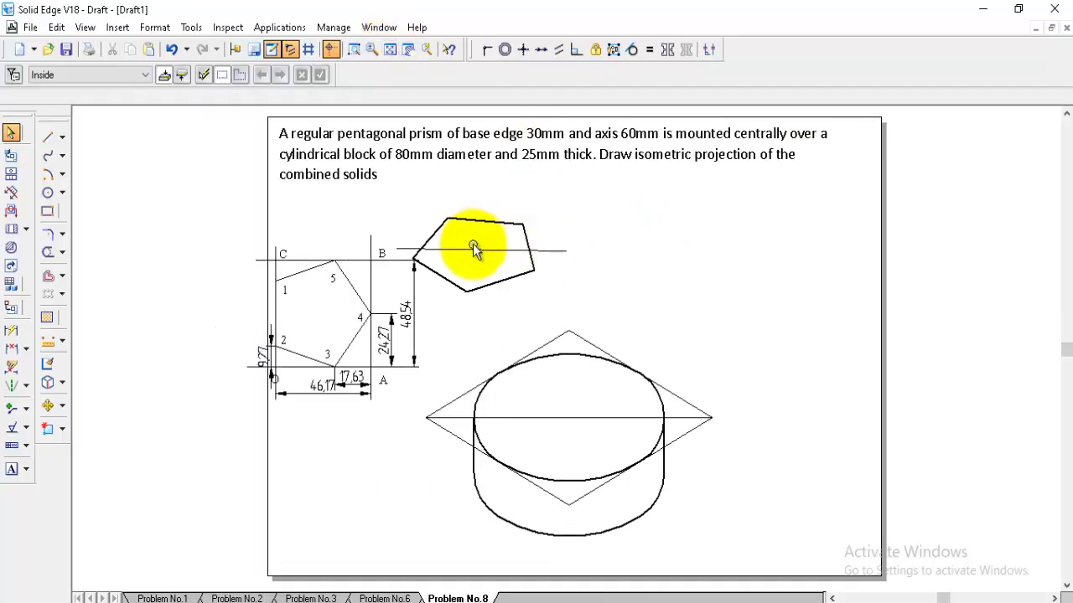
{"action": "left_click", "coordinate": [47, 405]}
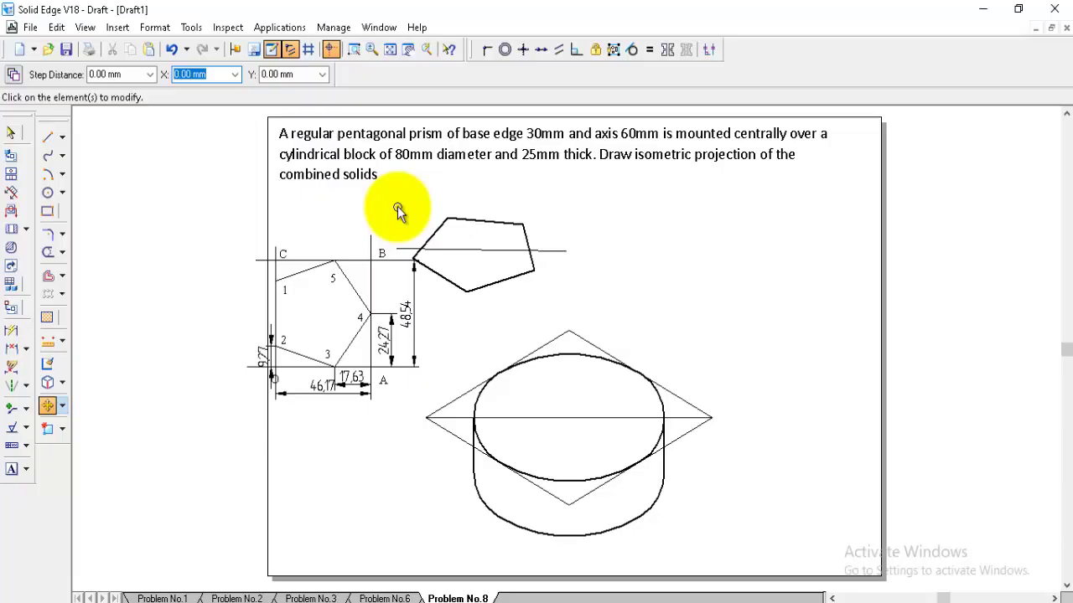
{"action": "left_click_drag", "start_coordinate": [398, 204], "coordinate": [594, 313]}
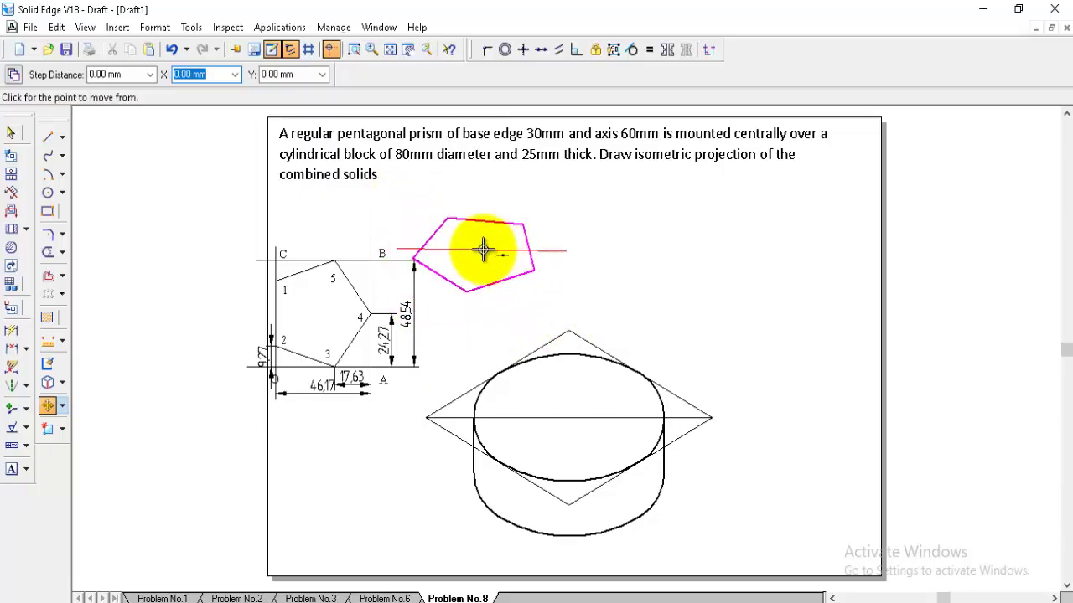
{"action": "left_click", "coordinate": [482, 250]}
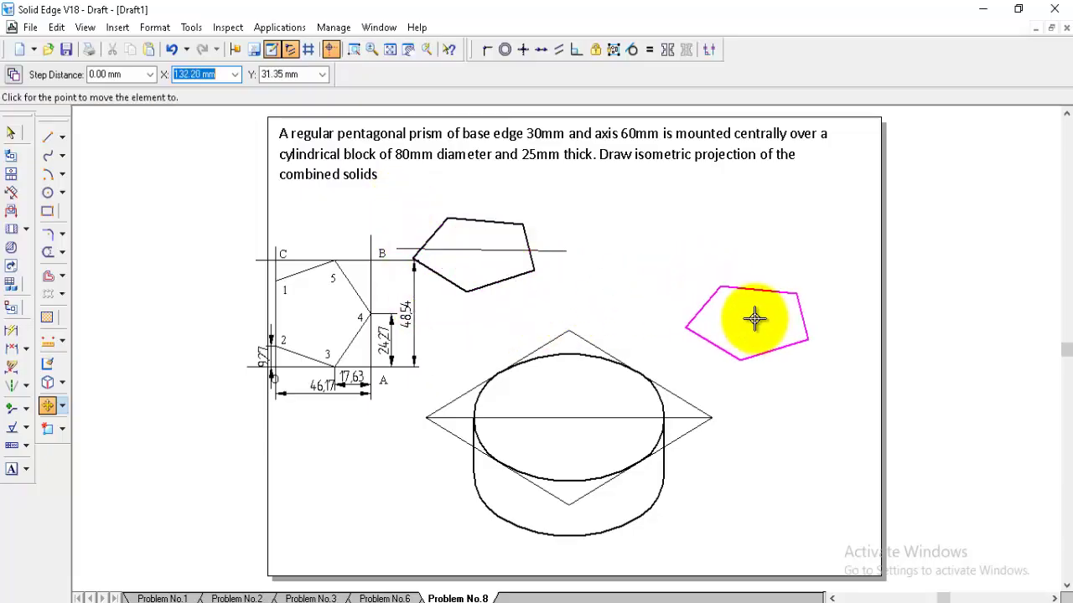
{"action": "left_click", "coordinate": [754, 318]}
{"action": "key", "text": "ctrl+z"}
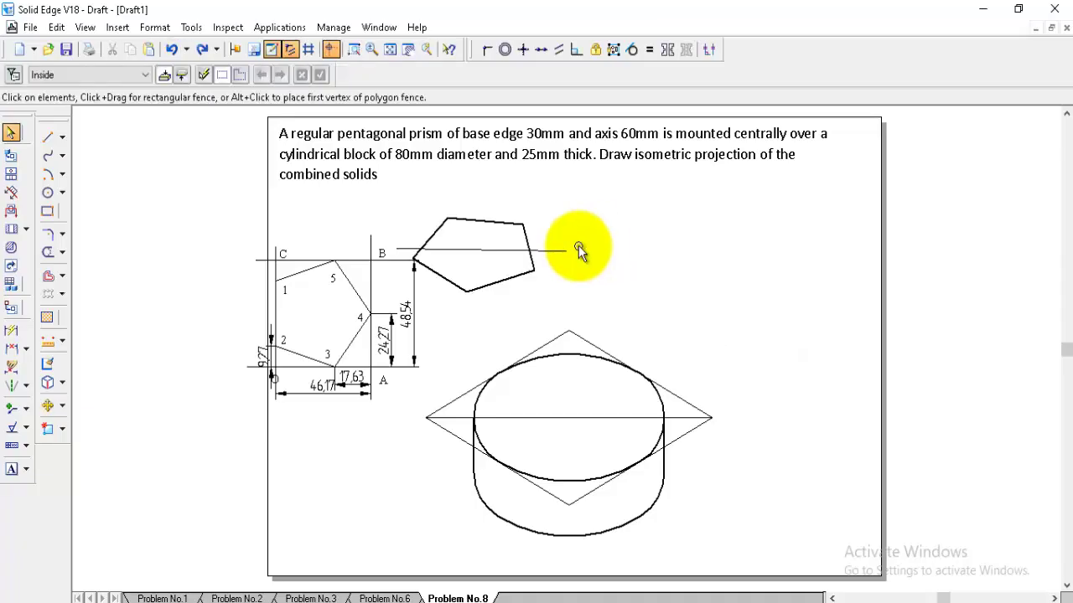
- Fence-select the pentagon and its C–A line and move them right of the cylindrical block
{"action": "left_click", "coordinate": [48, 406]}
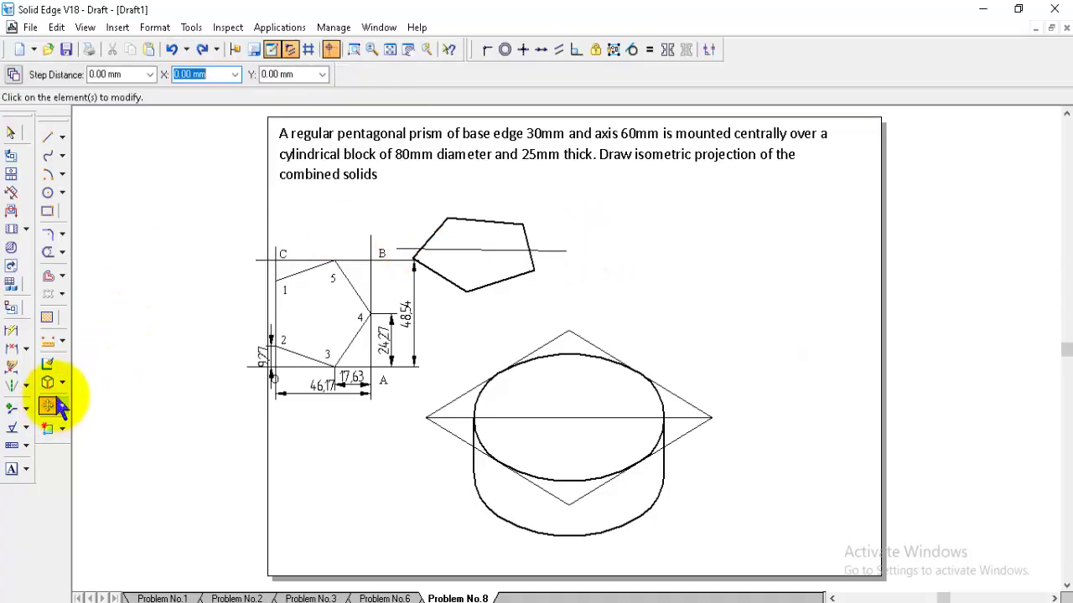
{"action": "left_click", "coordinate": [459, 287]}
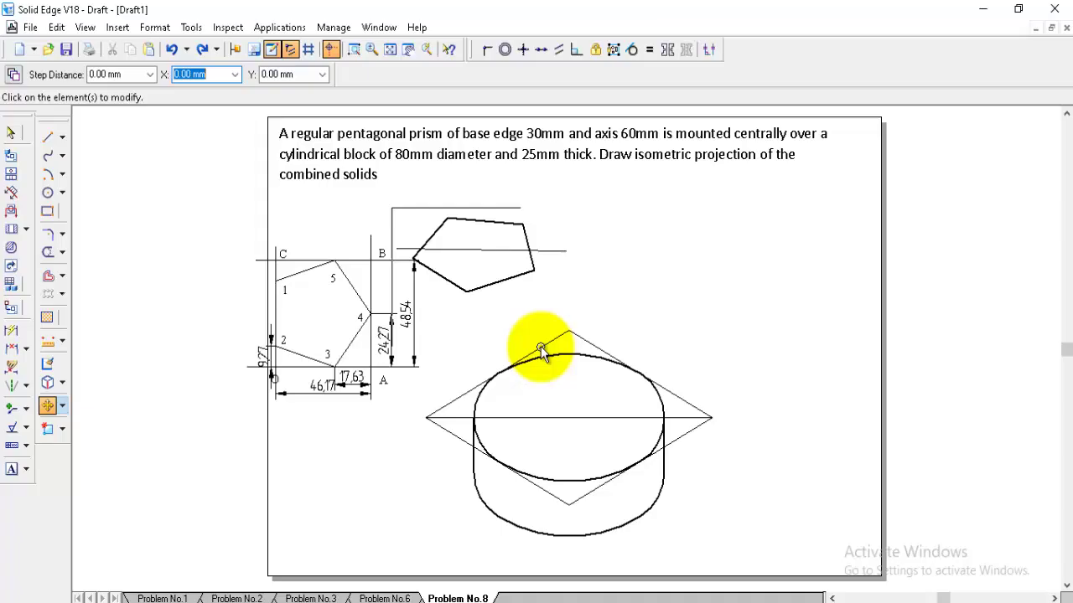
{"action": "right_click", "coordinate": [580, 319]}
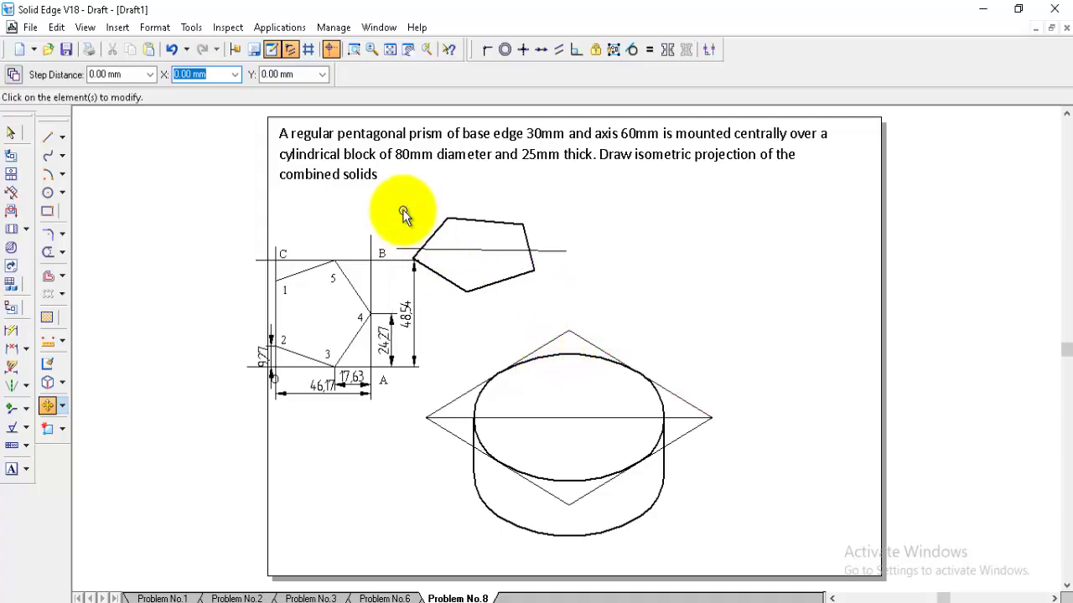
{"action": "left_click_drag", "start_coordinate": [398, 202], "coordinate": [610, 329]}
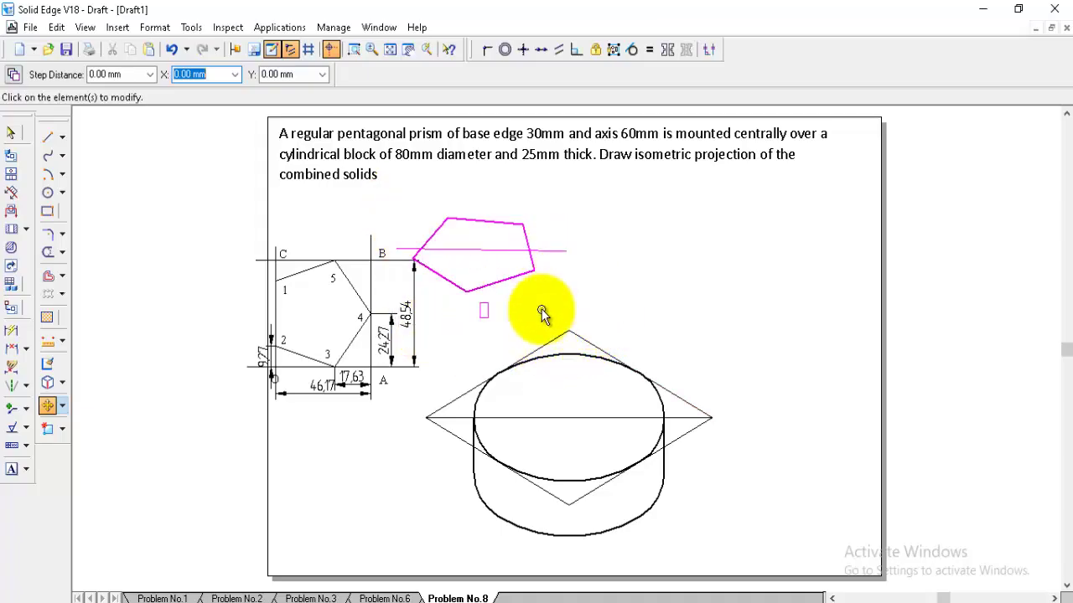
{"action": "right_click", "coordinate": [485, 323]}
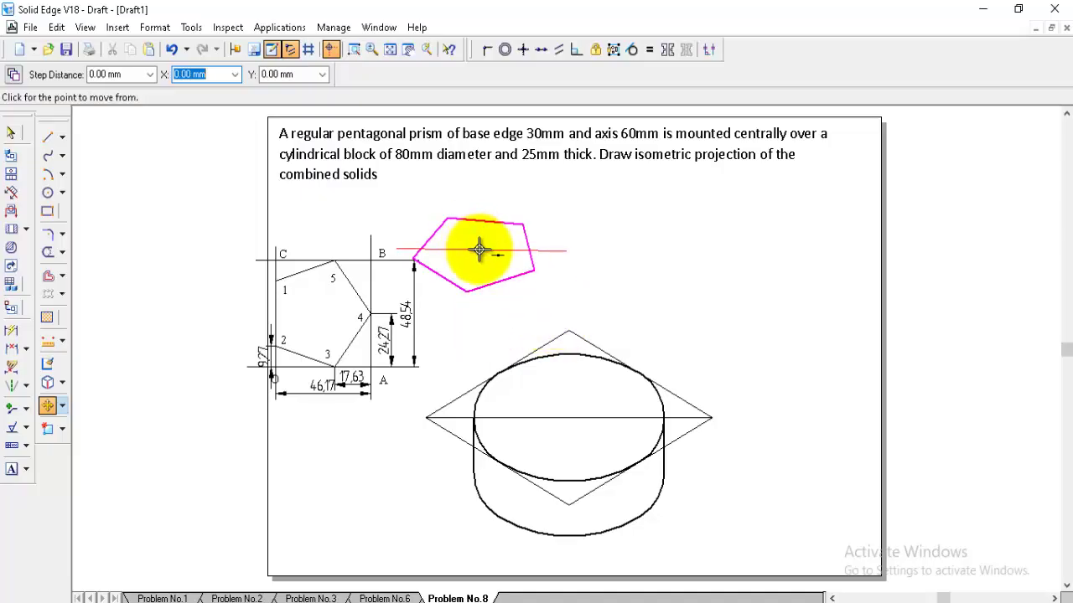
{"action": "left_click", "coordinate": [479, 249]}
{"action": "left_click", "coordinate": [745, 322]}
{"action": "left_click", "coordinate": [48, 138]}
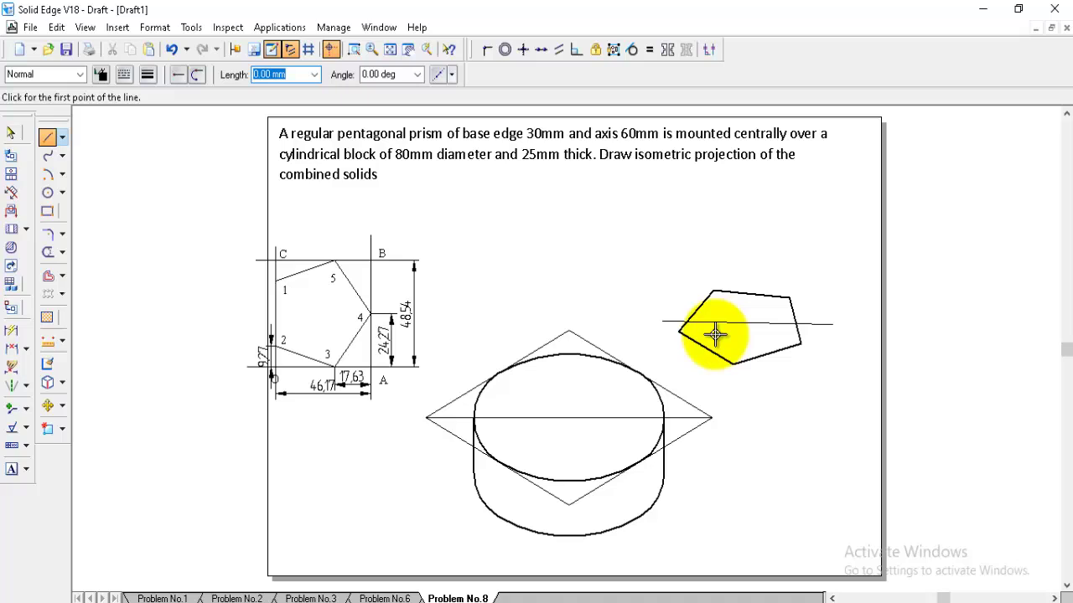
- Draw a 60 mm line at 90° from the pentagon's left vertex and give it the Visible style
{"action": "left_click", "coordinate": [679, 330]}
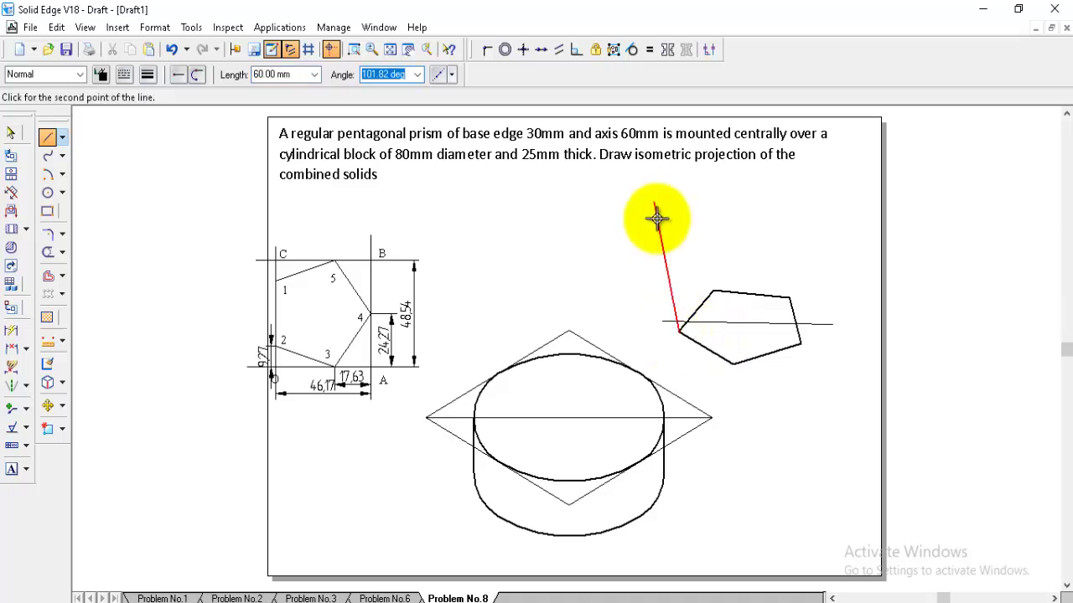
{"action": "key", "text": "Escape"}
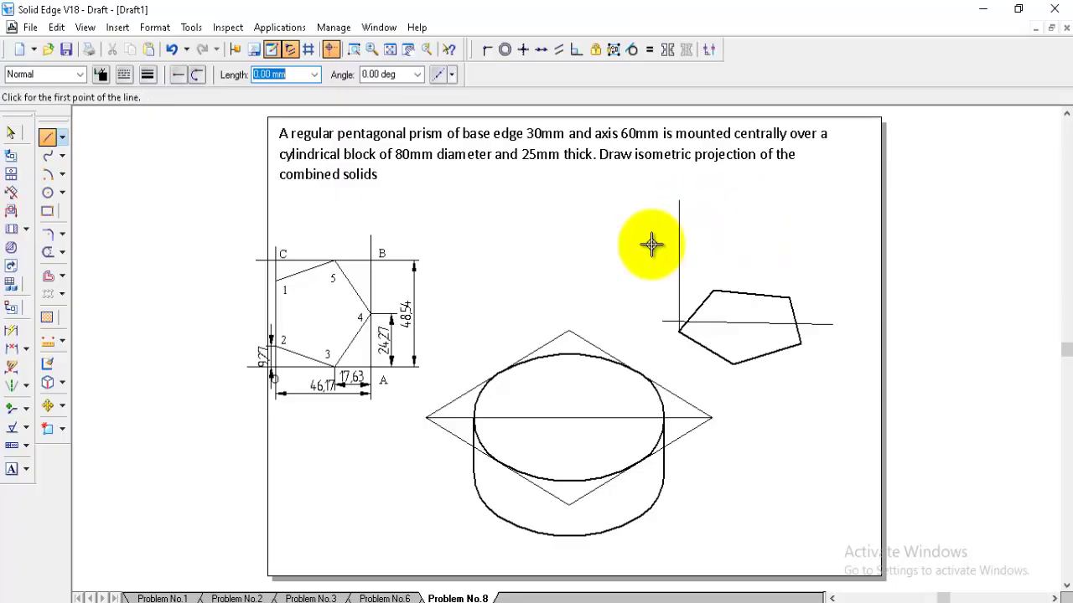
{"action": "left_click", "coordinate": [12, 134]}
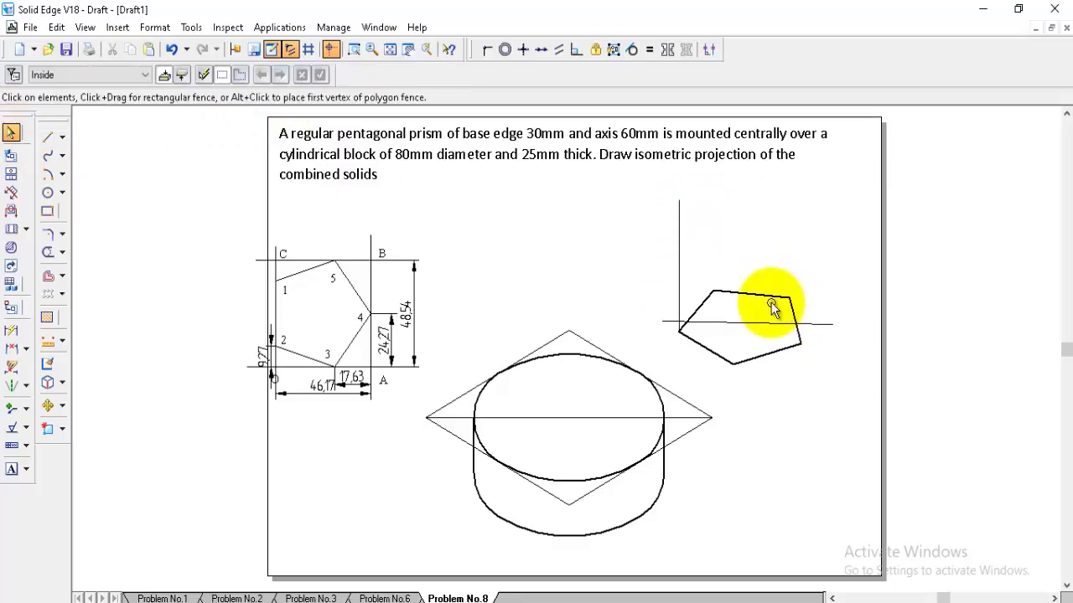
{"action": "left_click", "coordinate": [678, 248]}
{"action": "left_click", "coordinate": [81, 75]}
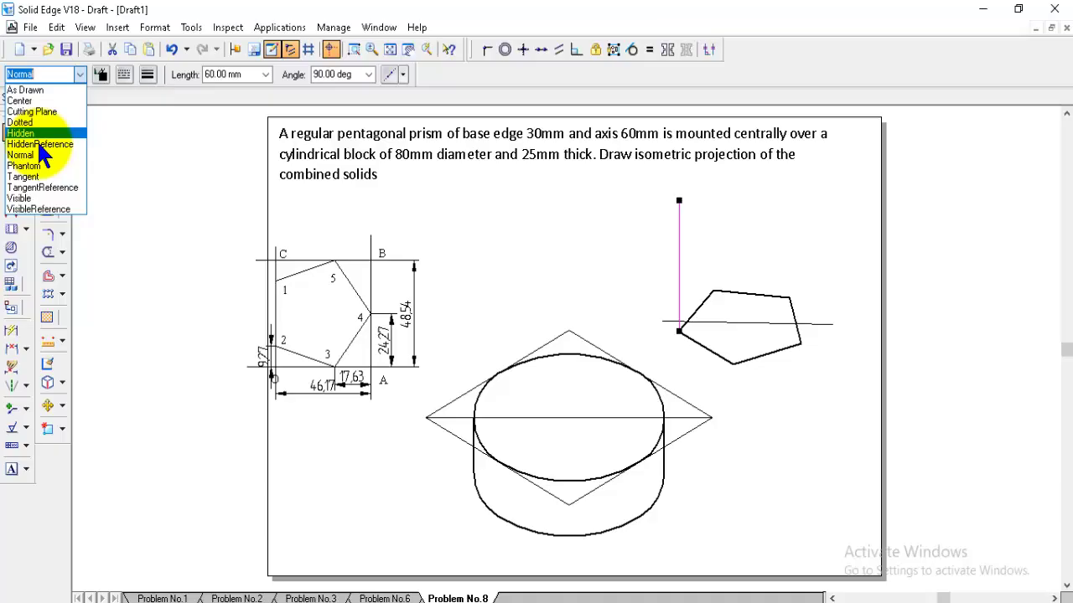
{"action": "left_click", "coordinate": [25, 214]}
{"action": "left_click", "coordinate": [637, 263]}
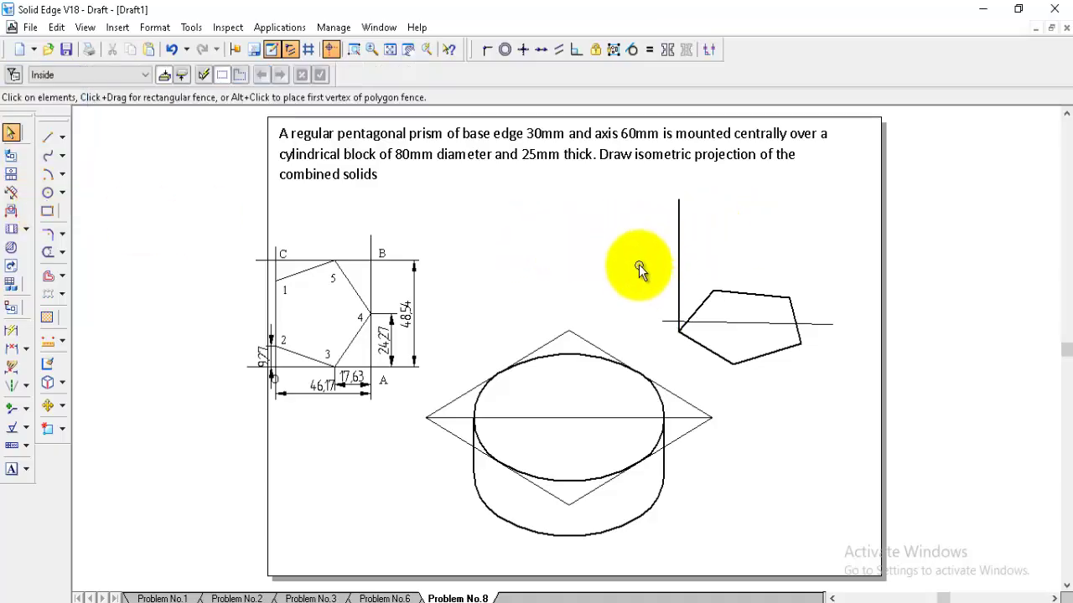
- Copy the 60 mm vertical edge to the pentagon's top, upper-right, right and front vertices
{"action": "left_click", "coordinate": [48, 405]}
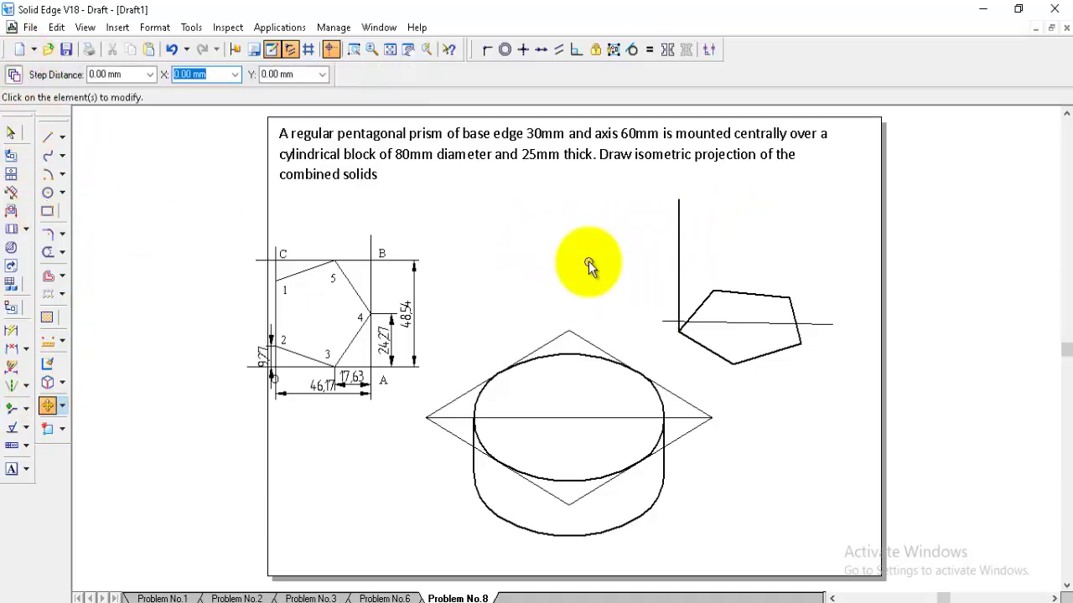
{"action": "left_click", "coordinate": [677, 263]}
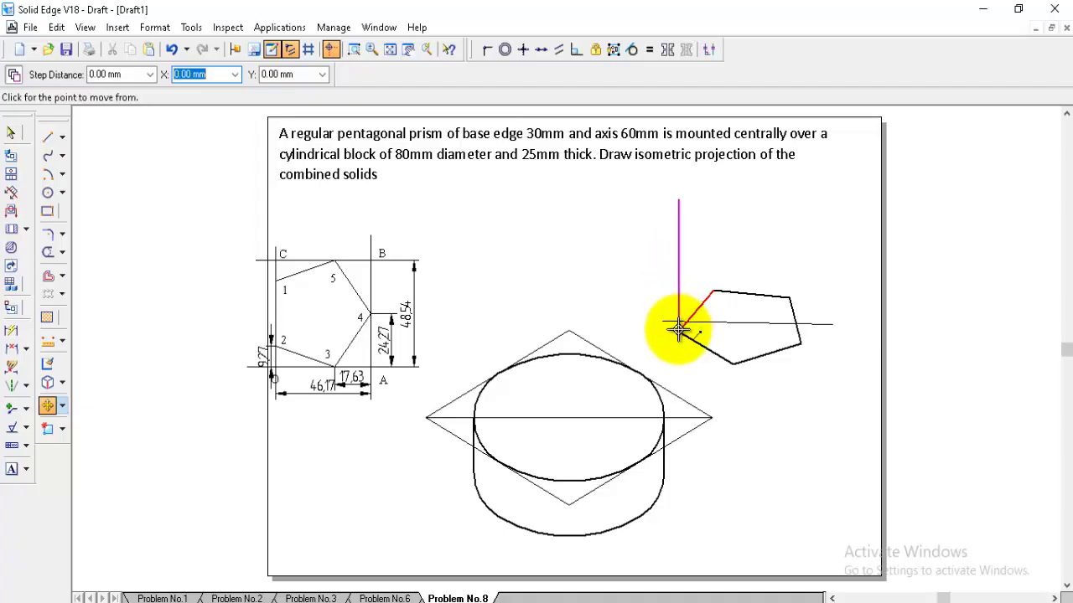
{"action": "left_click", "coordinate": [679, 327]}
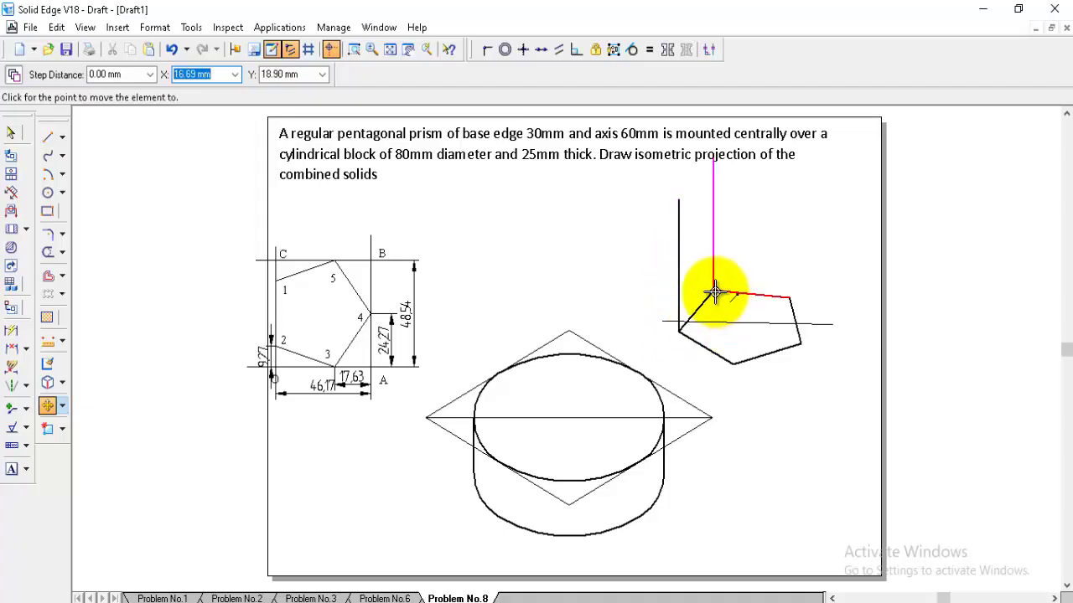
{"action": "left_click", "coordinate": [714, 292]}
{"action": "left_click", "coordinate": [789, 296]}
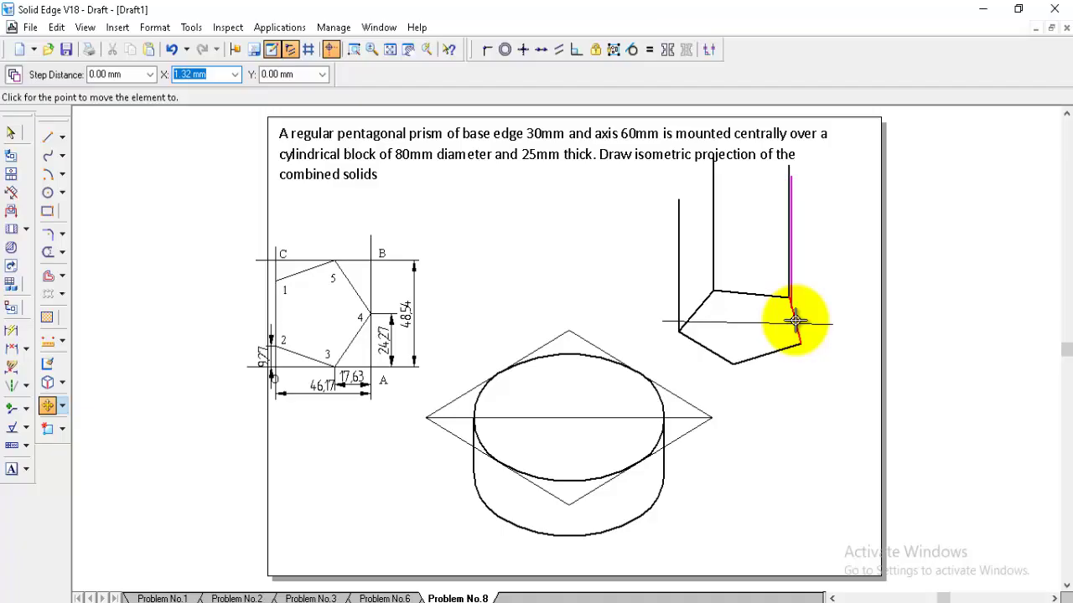
{"action": "left_click", "coordinate": [801, 342]}
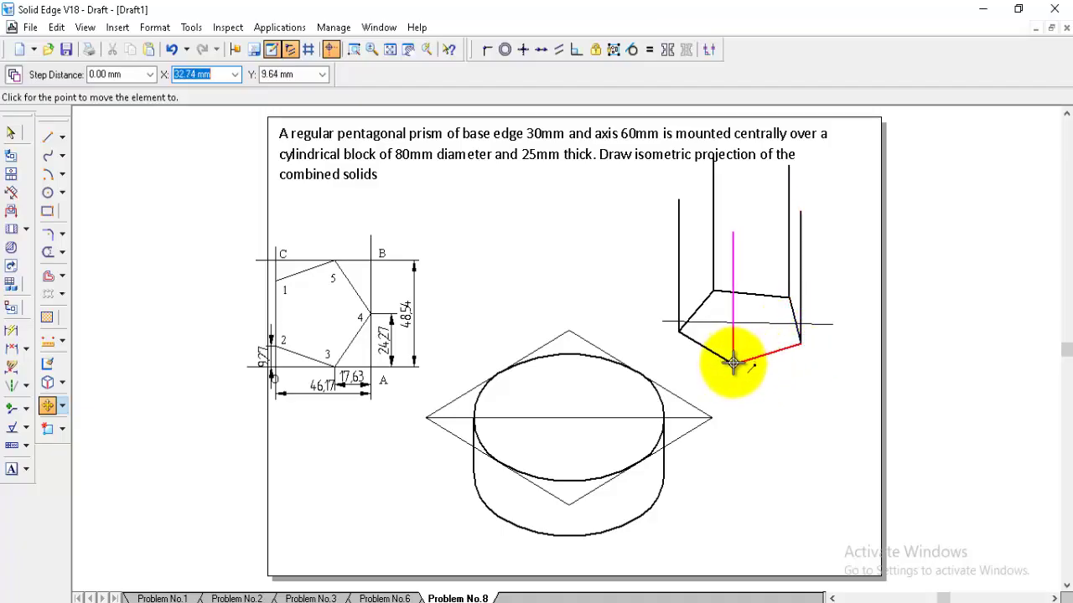
{"action": "left_click", "coordinate": [733, 362]}
{"action": "right_click", "coordinate": [791, 395]}
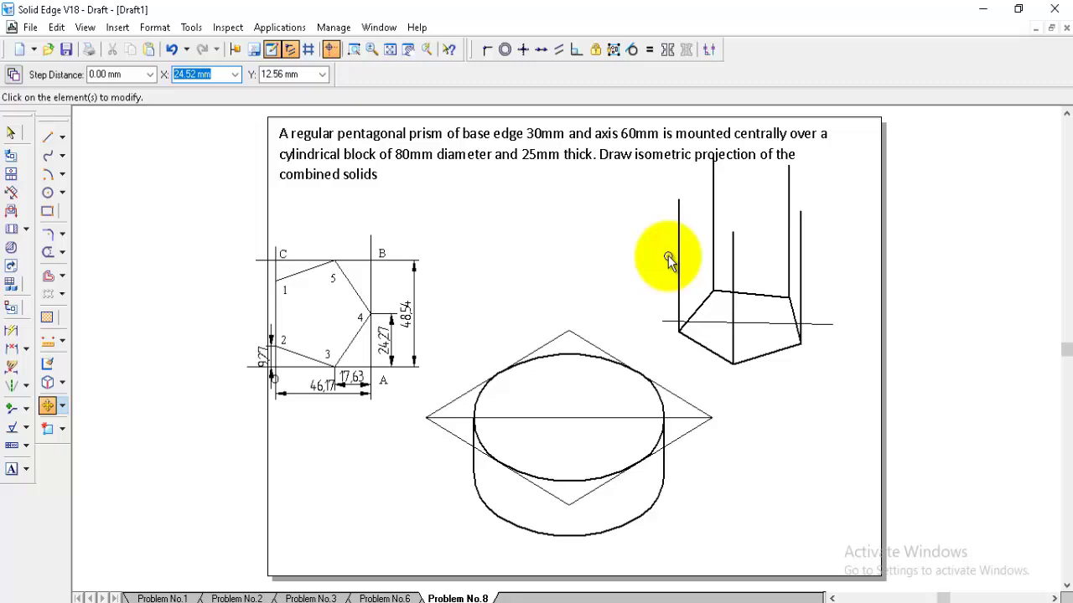
- Fence-select the whole prism sketch and shift it slightly to the lower right
{"action": "left_click_drag", "start_coordinate": [835, 386], "coordinate": [645, 142]}
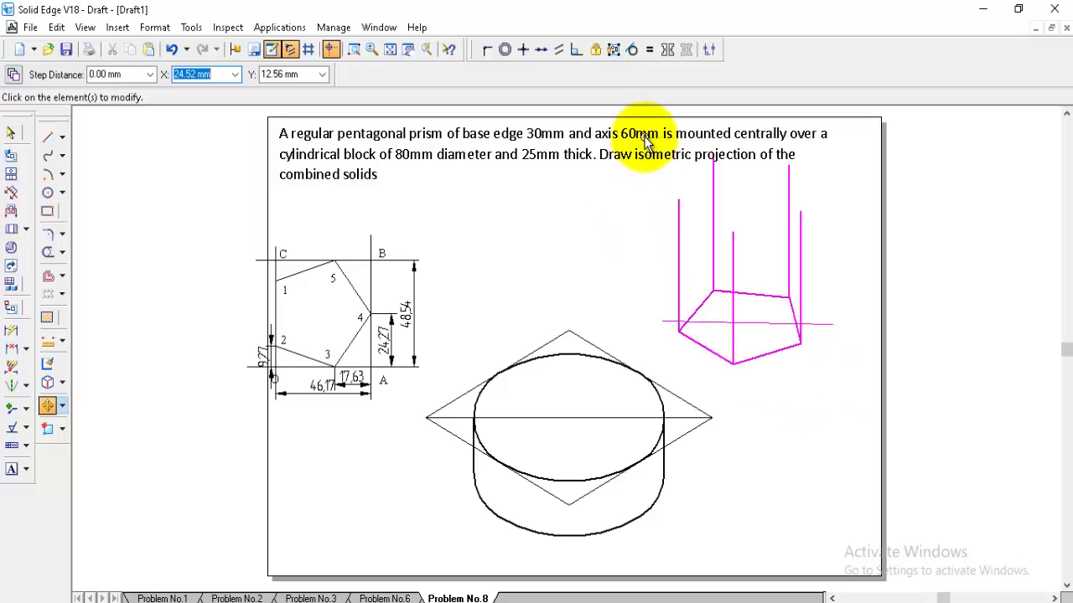
{"action": "left_click", "coordinate": [743, 360]}
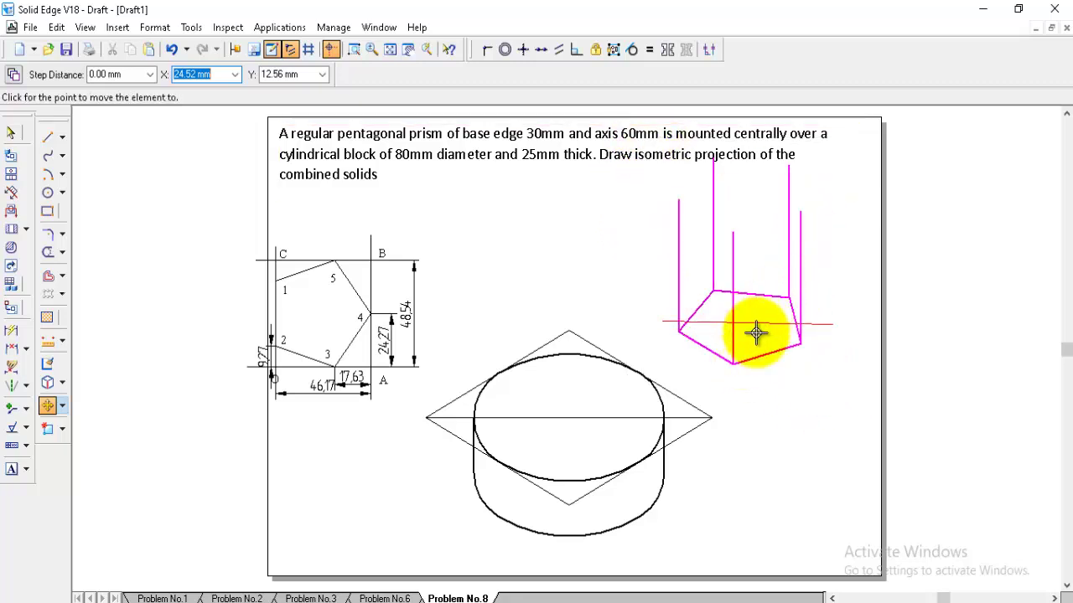
{"action": "left_click", "coordinate": [771, 360]}
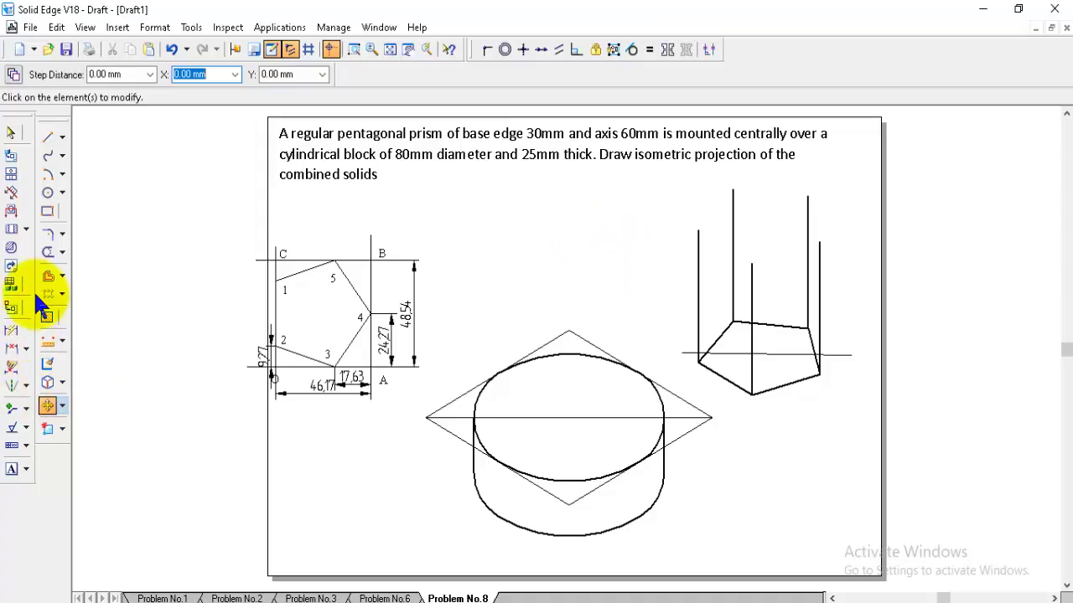
- Copy the selected pentagon base edges 60 mm up from the front corner to form the top face
{"action": "left_click", "coordinate": [716, 342]}
{"action": "left_click", "coordinate": [779, 326], "text": "ctrl"}
{"action": "left_click", "coordinate": [788, 385], "text": "ctrl"}
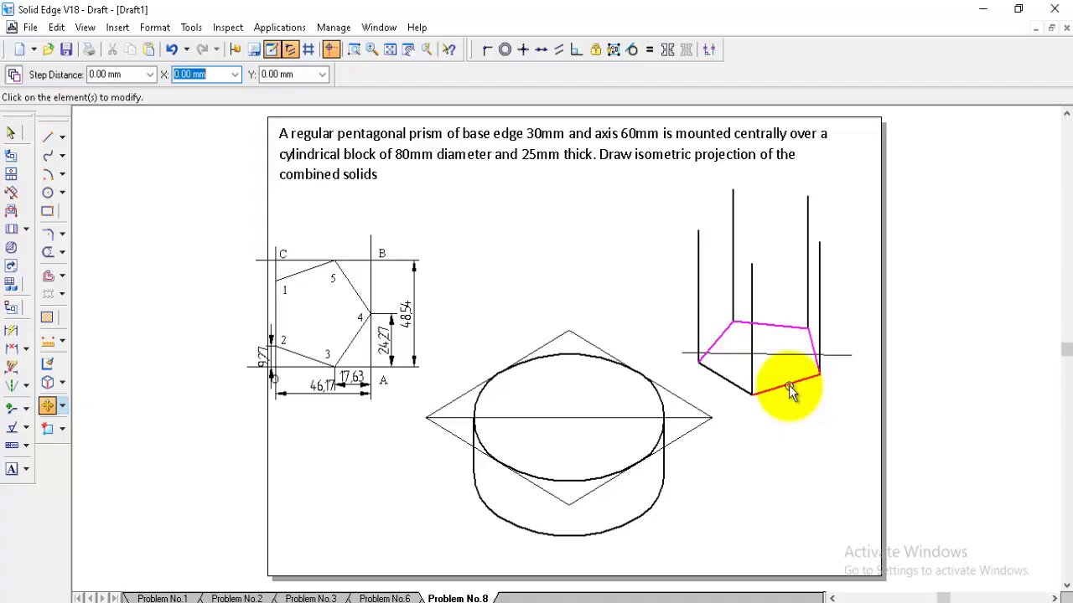
{"action": "left_click", "coordinate": [730, 382], "text": "ctrl"}
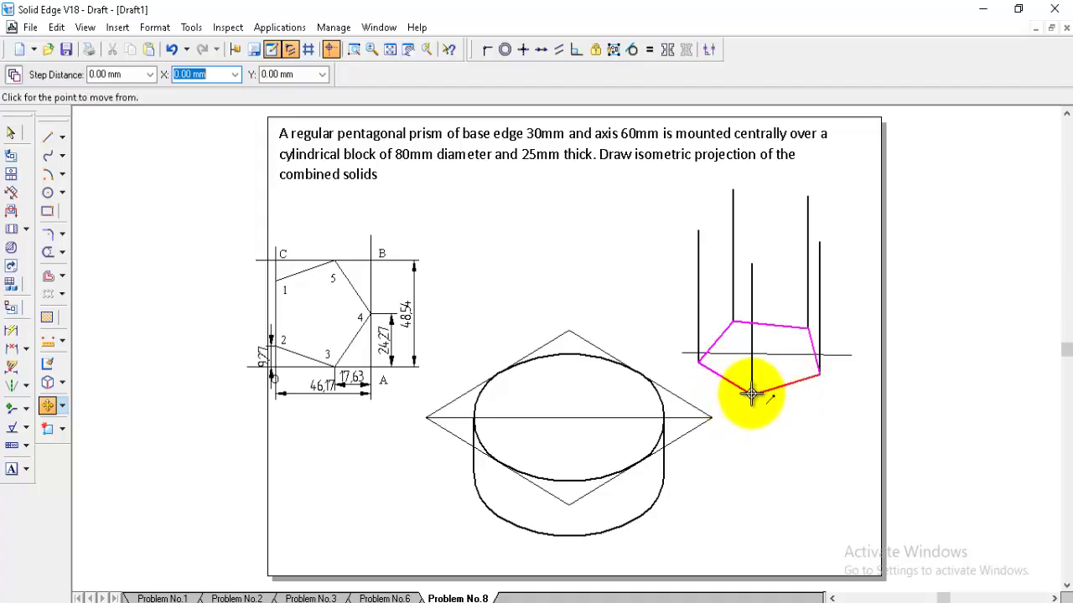
{"action": "left_click", "coordinate": [751, 394]}
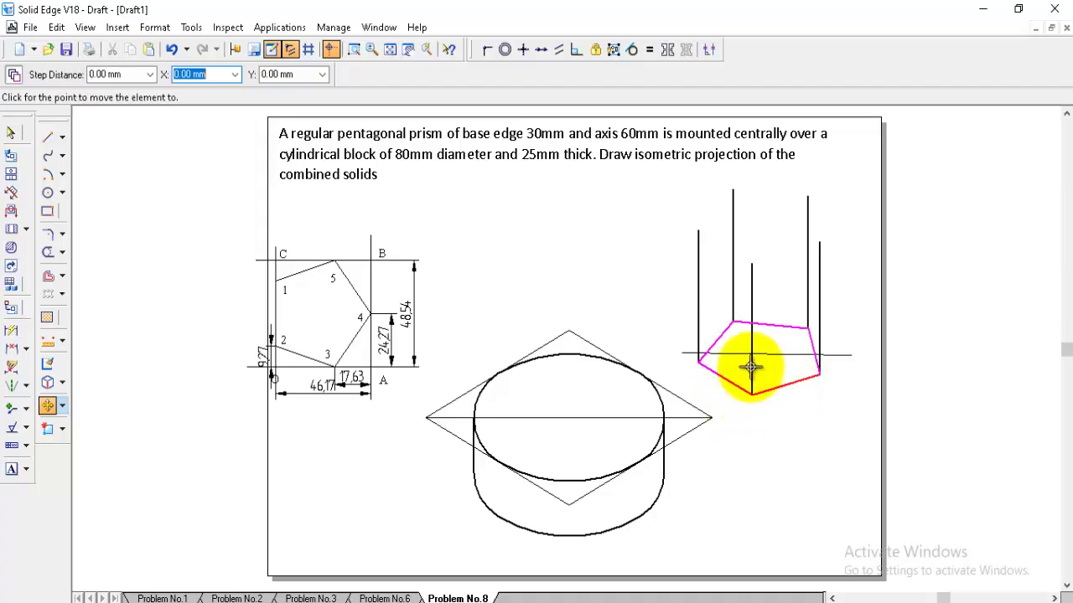
{"action": "left_click", "coordinate": [752, 265]}
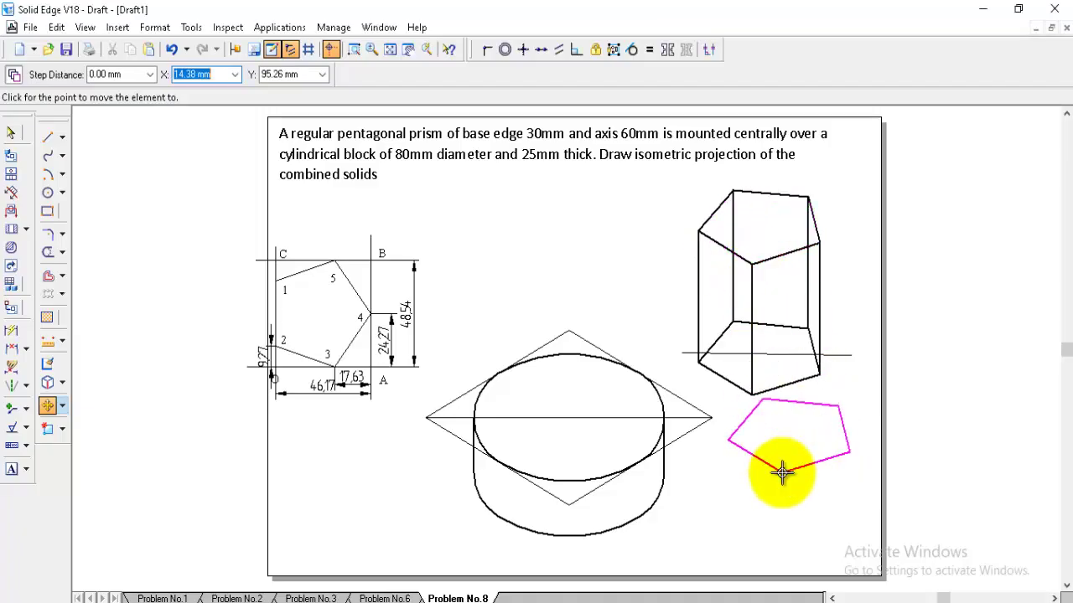
{"action": "key", "text": "Escape"}
- Delete the hidden vertical back edge and the two hidden base edge segments
{"action": "left_click", "coordinate": [11, 133]}
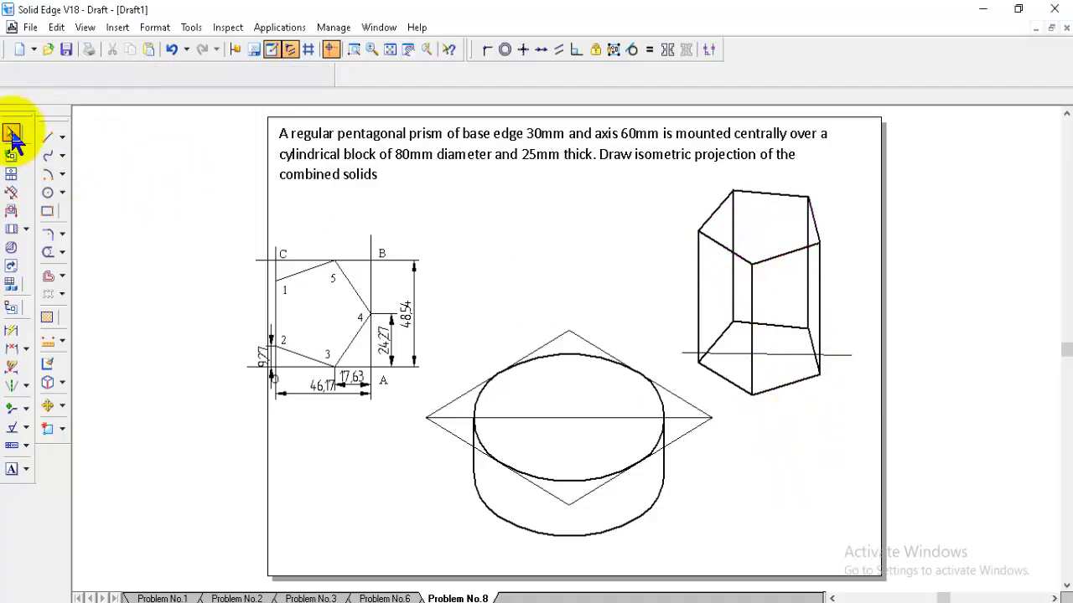
{"action": "left_click", "coordinate": [732, 286]}
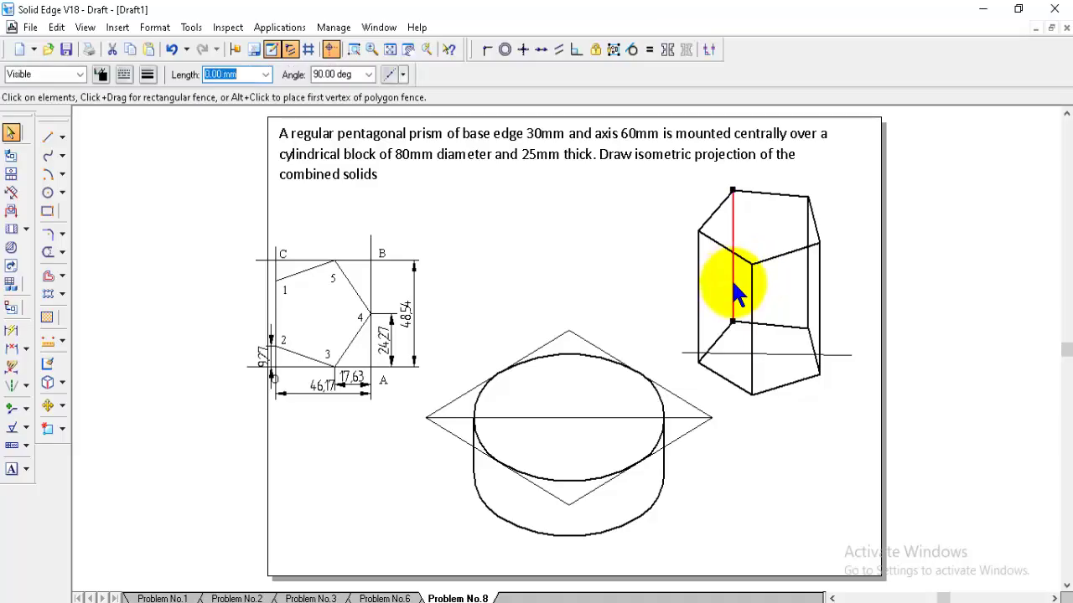
{"action": "key", "text": "Delete"}
{"action": "left_click", "coordinate": [788, 331]}
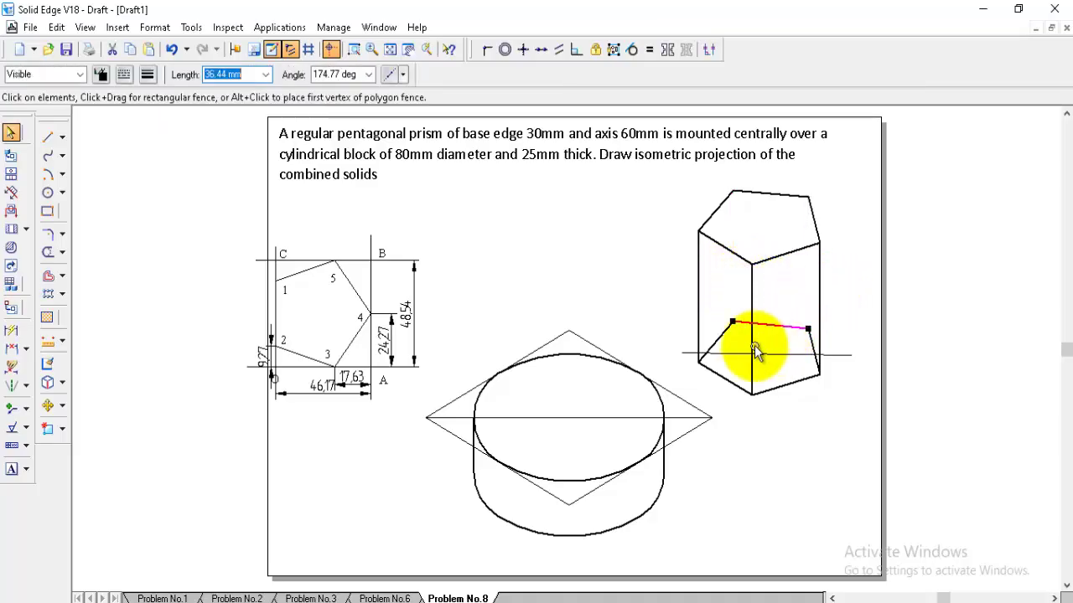
{"action": "key", "text": "Delete"}
{"action": "left_click", "coordinate": [813, 351]}
{"action": "key", "text": "Delete"}
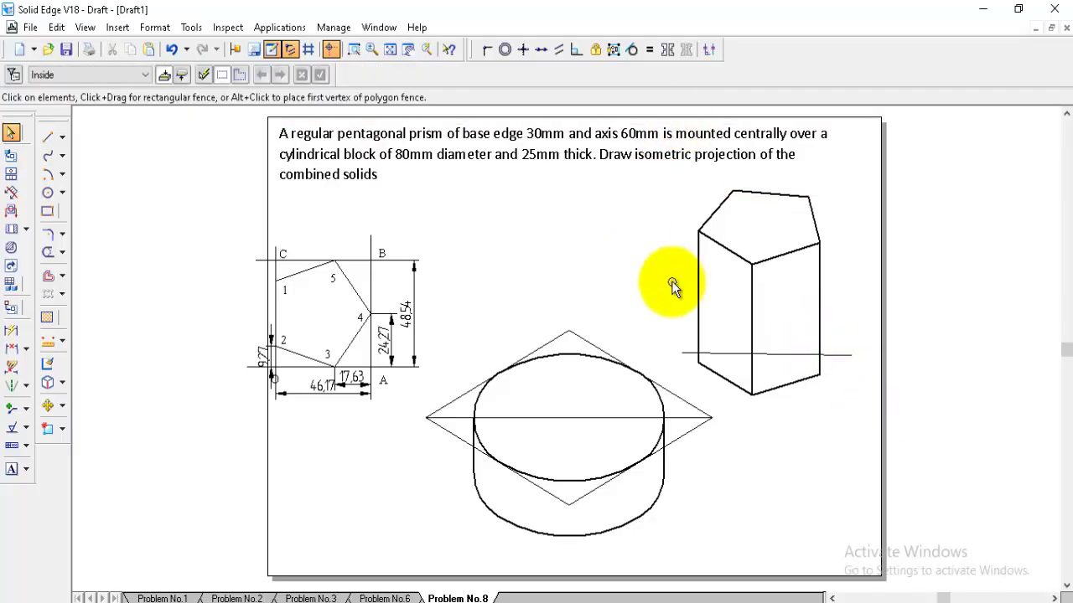
- Move the prism so its base centre sits on the cylinder's top centre
{"action": "left_click", "coordinate": [48, 407]}
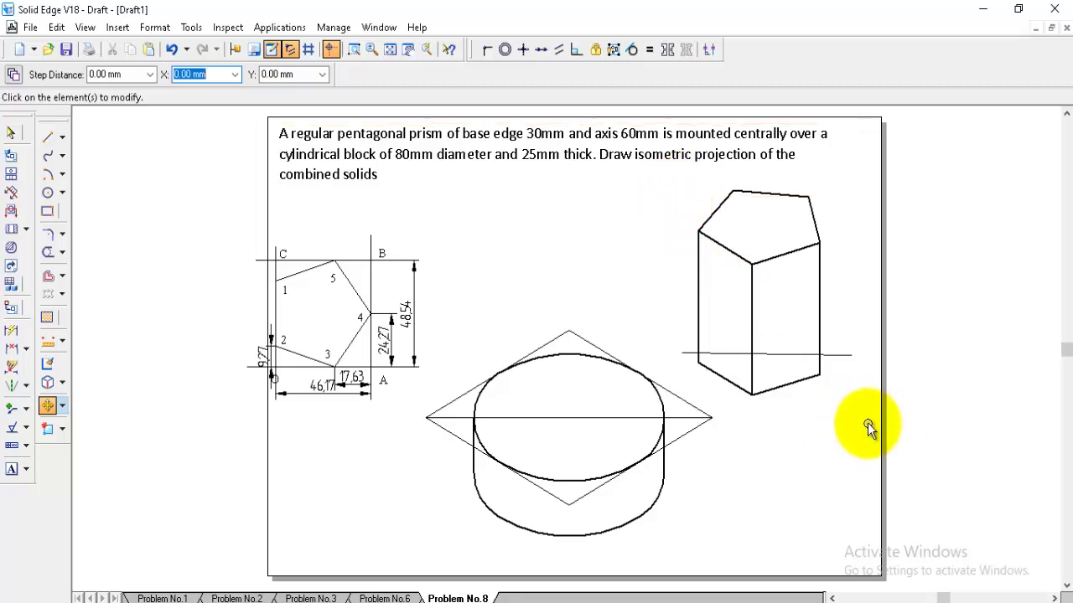
{"action": "left_click", "coordinate": [709, 314]}
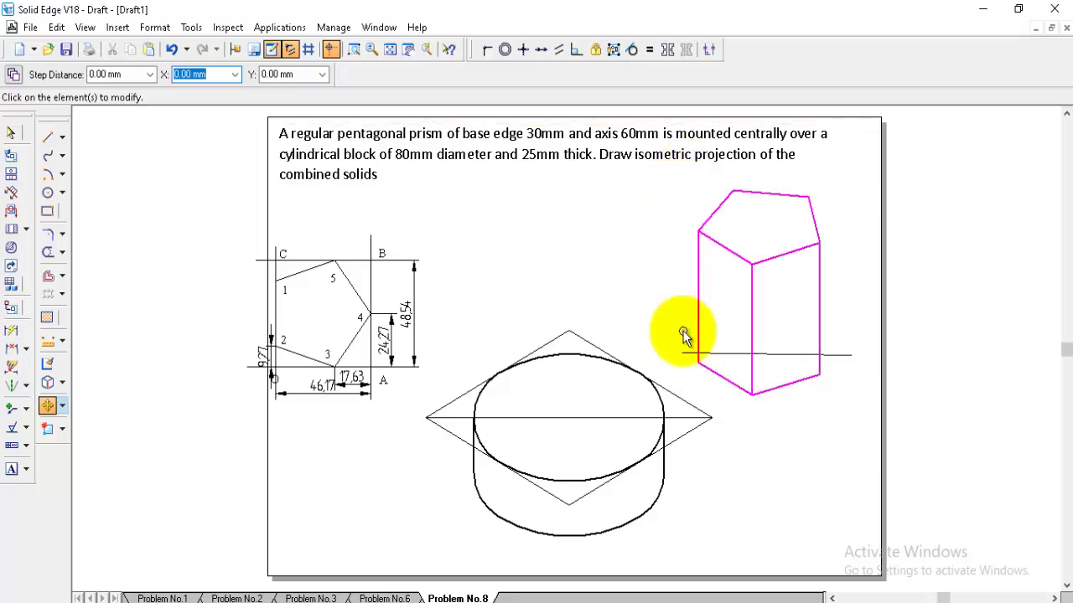
{"action": "right_click", "coordinate": [825, 423]}
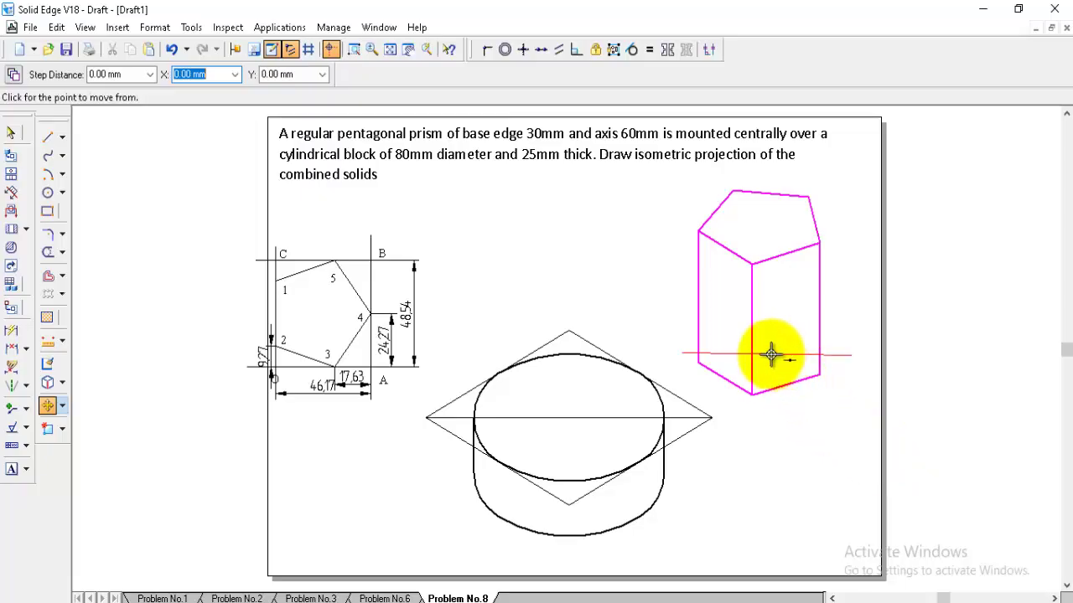
{"action": "left_click", "coordinate": [771, 356]}
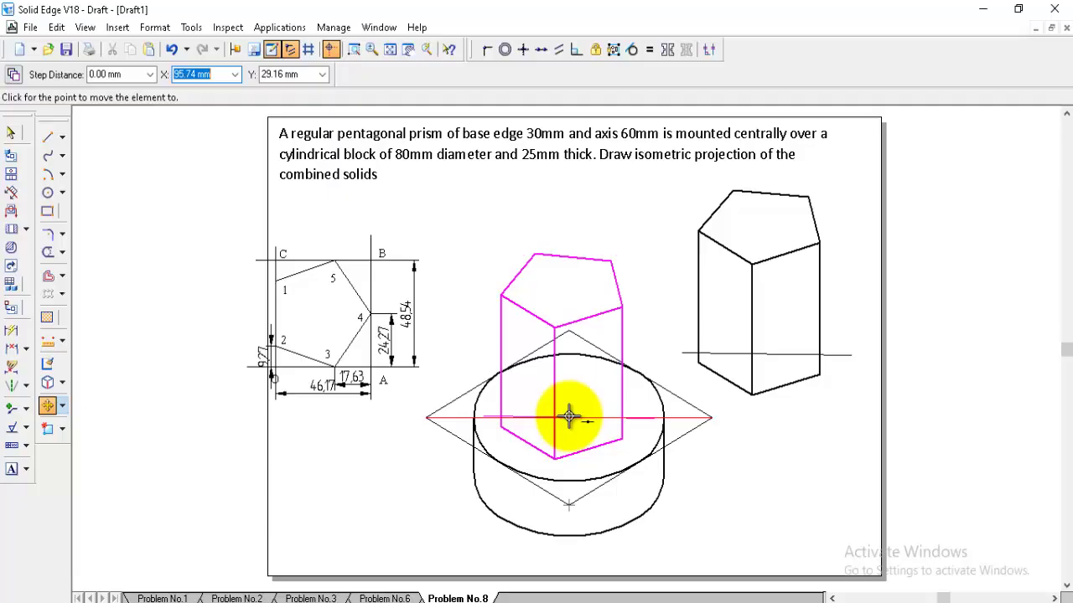
{"action": "left_click", "coordinate": [569, 416]}
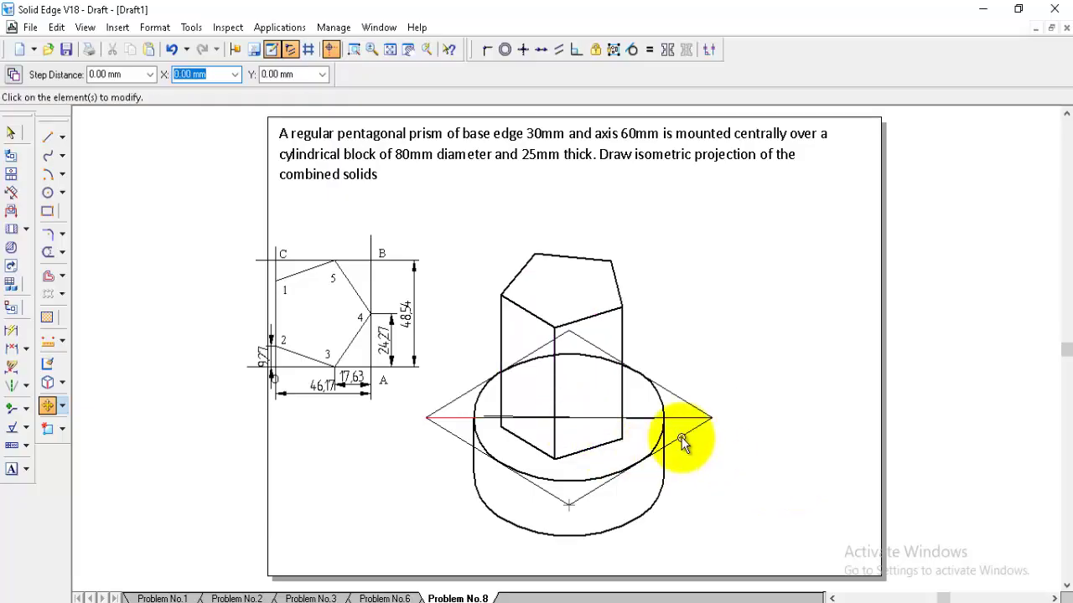
- Delete the rhombus and axis construction lines around the cylinder top
{"action": "left_click", "coordinate": [10, 135]}
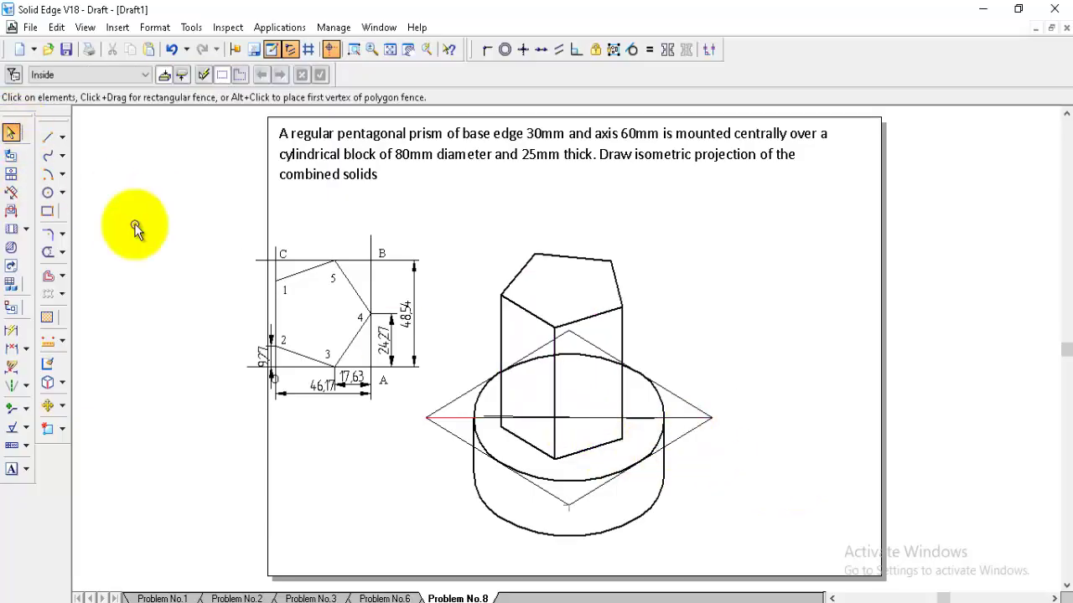
{"action": "left_click", "coordinate": [639, 419]}
{"action": "left_click", "coordinate": [686, 403]}
{"action": "key", "text": "Delete"}
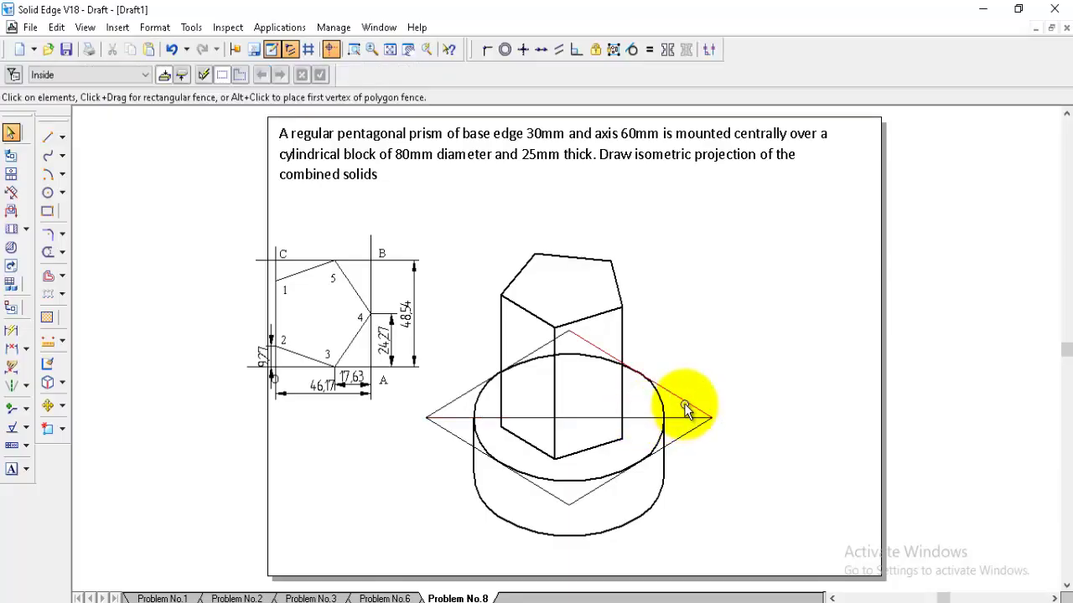
{"action": "left_click", "coordinate": [685, 420]}
{"action": "key", "text": "Delete"}
{"action": "left_click", "coordinate": [690, 434]}
{"action": "key", "text": "Delete"}
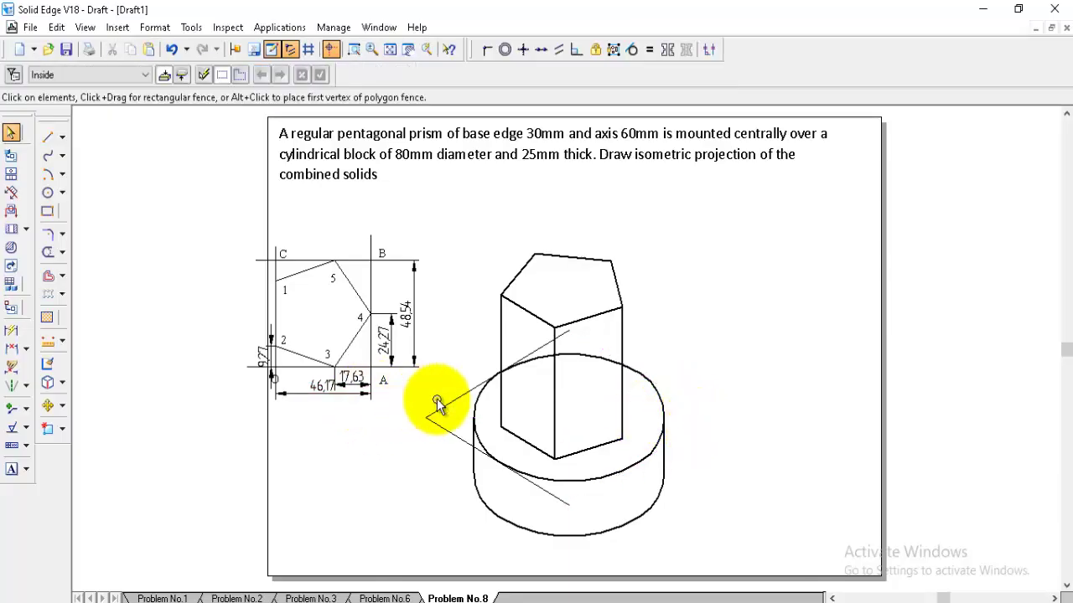
{"action": "left_click", "coordinate": [451, 409]}
{"action": "key", "text": "Delete"}
{"action": "left_click", "coordinate": [445, 425]}
{"action": "key", "text": "Delete"}
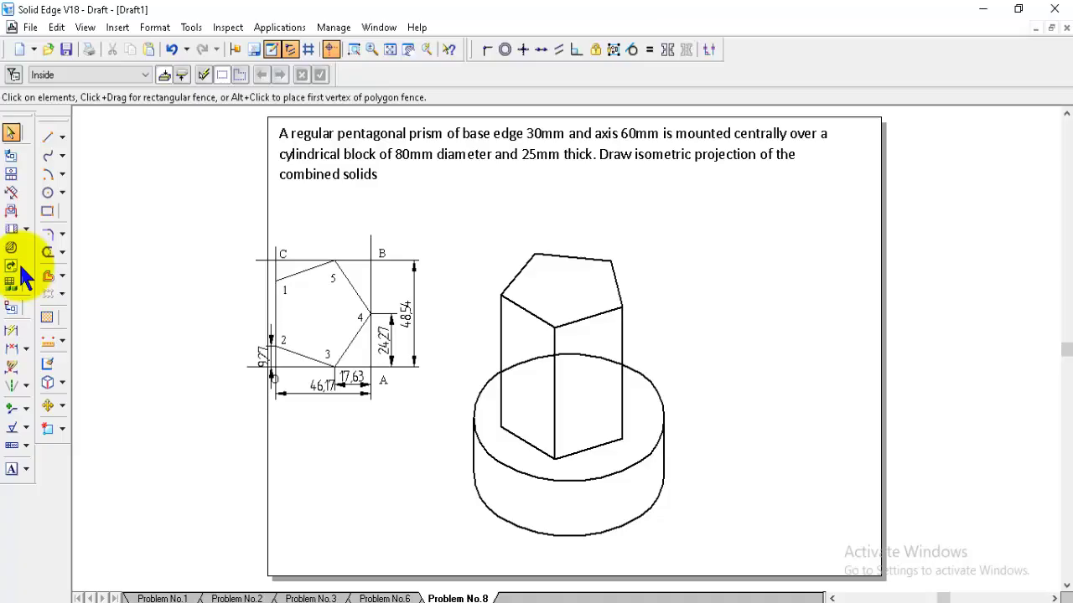
- Trim away the ellipse arc hidden behind the prism
{"action": "left_click", "coordinate": [47, 238]}
{"action": "left_click", "coordinate": [48, 251]}
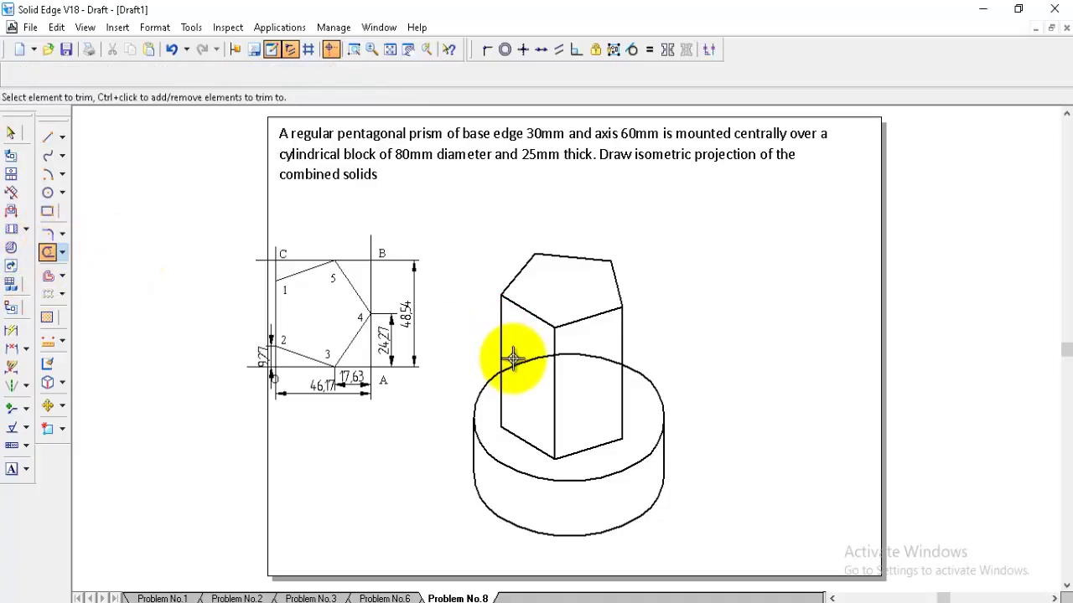
{"action": "left_click_drag", "start_coordinate": [587, 355], "coordinate": [585, 355]}
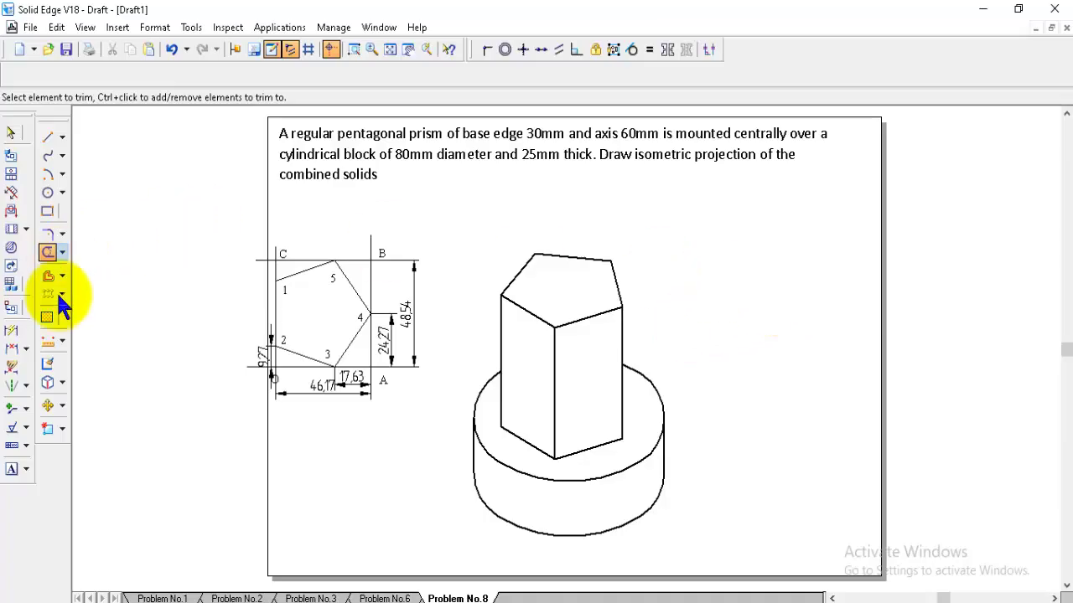
- Fence-select the prism and cylinder and scale them by factor 0.81 about a chosen centre
{"action": "left_click", "coordinate": [62, 407]}
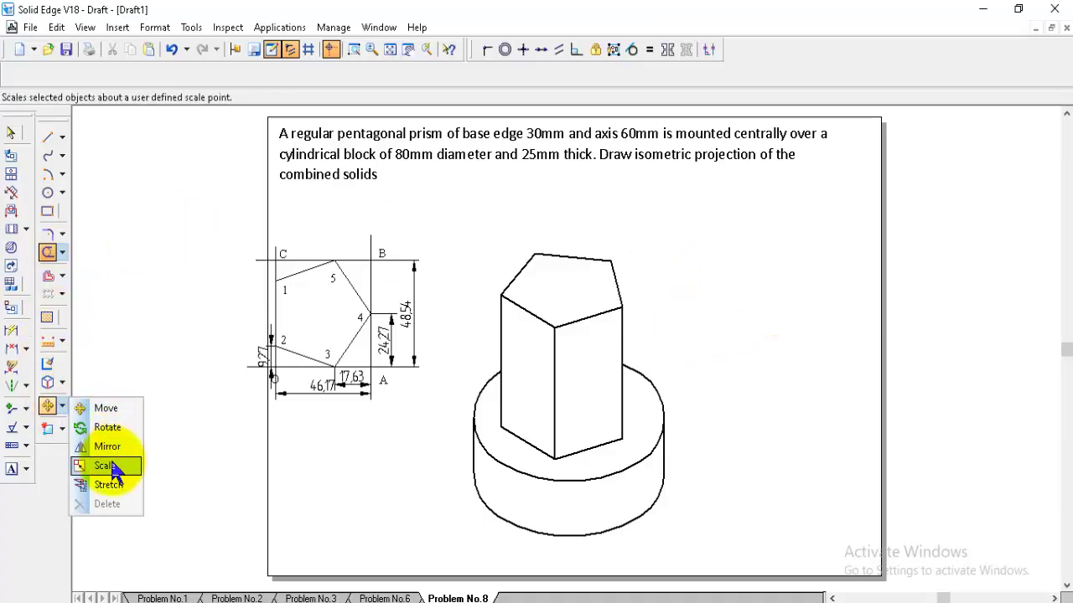
{"action": "left_click", "coordinate": [102, 464]}
{"action": "mouse_move", "coordinate": [454, 221]}
{"action": "left_mouse_down"}
{"action": "mouse_move", "coordinate": [515, 582]}
{"action": "mouse_move", "coordinate": [730, 558]}
{"action": "left_mouse_up"}
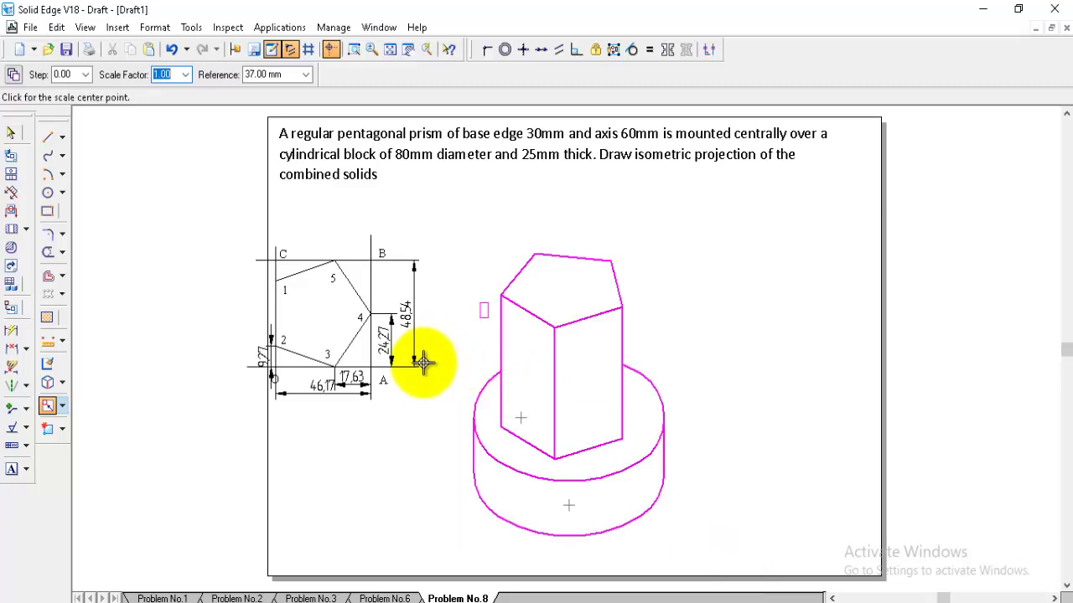
{"action": "type", "text": "0"}
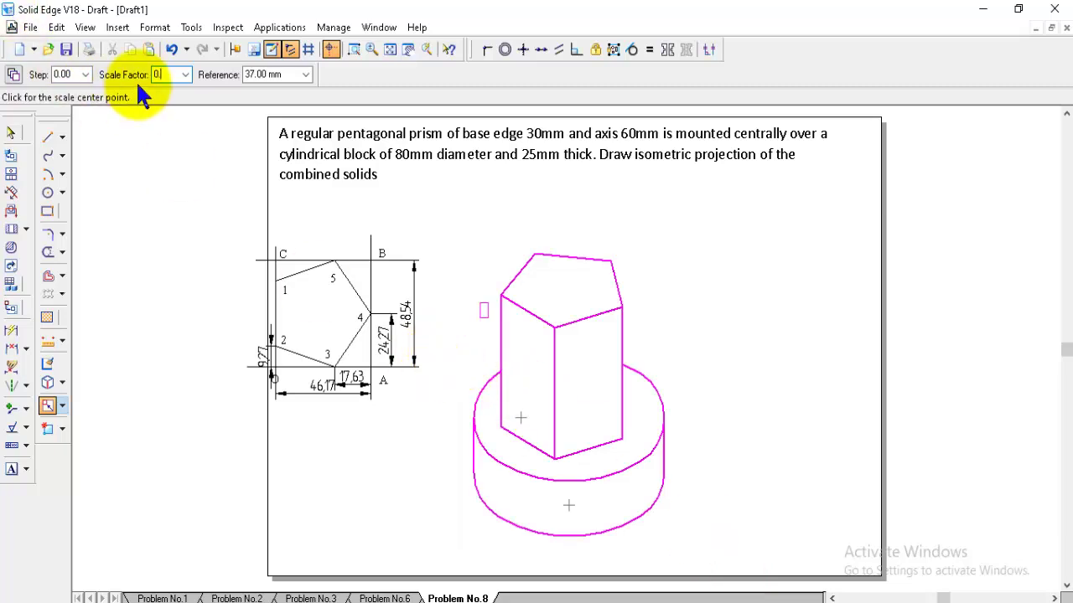
{"action": "type", "text": ".81"}
{"action": "key", "text": "Tab"}
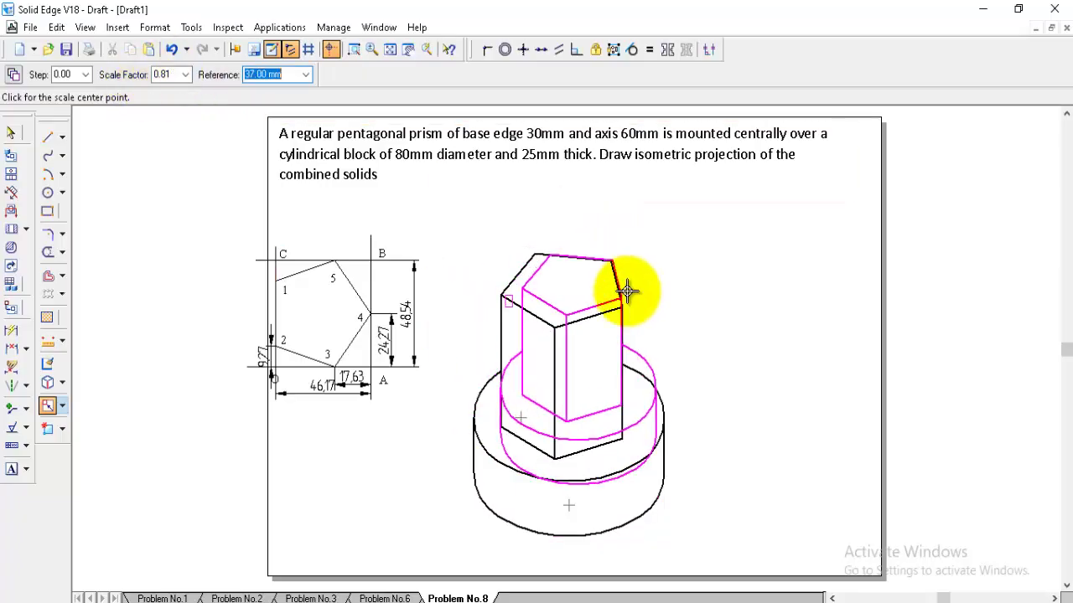
{"action": "left_click", "coordinate": [684, 385]}
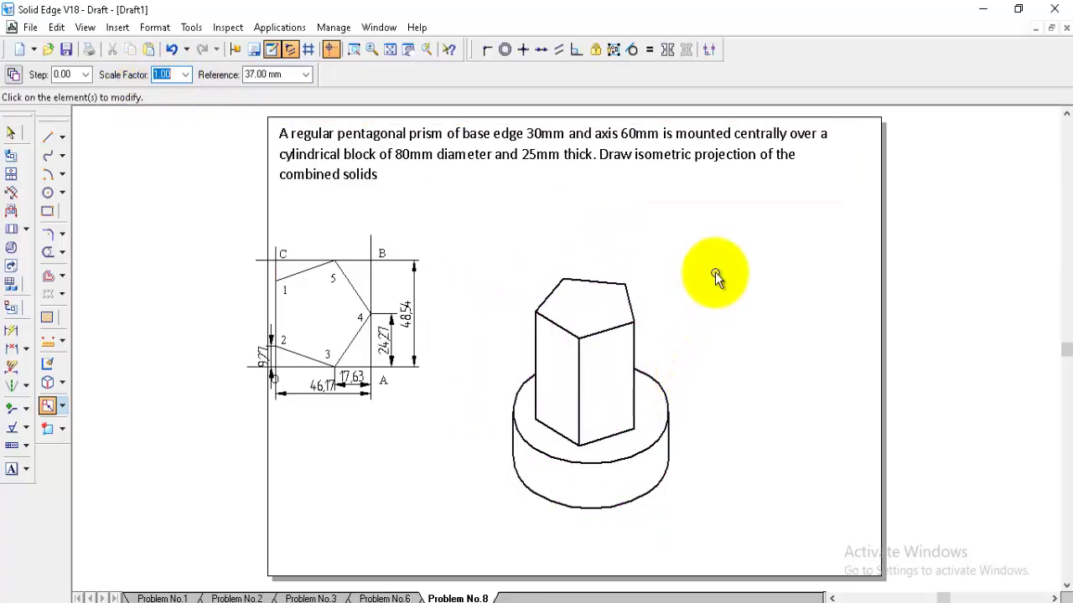